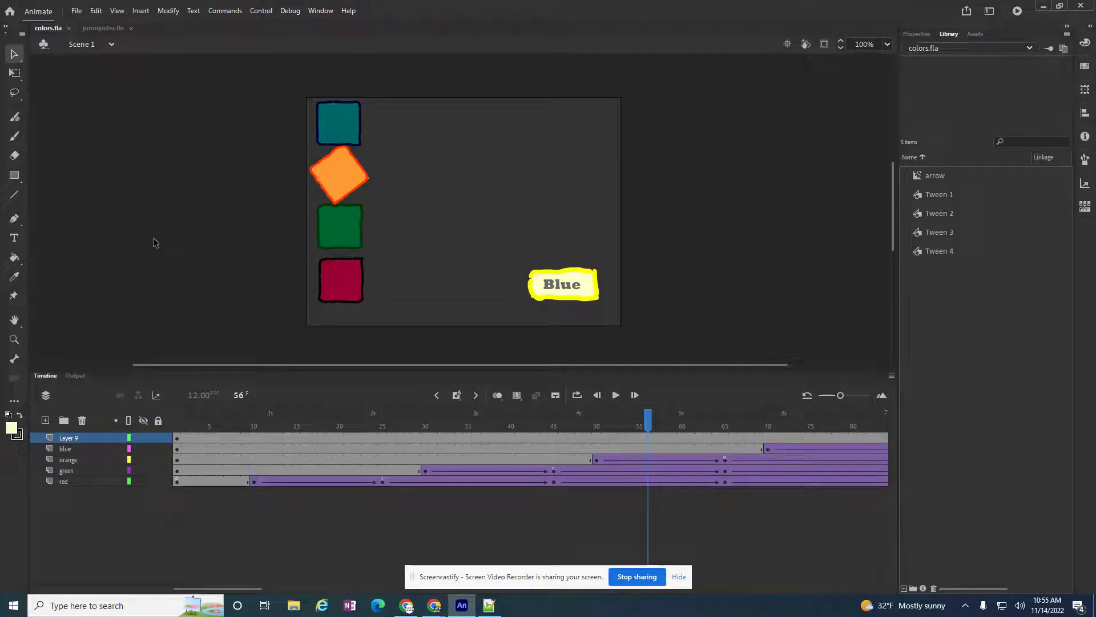
# Select the five-line addEventListener handler code that calls gotoAndPlay(1) in Notepad++, then return to colors.fla
pyautogui.click(488, 608)
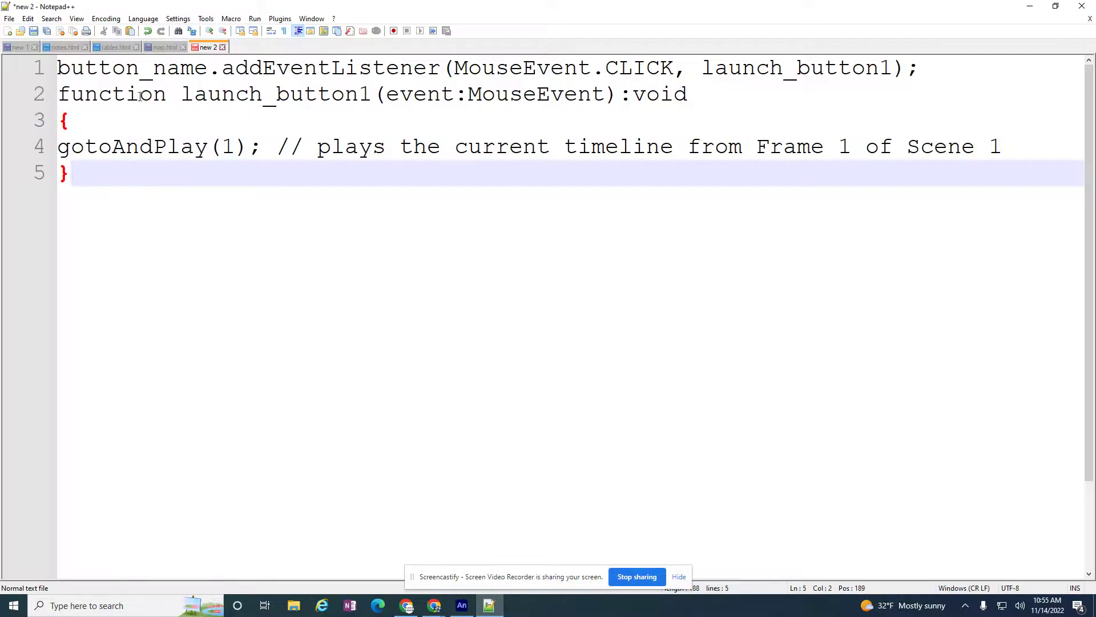
pyautogui.moveTo(55, 69); pyautogui.dragTo(100, 181)
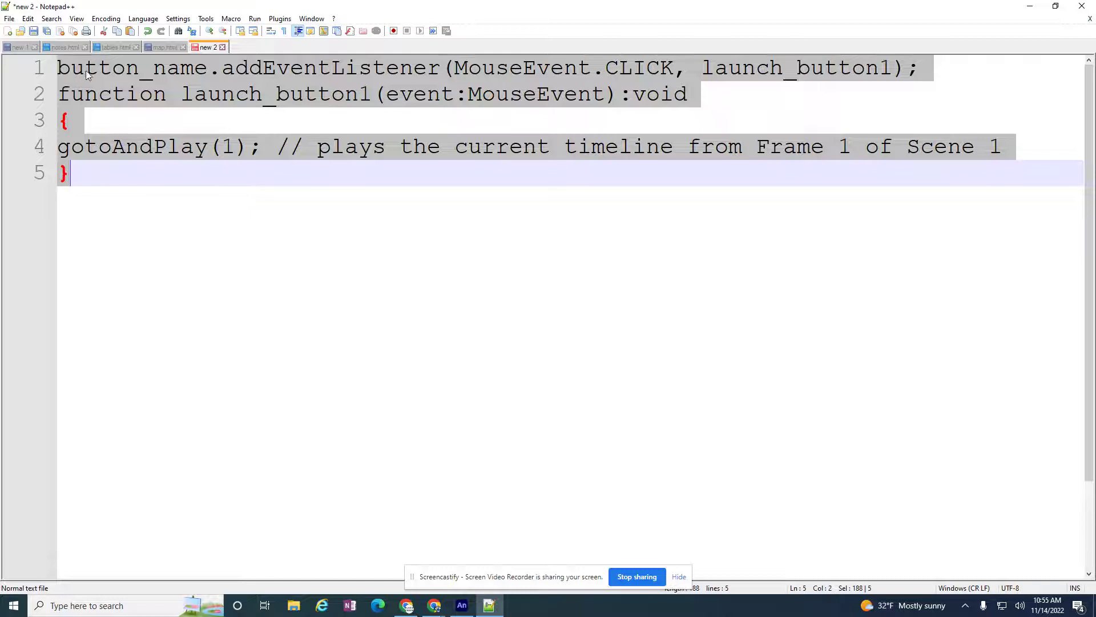
pyautogui.click(462, 605)
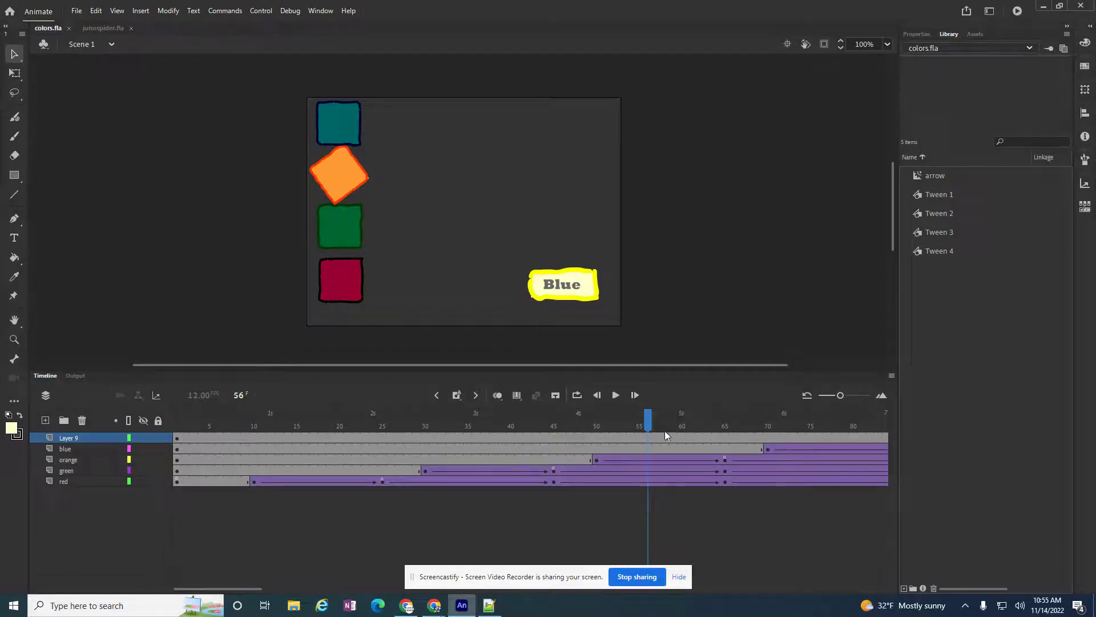
pyautogui.moveTo(650, 426); pyautogui.dragTo(166, 449)
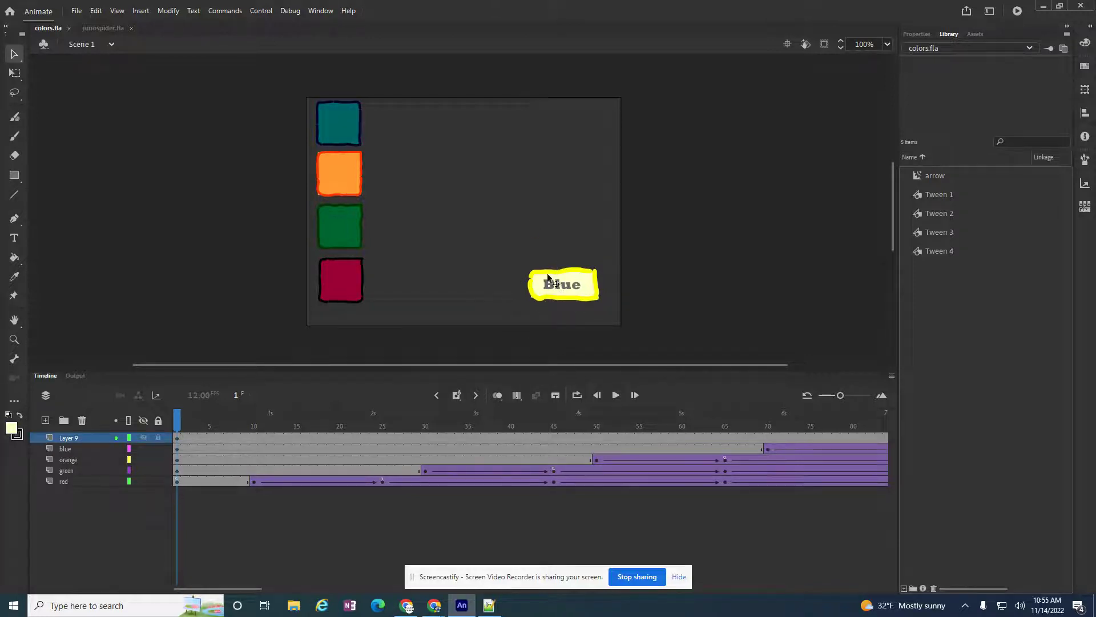
pyautogui.moveTo(180, 427); pyautogui.dragTo(889, 471)
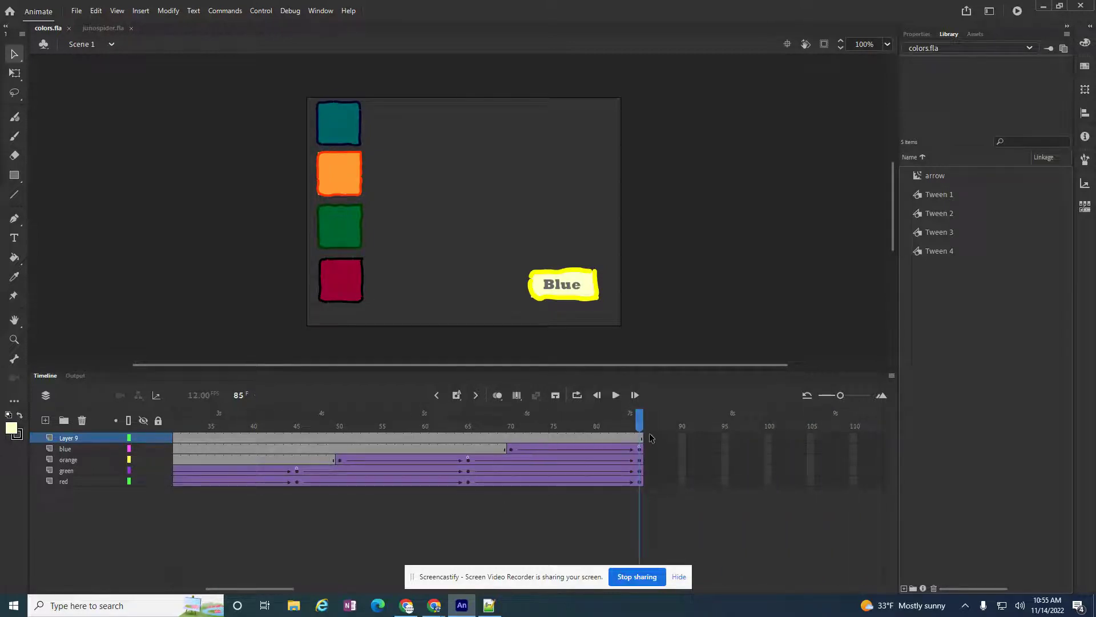
pyautogui.moveTo(638, 424); pyautogui.dragTo(105, 443)
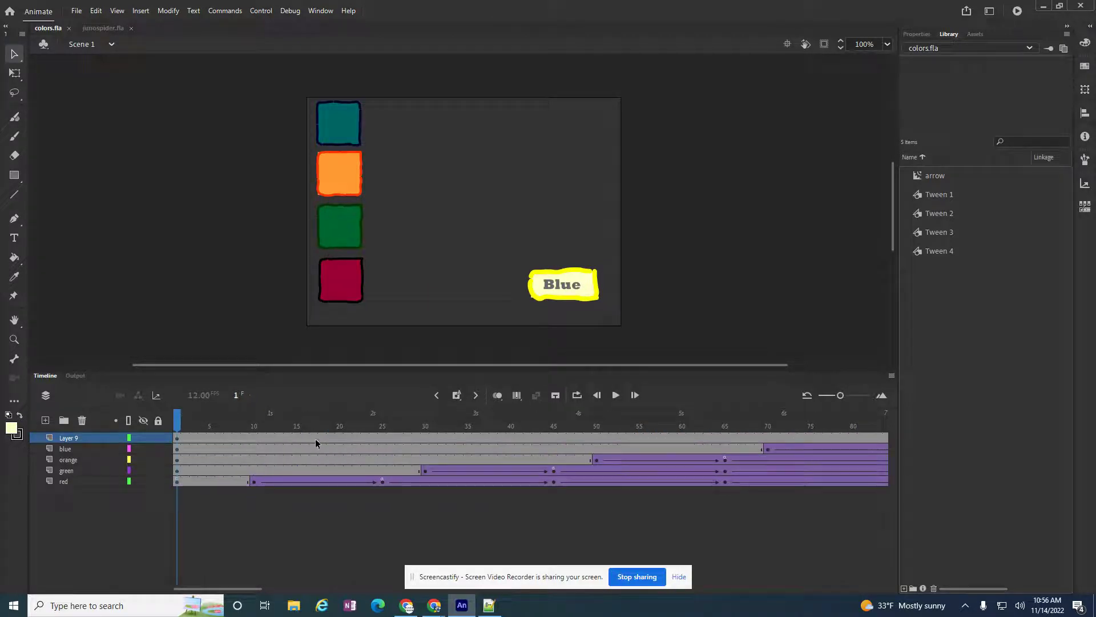
pyautogui.click(254, 483)
pyautogui.moveTo(253, 423); pyautogui.dragTo(811, 505)
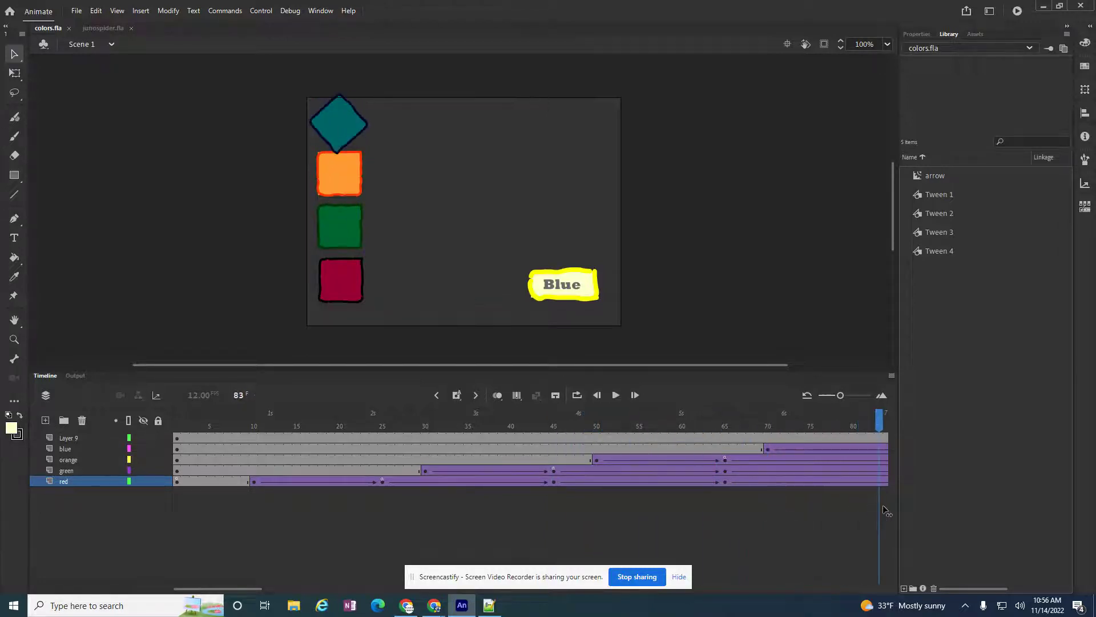
pyautogui.click(767, 450)
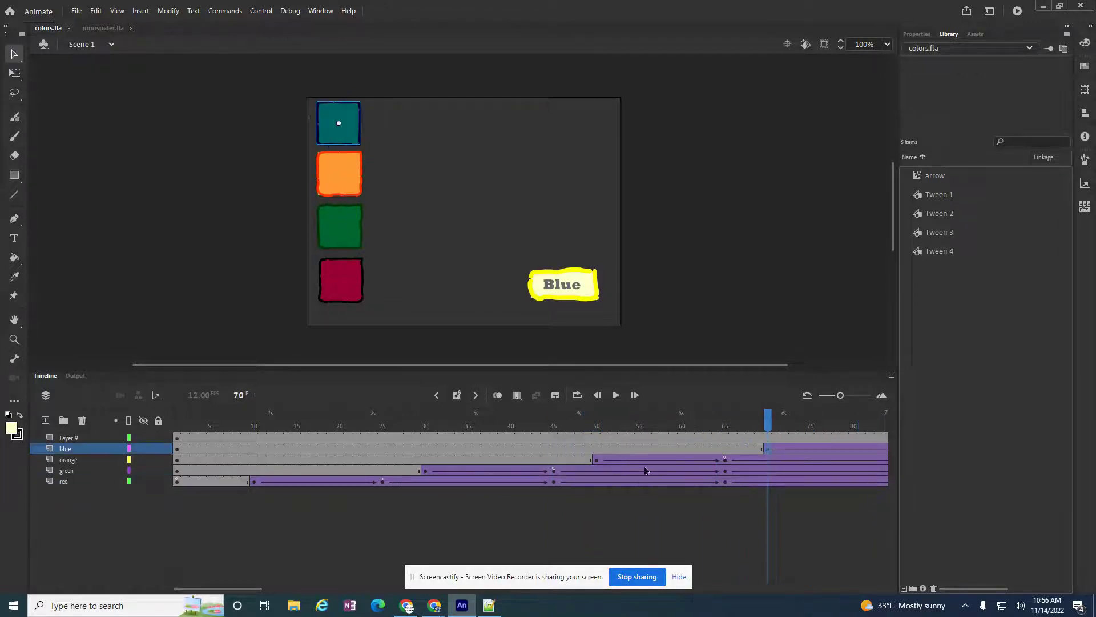
pyautogui.click(596, 460)
pyautogui.click(425, 471)
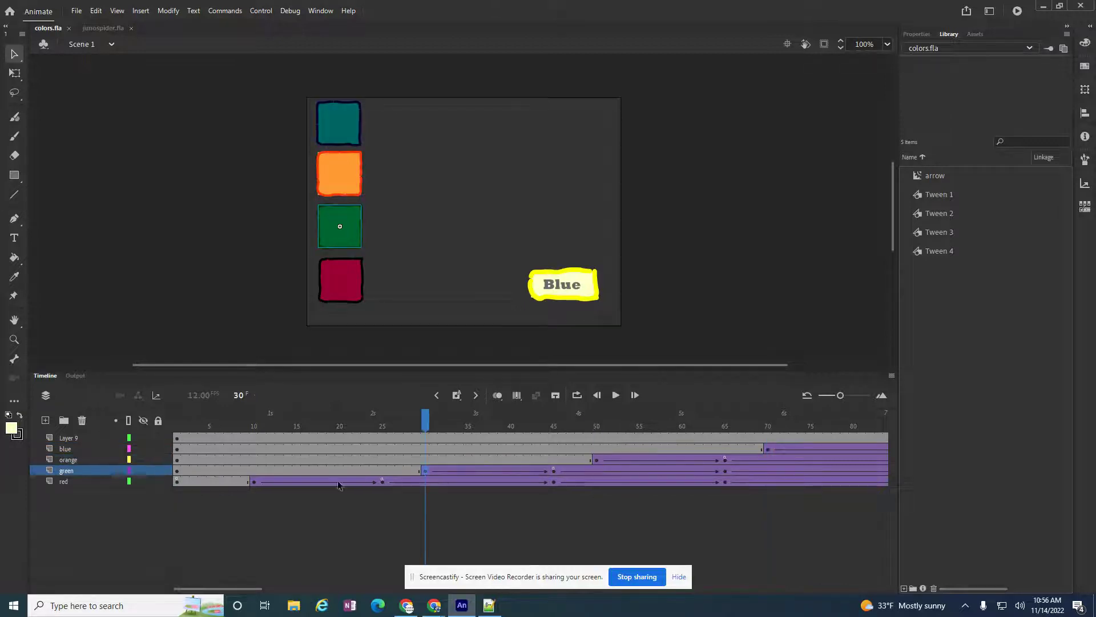
pyautogui.click(254, 483)
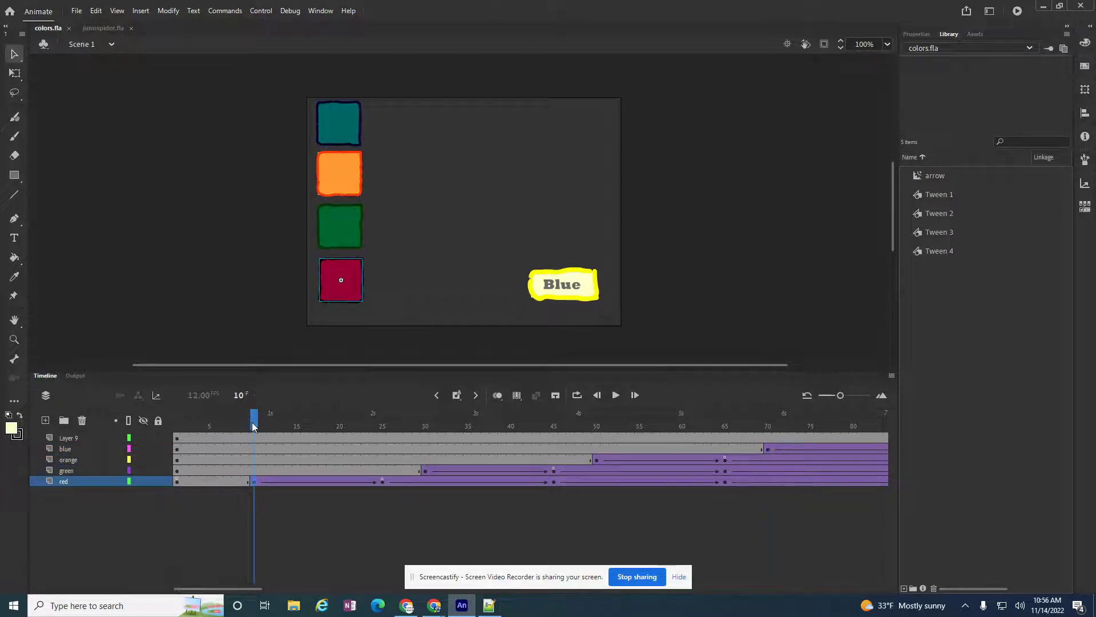
pyautogui.moveTo(253, 426); pyautogui.dragTo(270, 426)
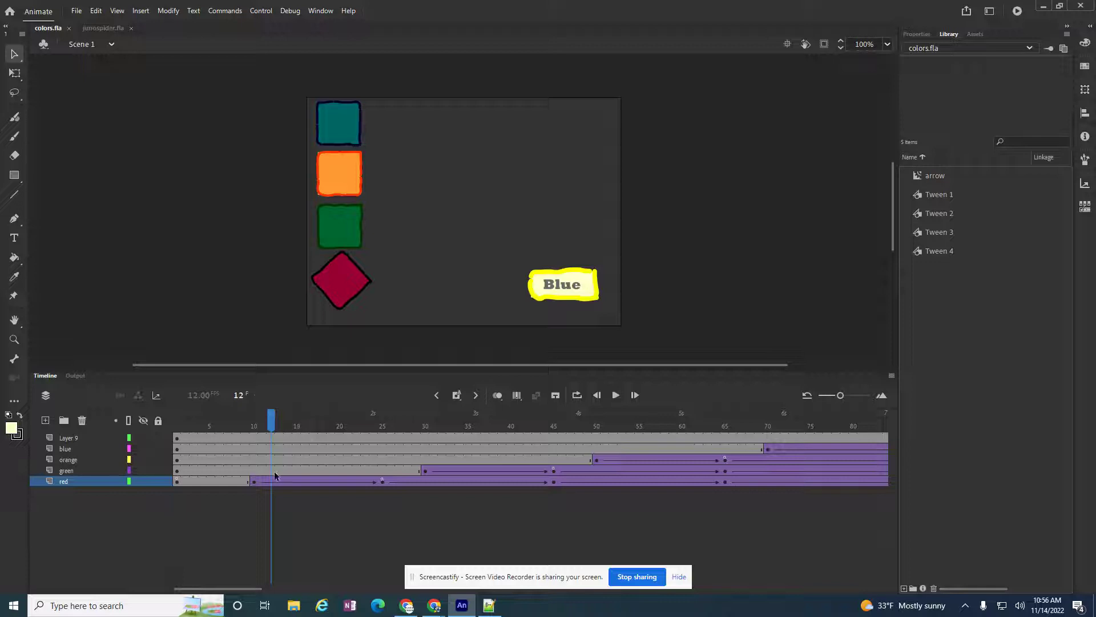
pyautogui.click(254, 481)
pyautogui.moveTo(253, 419); pyautogui.dragTo(177, 479)
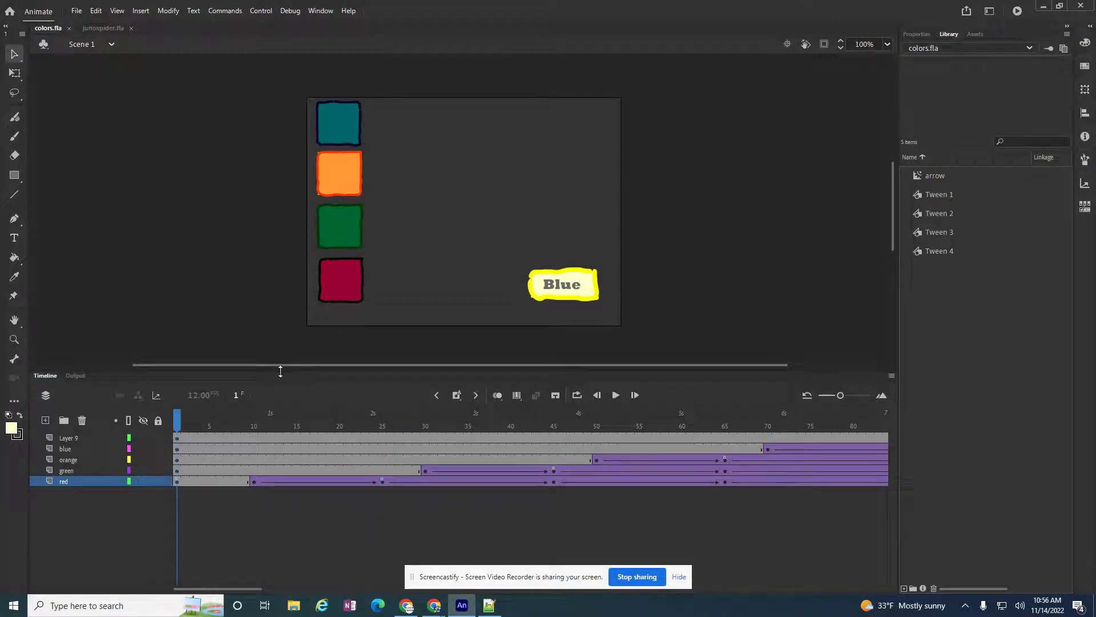
pyautogui.click(382, 482)
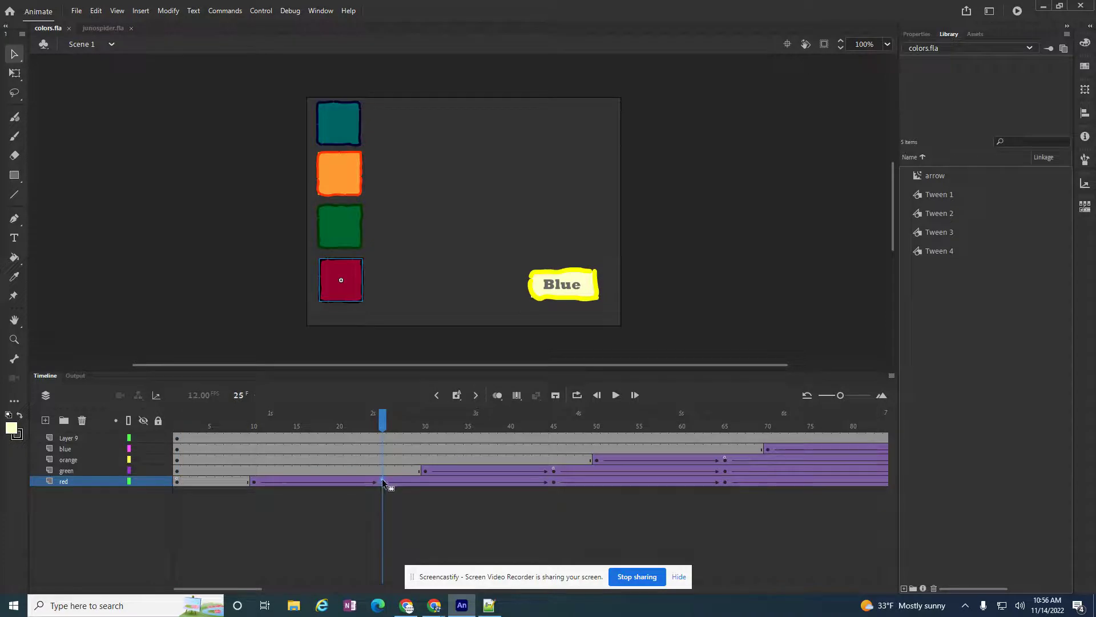
pyautogui.rightClick(382, 478)
pyautogui.click(403, 473)
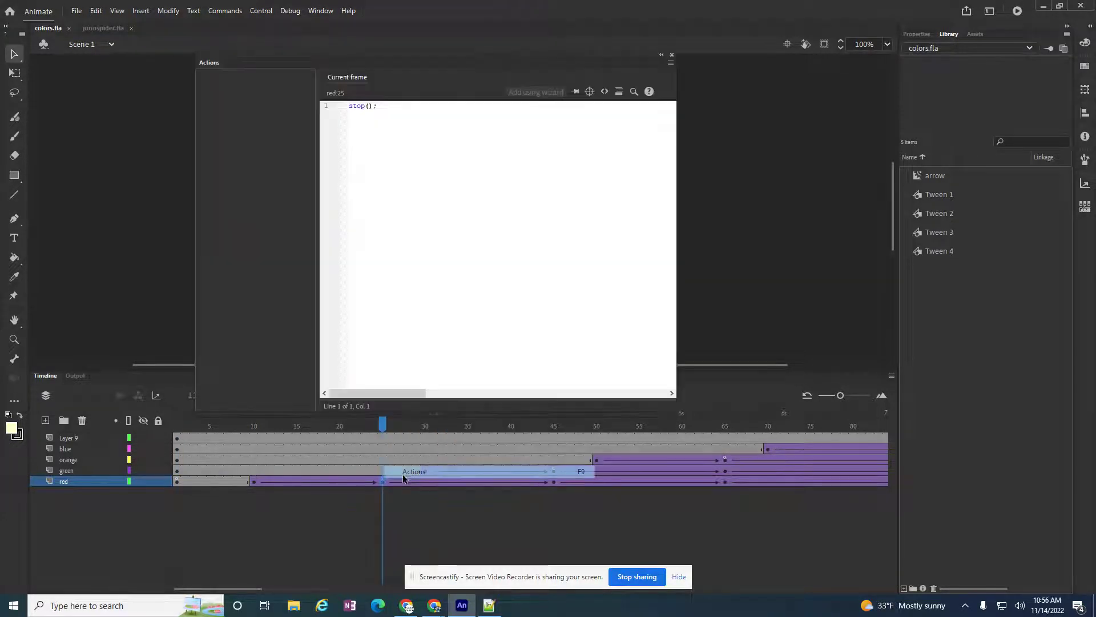
pyautogui.click(672, 55)
pyautogui.click(382, 422)
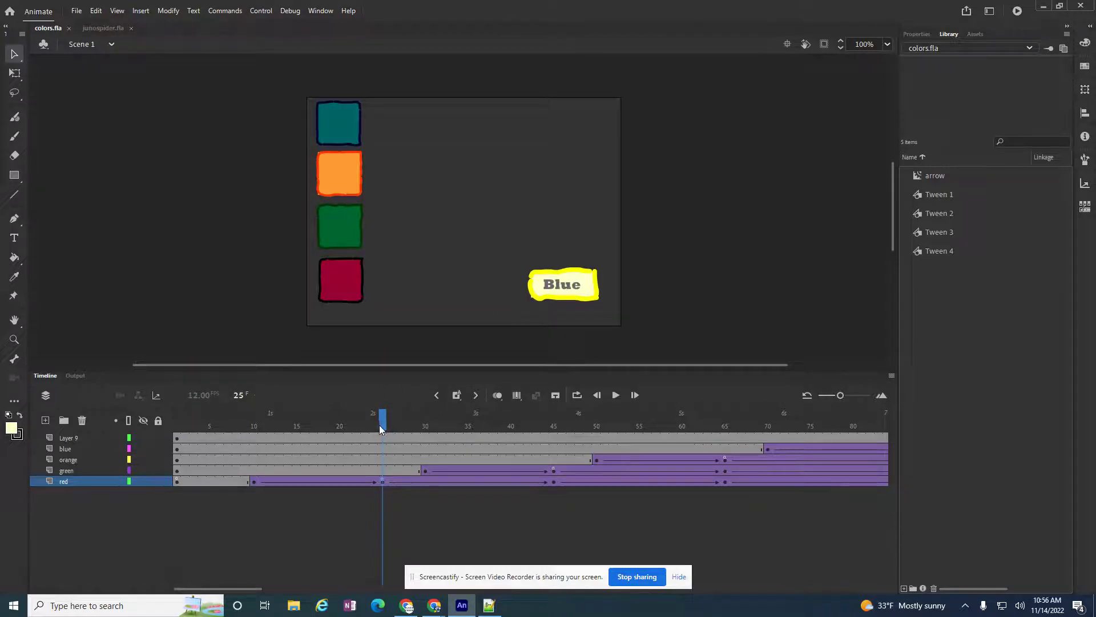
pyautogui.moveTo(381, 429); pyautogui.dragTo(889, 429)
pyautogui.click(725, 450)
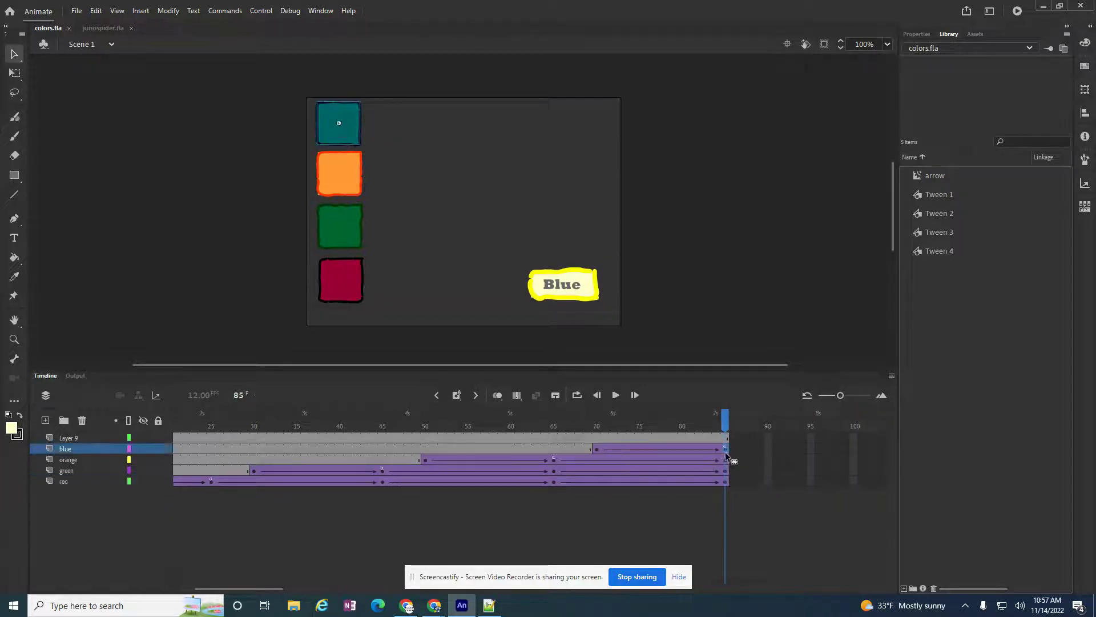
pyautogui.click(553, 458)
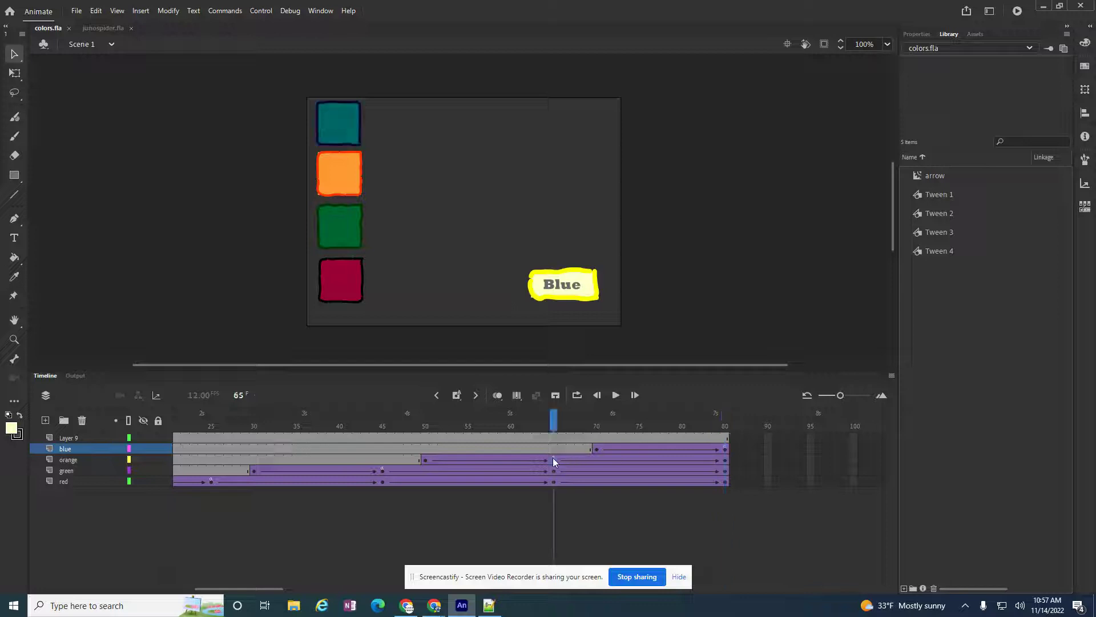
pyautogui.click(383, 470)
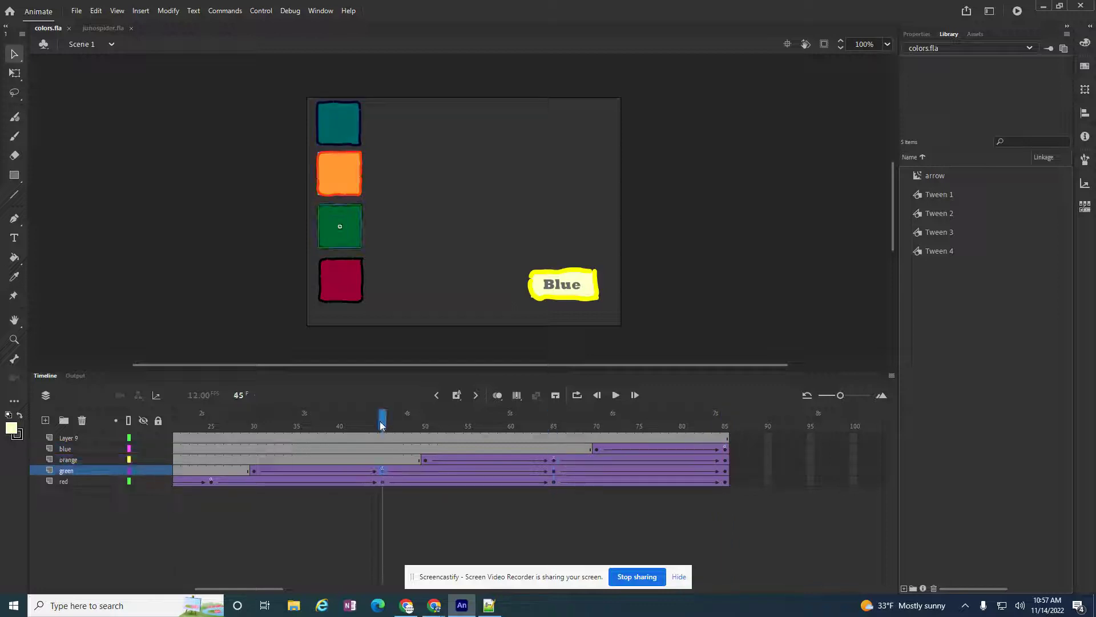
pyautogui.click(211, 481)
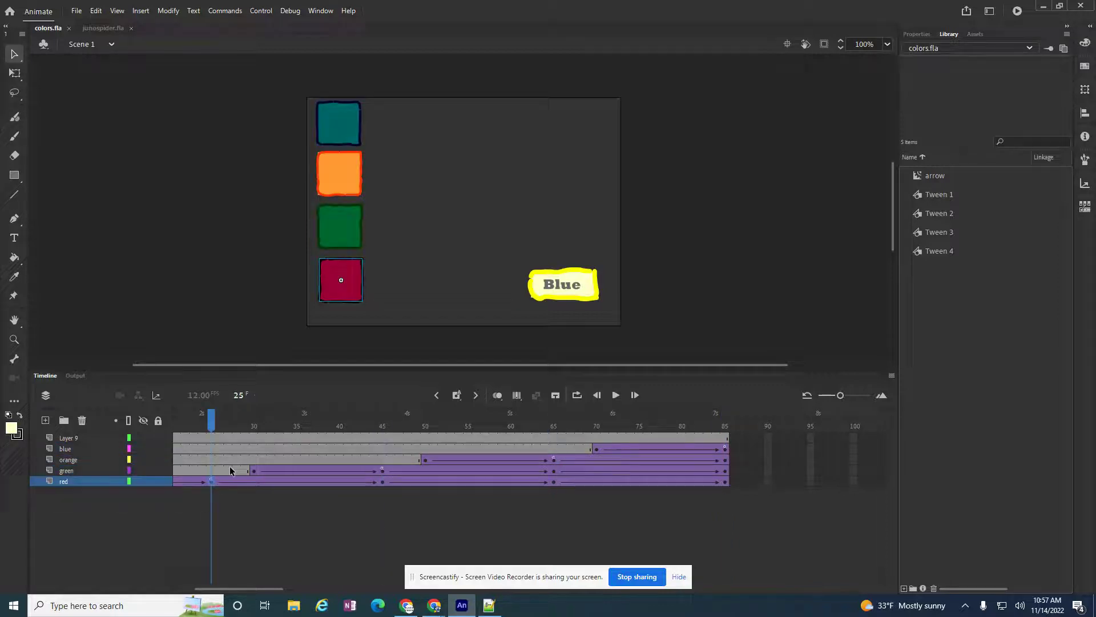
pyautogui.moveTo(212, 425); pyautogui.dragTo(381, 460)
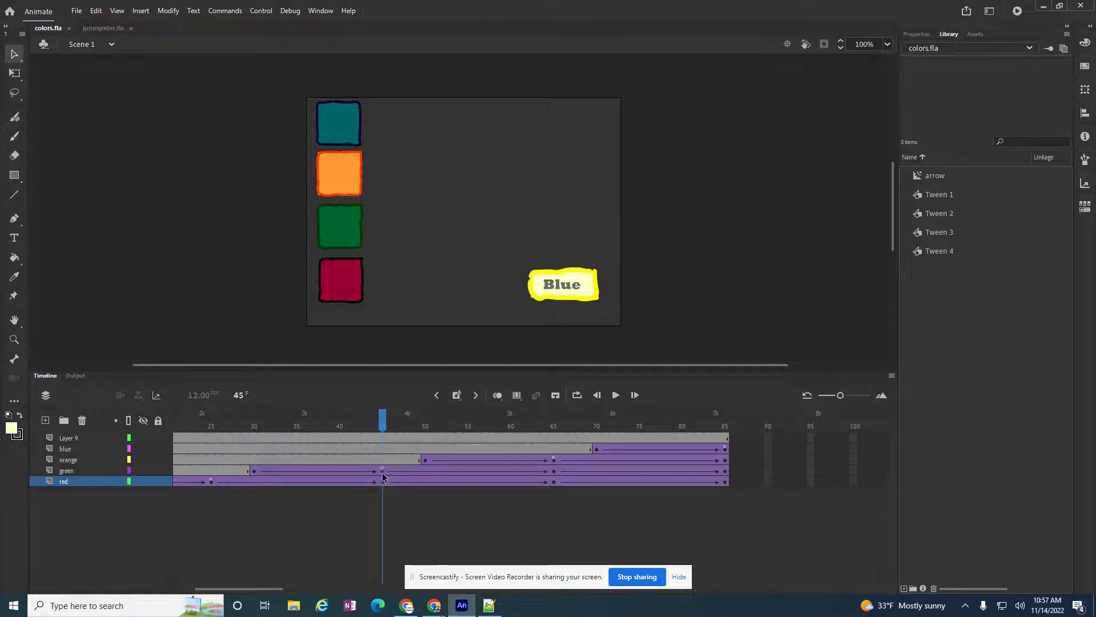
pyautogui.moveTo(381, 428); pyautogui.dragTo(125, 403)
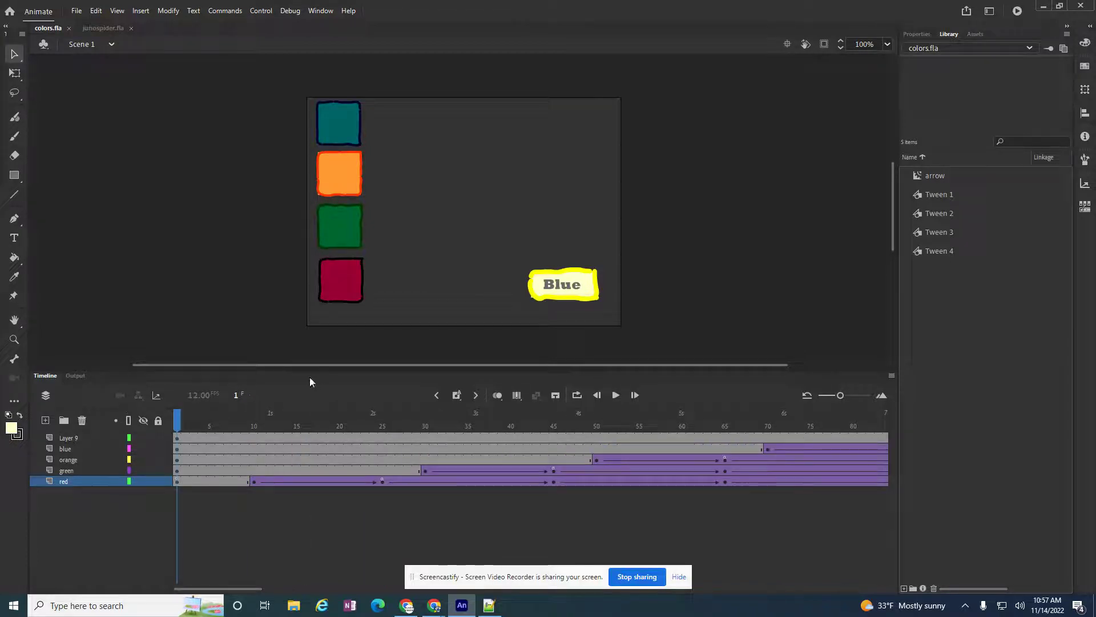
# Rename Layer 9 to 'button' and deselect the Blue button
pyautogui.doubleClick(73, 437)
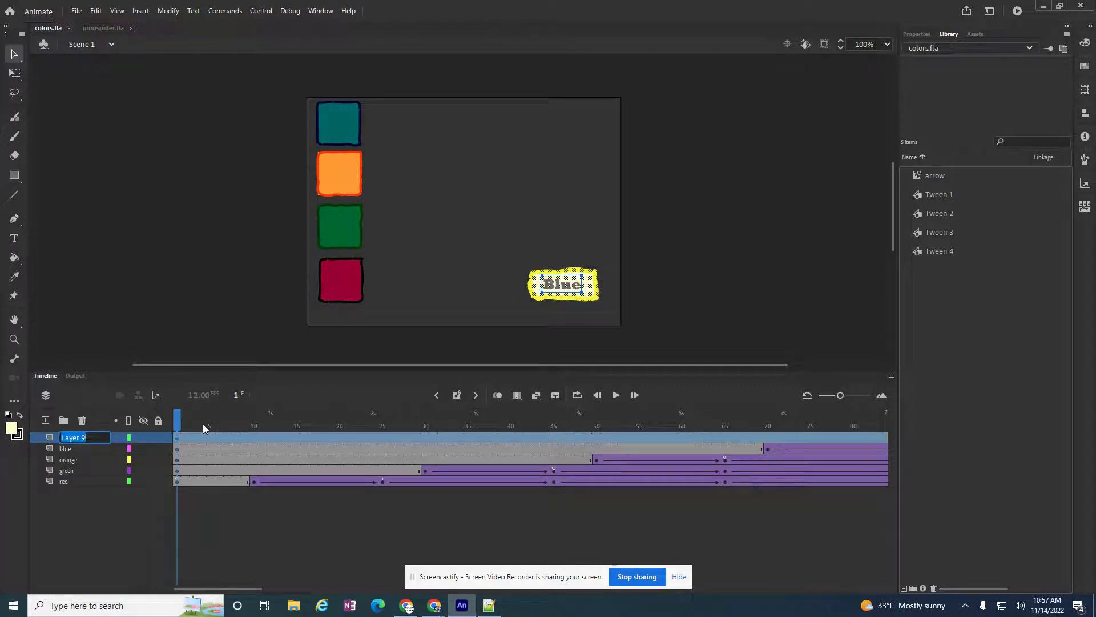
pyautogui.write('button')
pyautogui.press('Return')
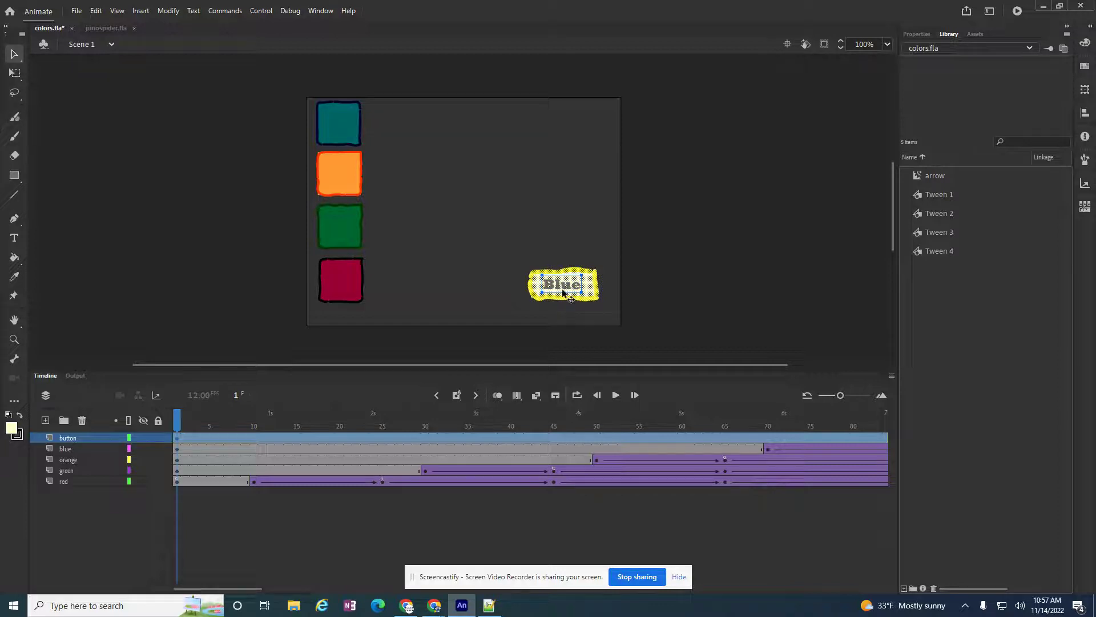
pyautogui.click(535, 243)
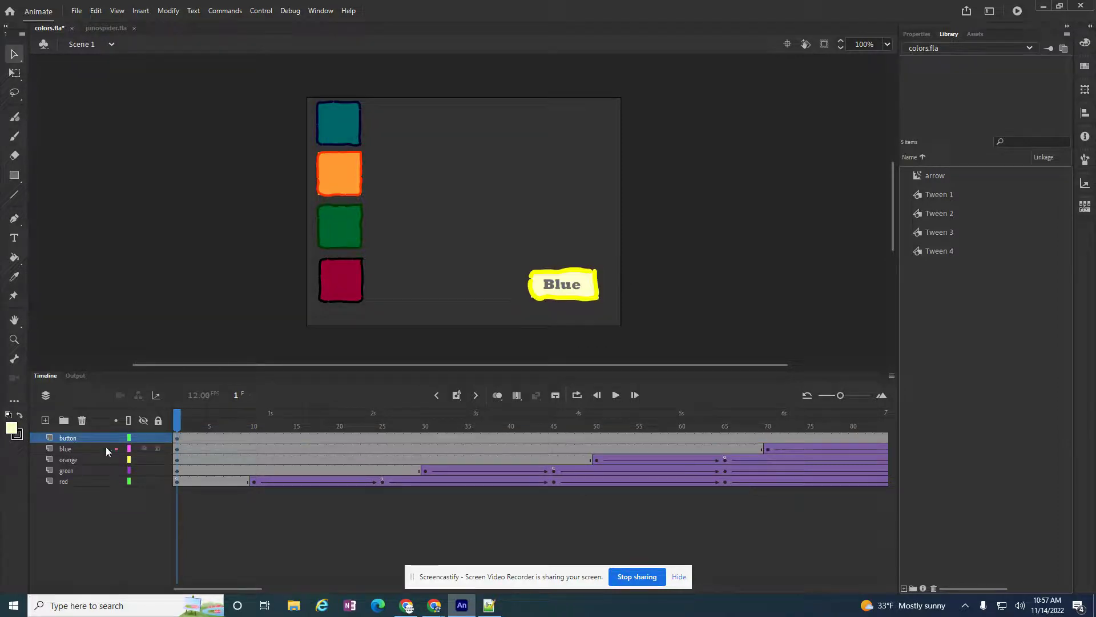
# Convert the yellow Blue label artwork into a Button symbol named 'blue'
pyautogui.click(178, 437)
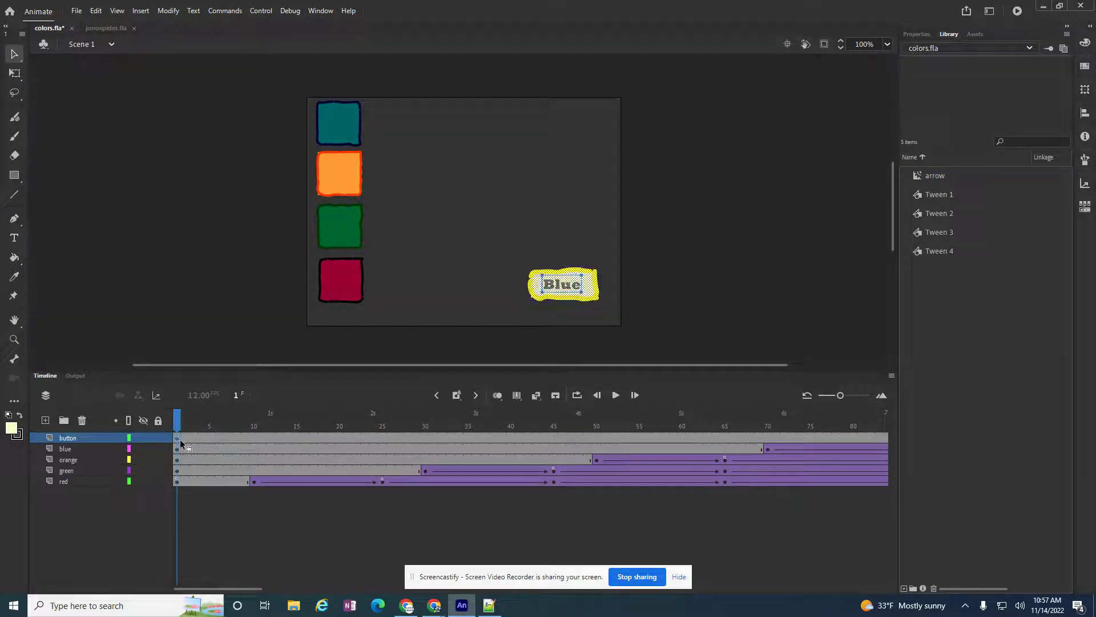
pyautogui.click(758, 309)
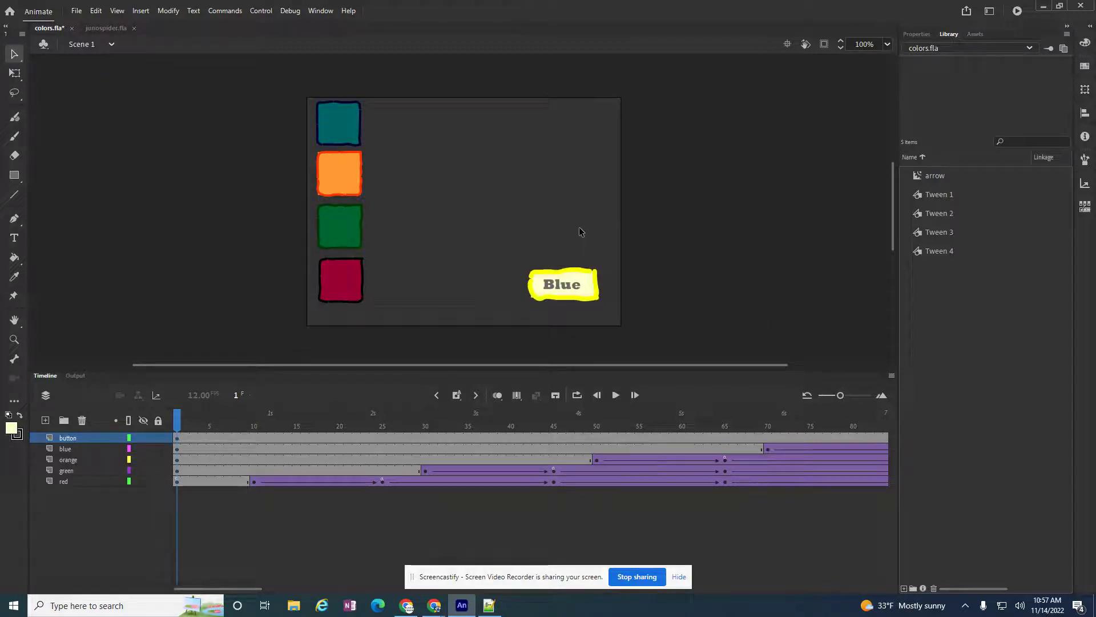
pyautogui.moveTo(509, 232); pyautogui.dragTo(639, 339)
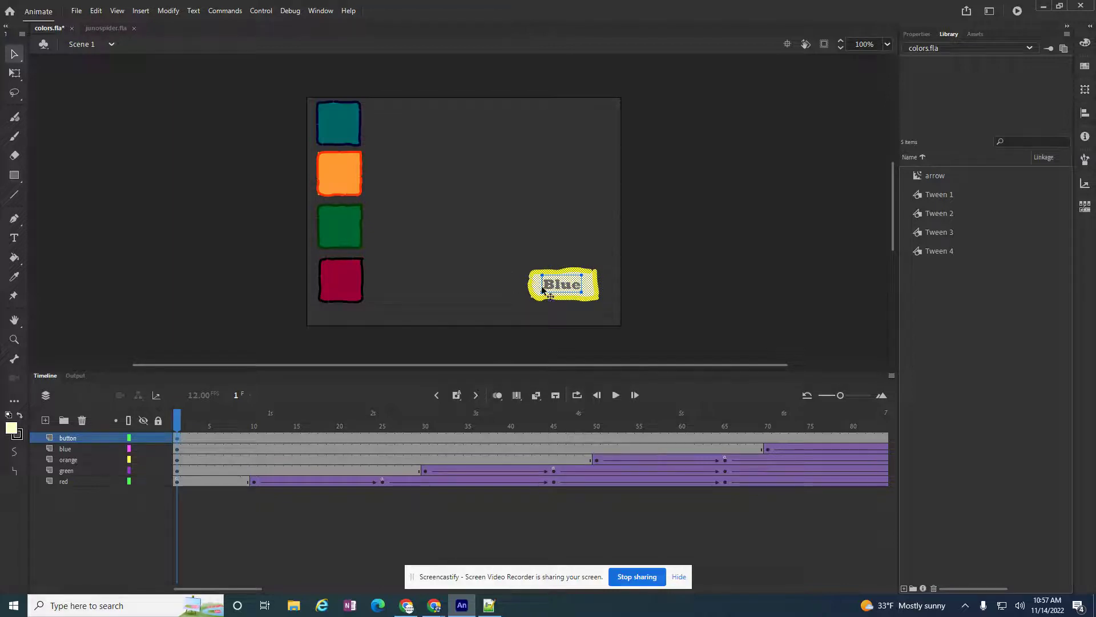
pyautogui.rightClick(565, 289)
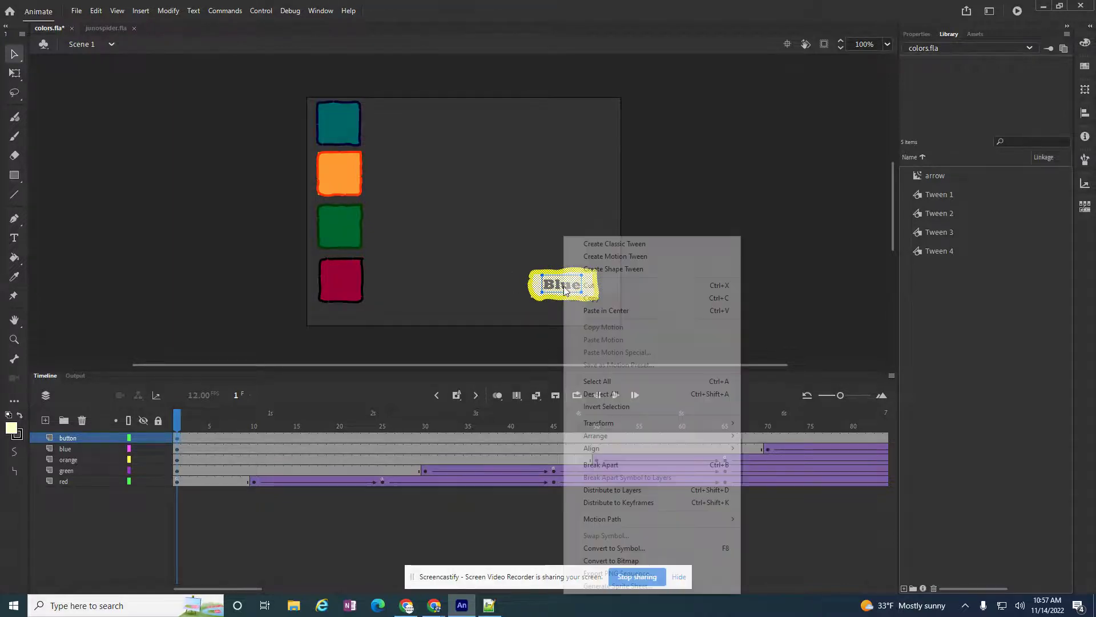
pyautogui.click(600, 549)
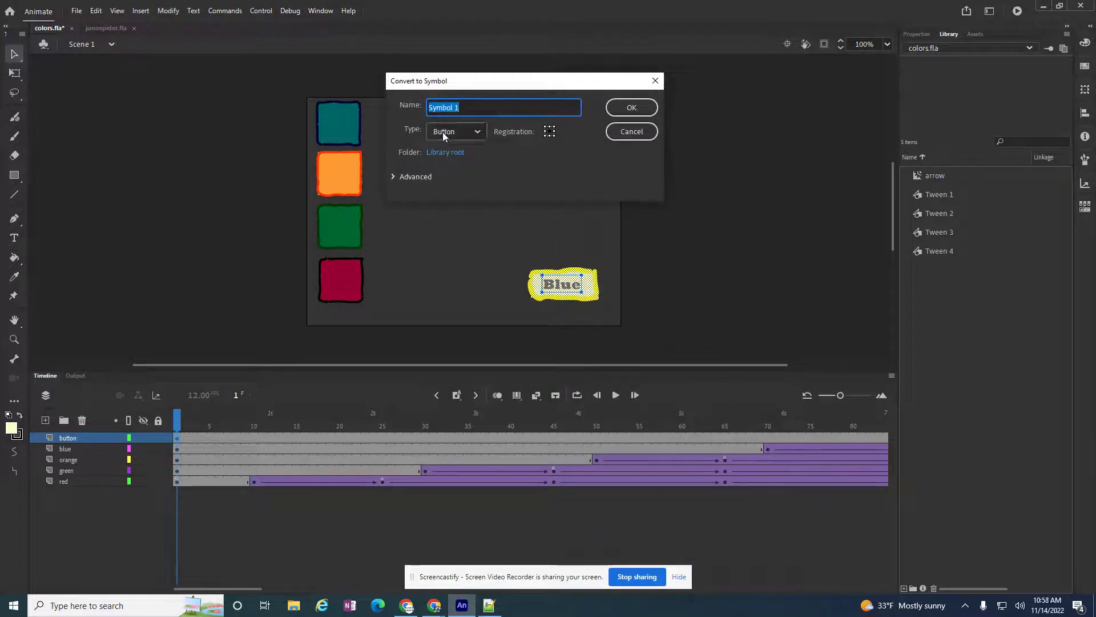
pyautogui.moveTo(473, 107); pyautogui.dragTo(427, 108)
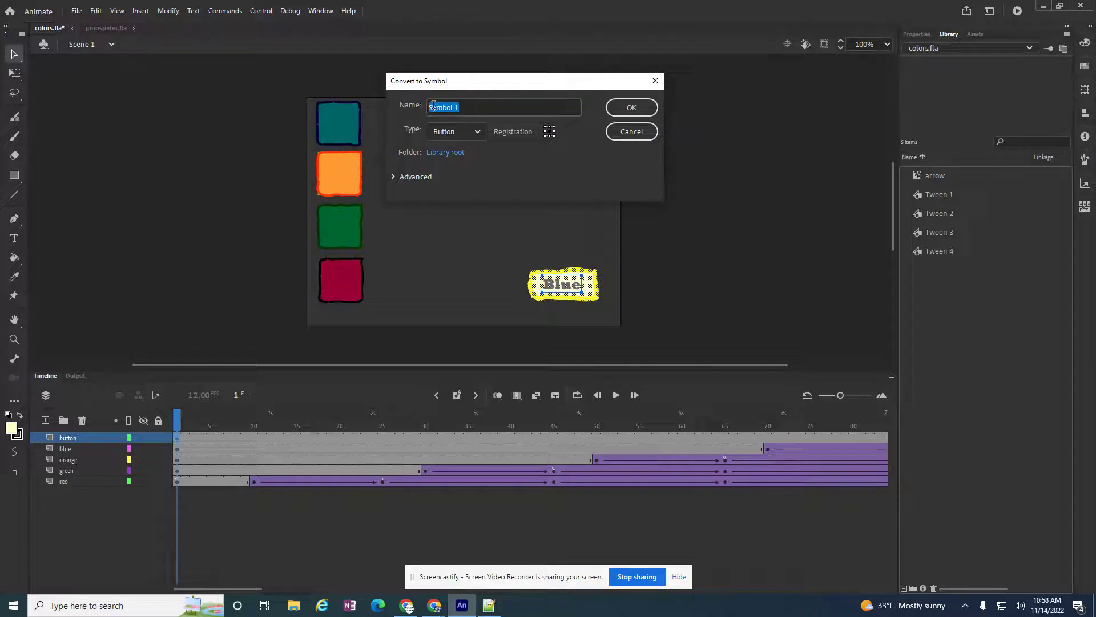
pyautogui.write('blue')
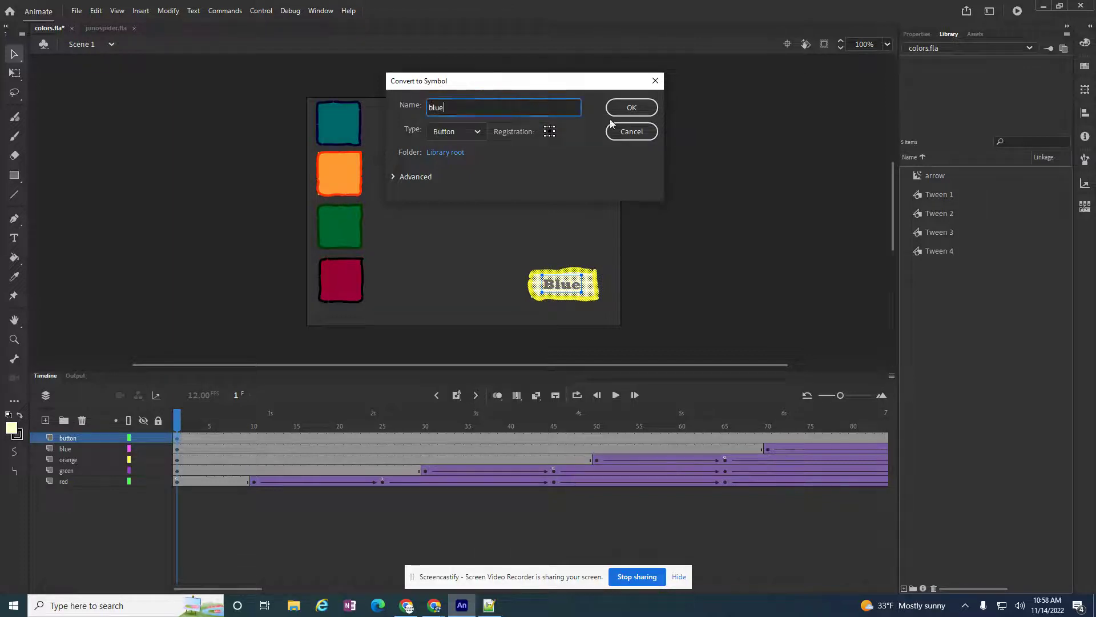
pyautogui.press('Return')
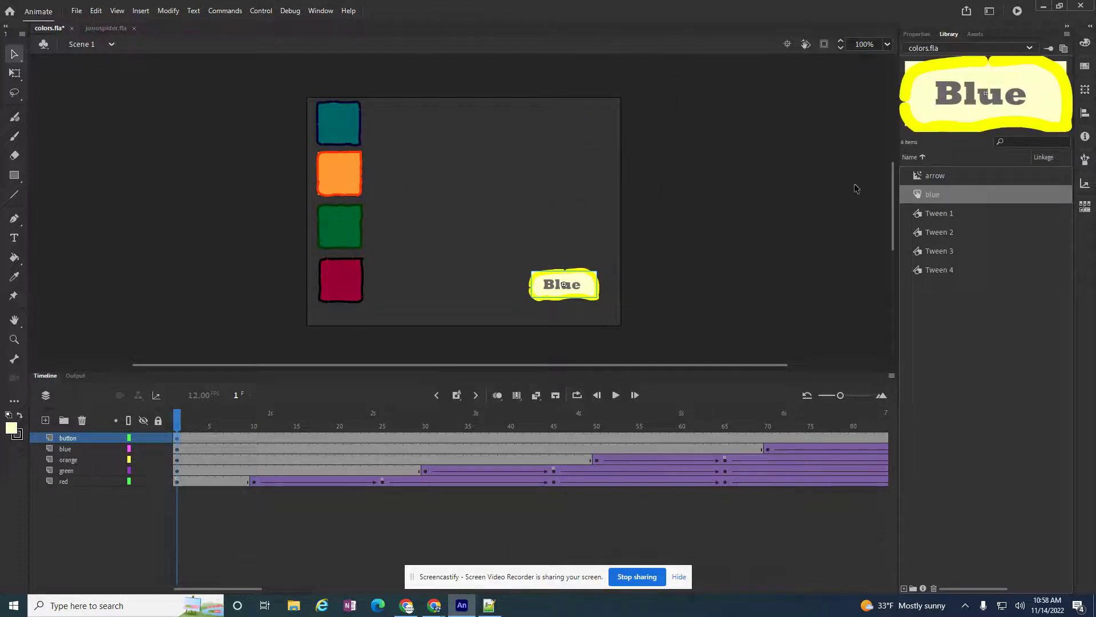
# Duplicate the blue library symbol as a new symbol named 'green'
pyautogui.rightClick(933, 196)
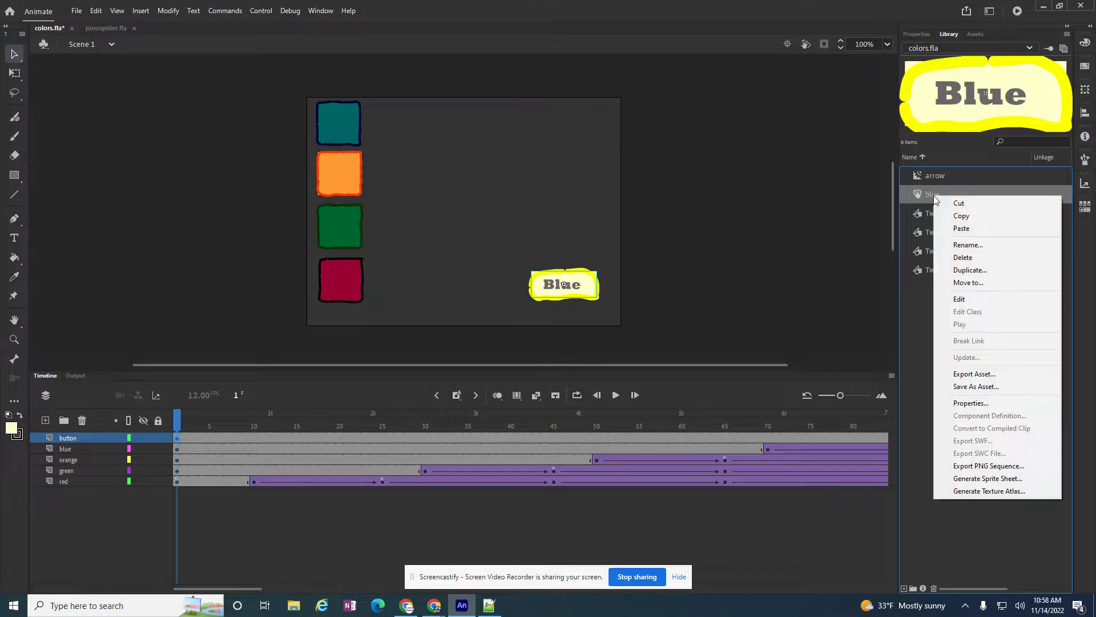
pyautogui.click(971, 270)
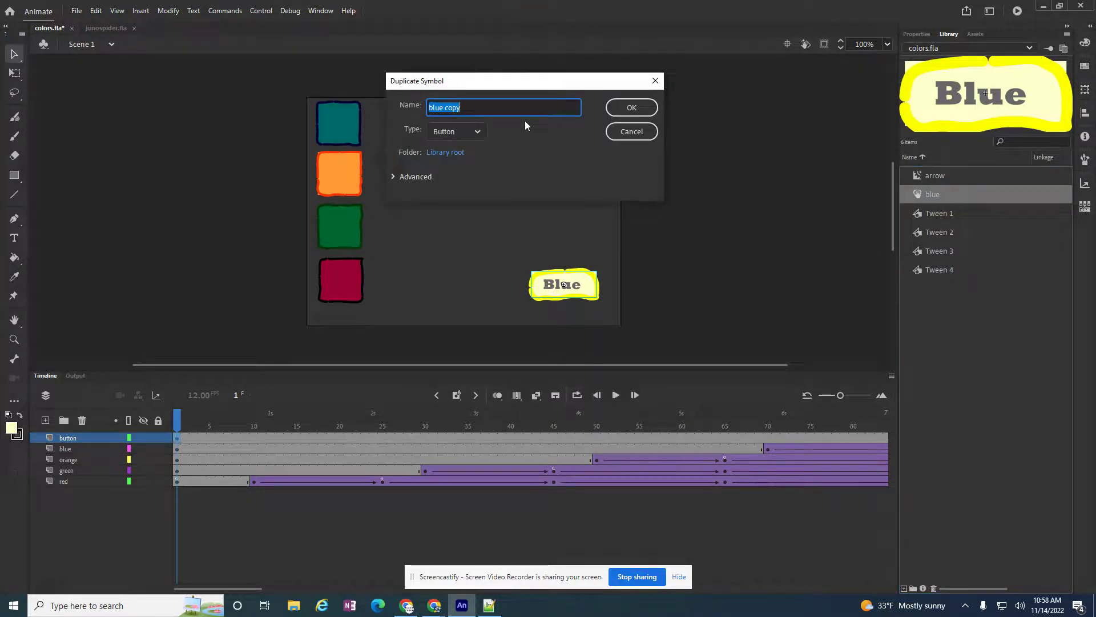
pyautogui.write('green')
pyautogui.press('Return')
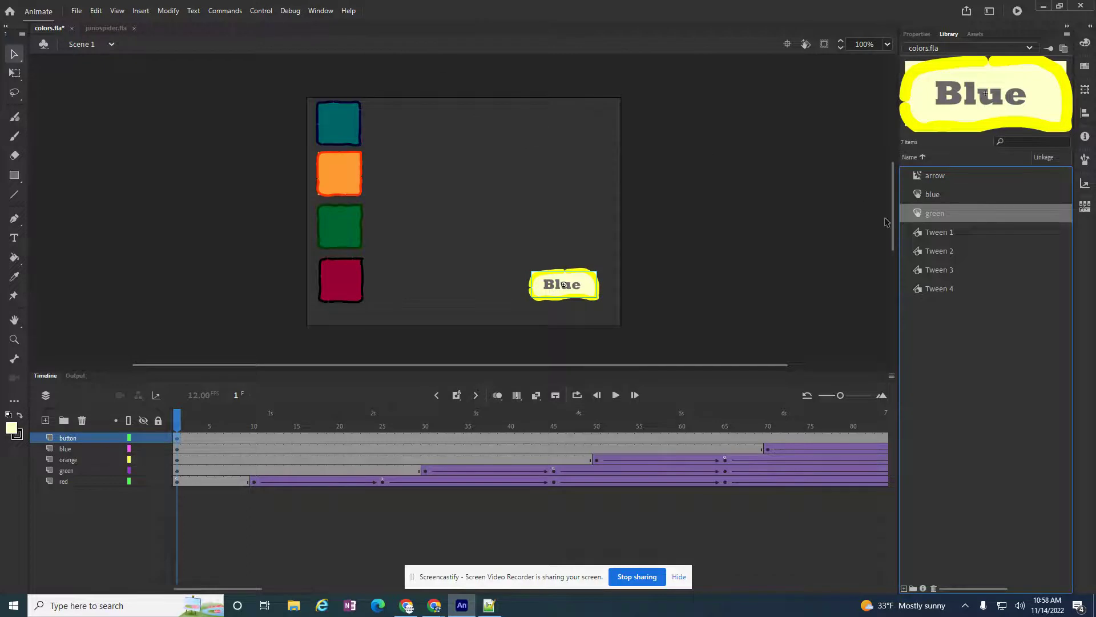
# Edit the green symbol so its label reads Green instead of Blue
pyautogui.doubleClick(919, 213)
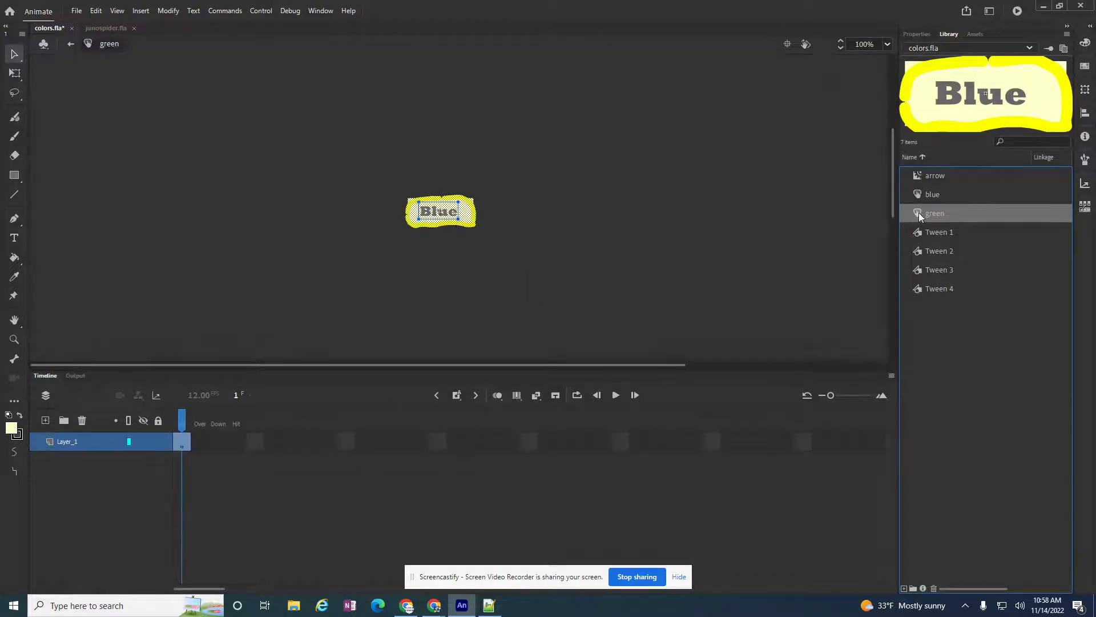
pyautogui.doubleClick(451, 209)
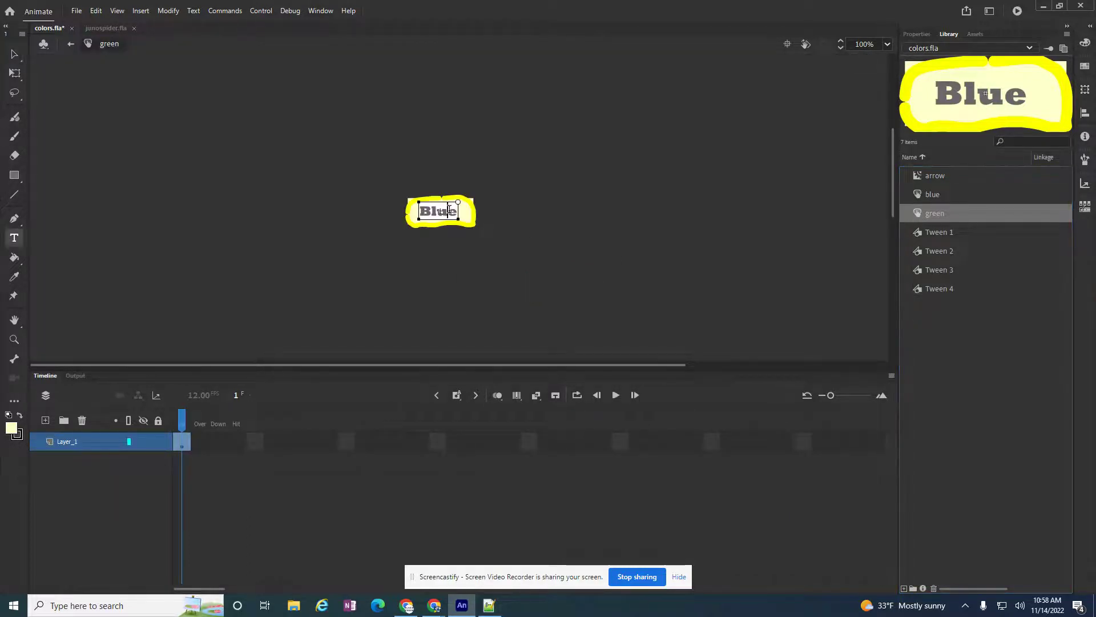
pyautogui.doubleClick(450, 209)
pyautogui.write('Green')
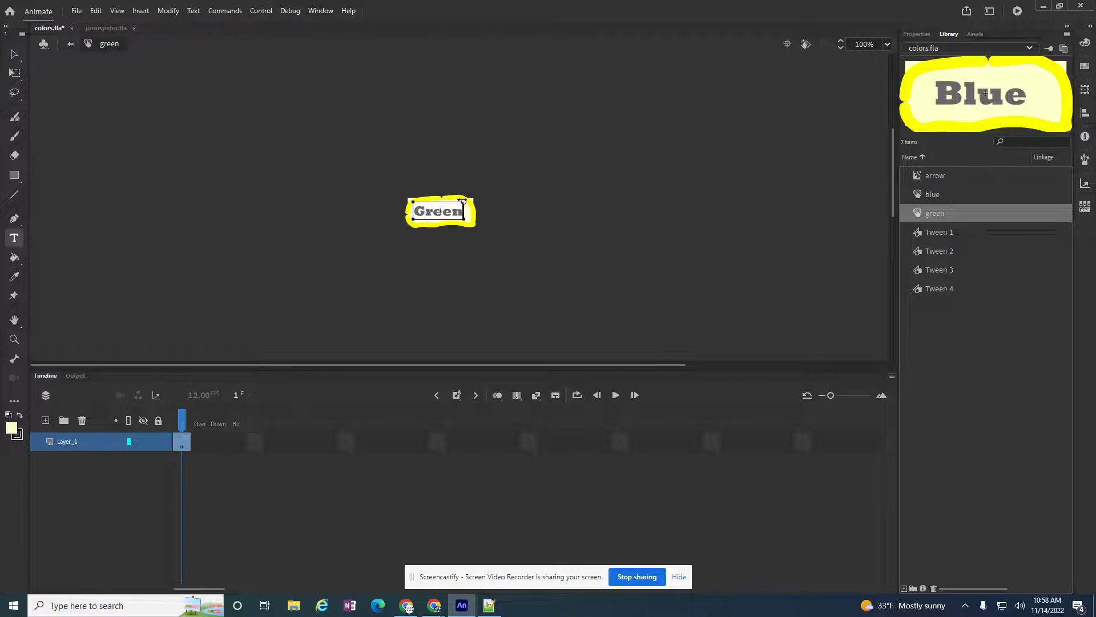
pyautogui.press('Escape')
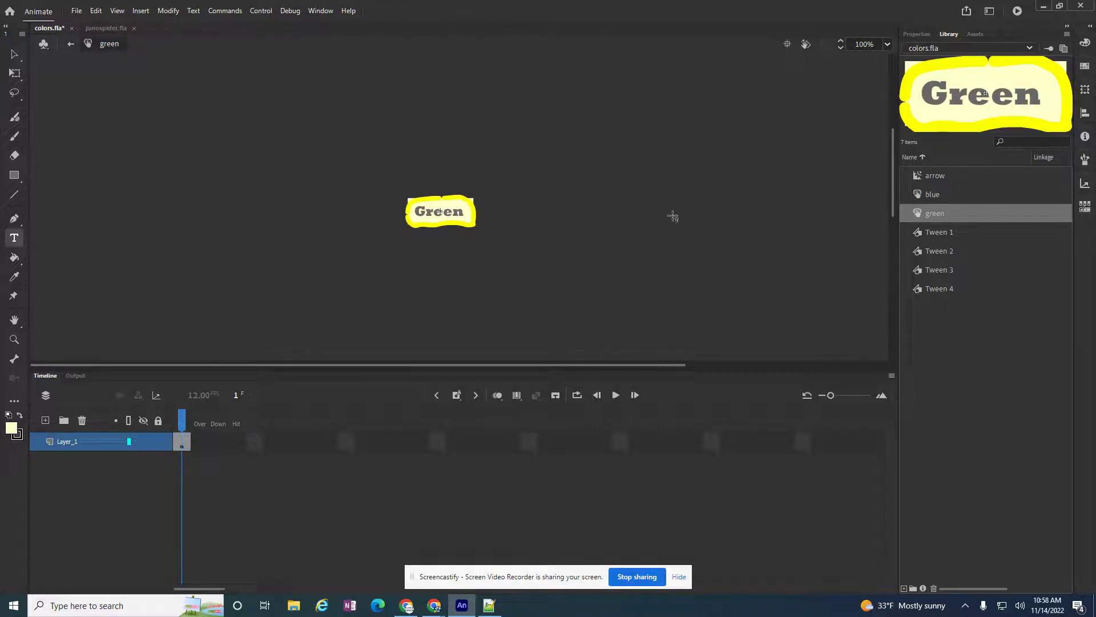
pyautogui.rightClick(939, 215)
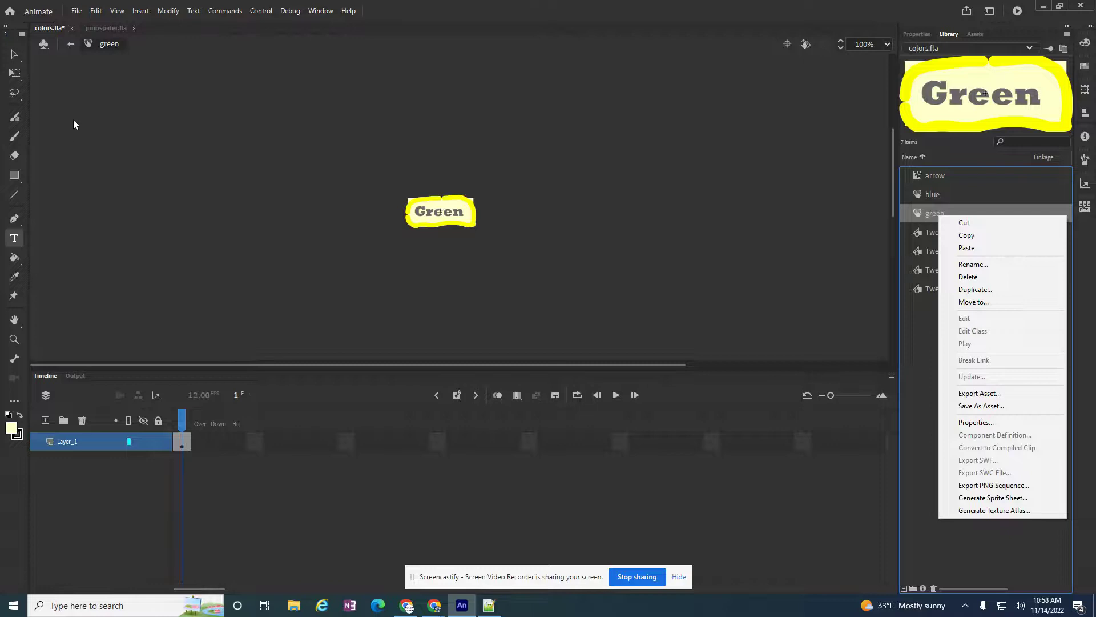
# Back in Scene 1, duplicate the green symbol as 'red'
pyautogui.click(71, 44)
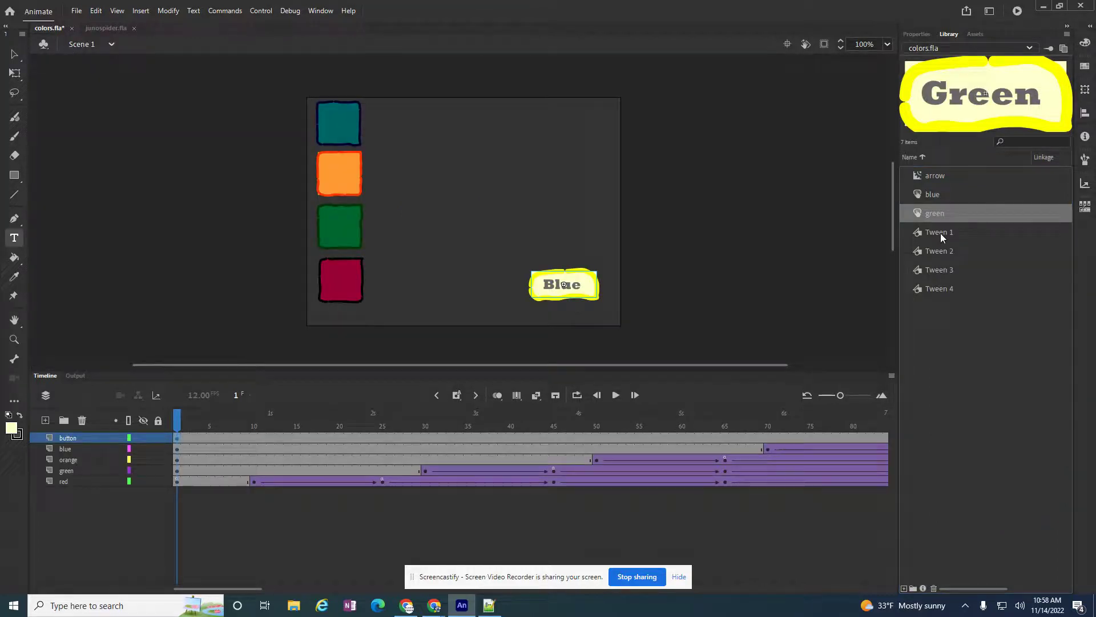
pyautogui.rightClick(935, 216)
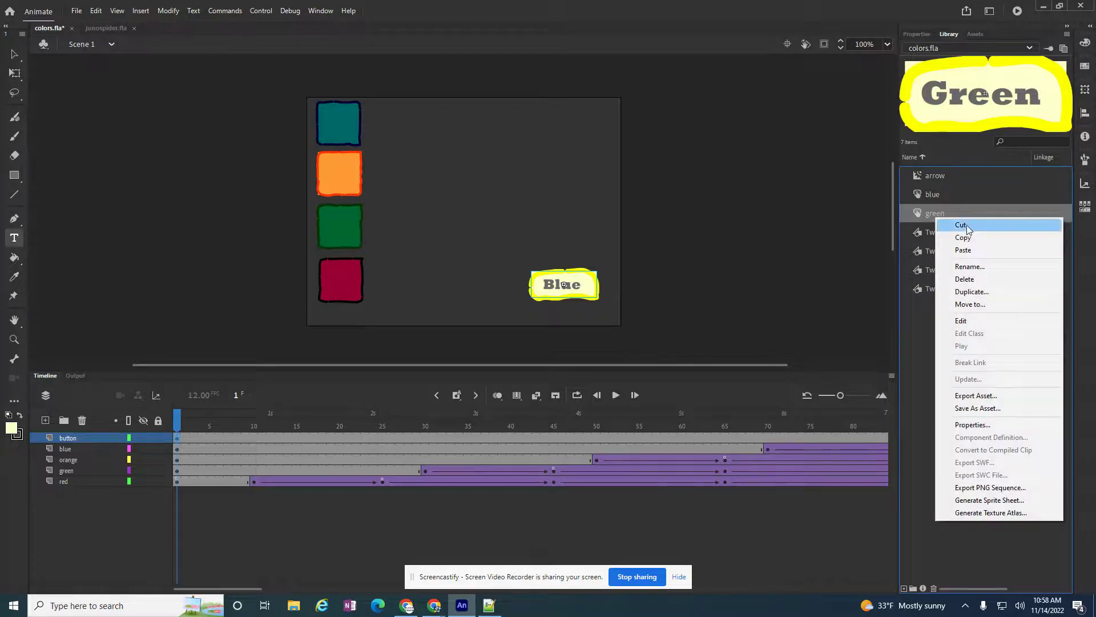
pyautogui.click(981, 290)
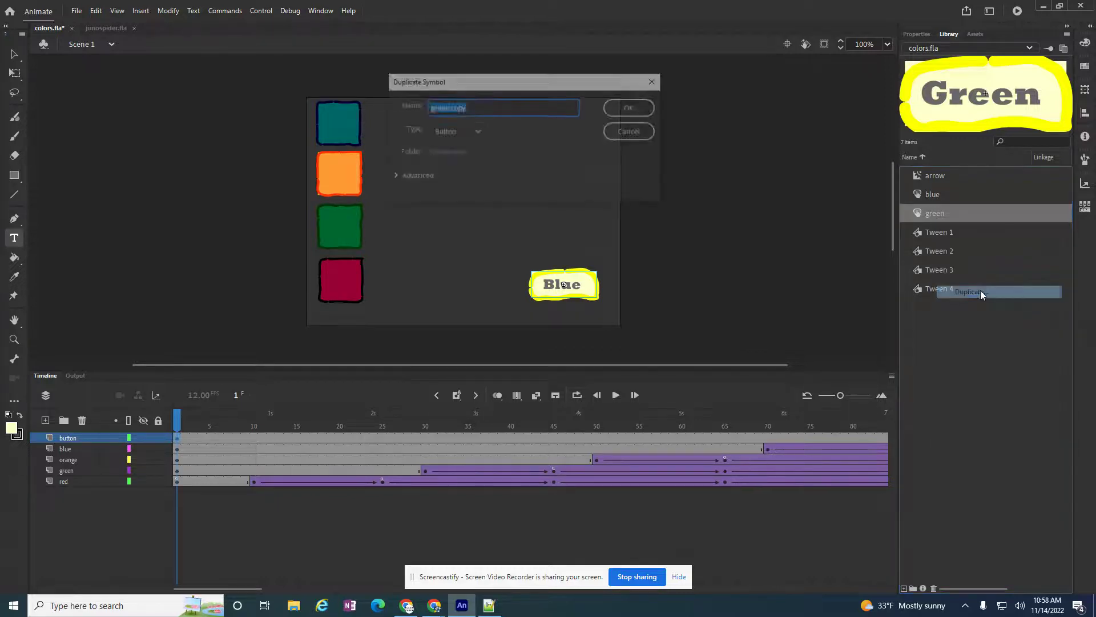
pyautogui.write('red')
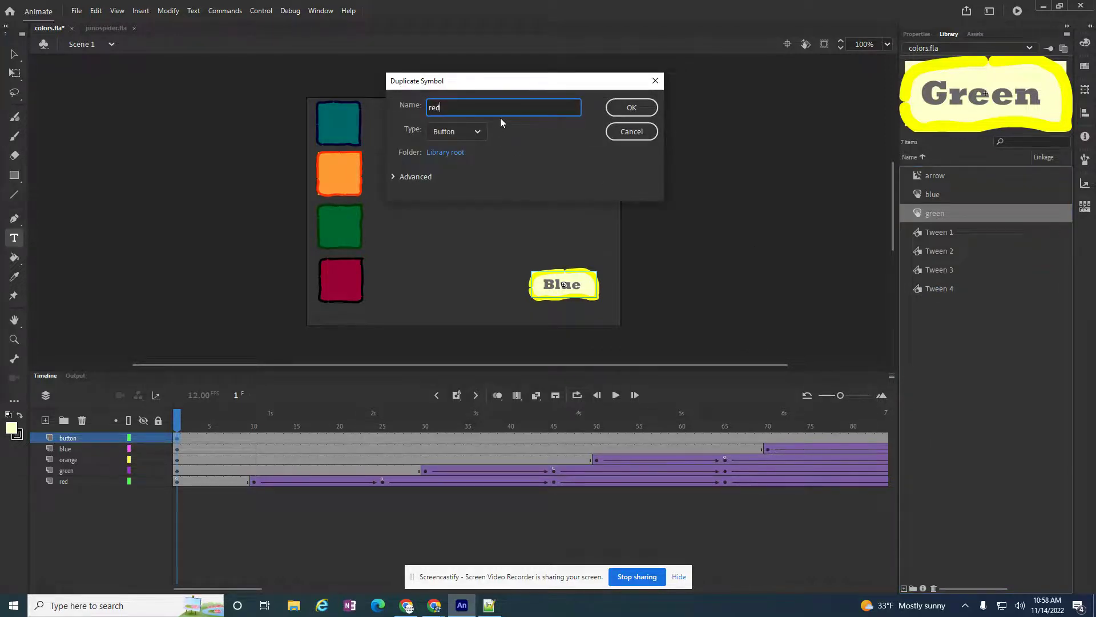
pyautogui.press('Return')
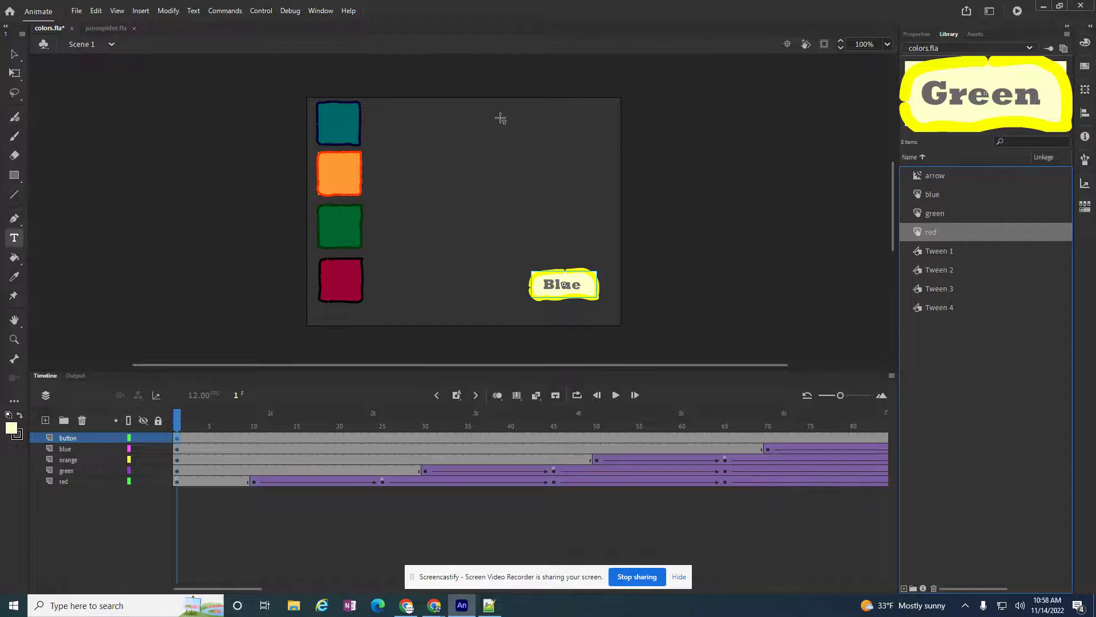
# Change the red symbol's label from Green to Red and return to Scene 1
pyautogui.doubleClick(917, 233)
pyautogui.click(449, 212)
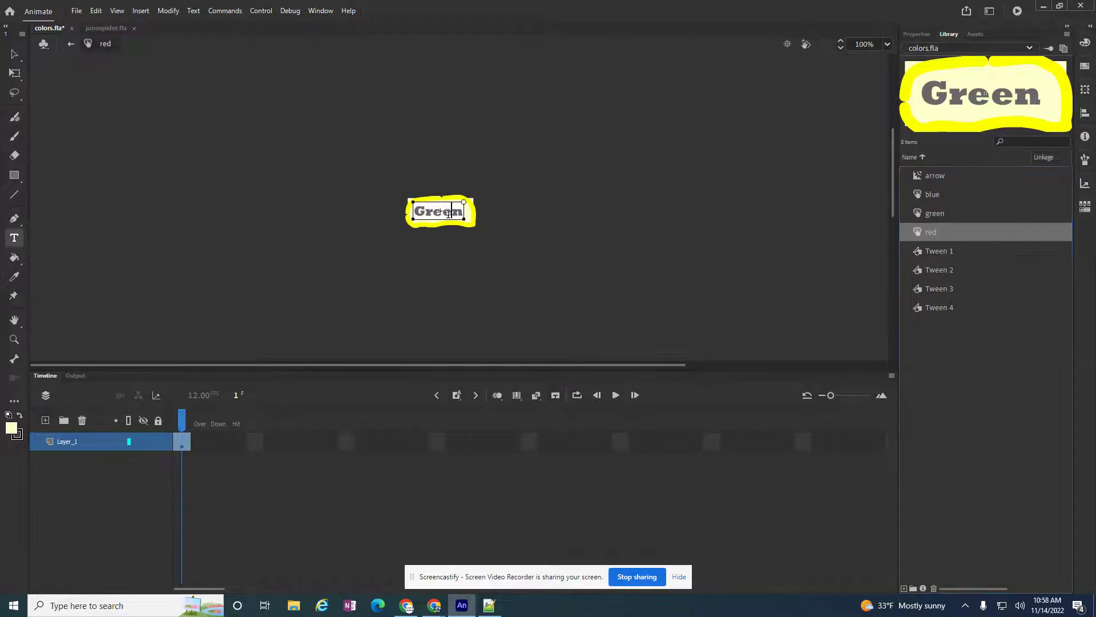
pyautogui.doubleClick(448, 213)
pyautogui.write('Red')
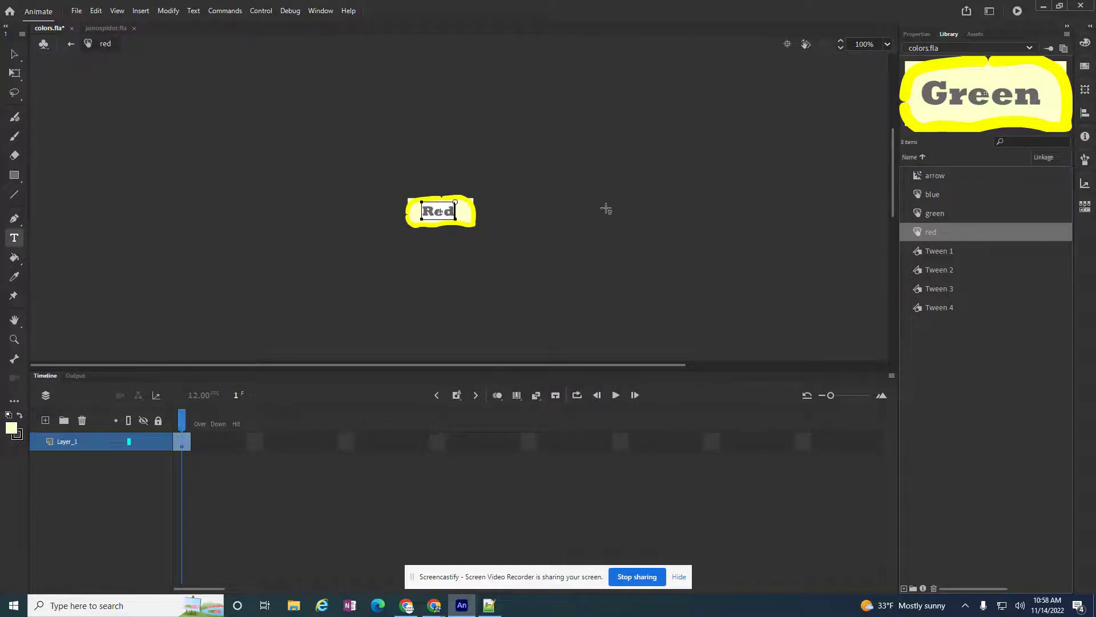
pyautogui.press('Escape')
pyautogui.click(14, 54)
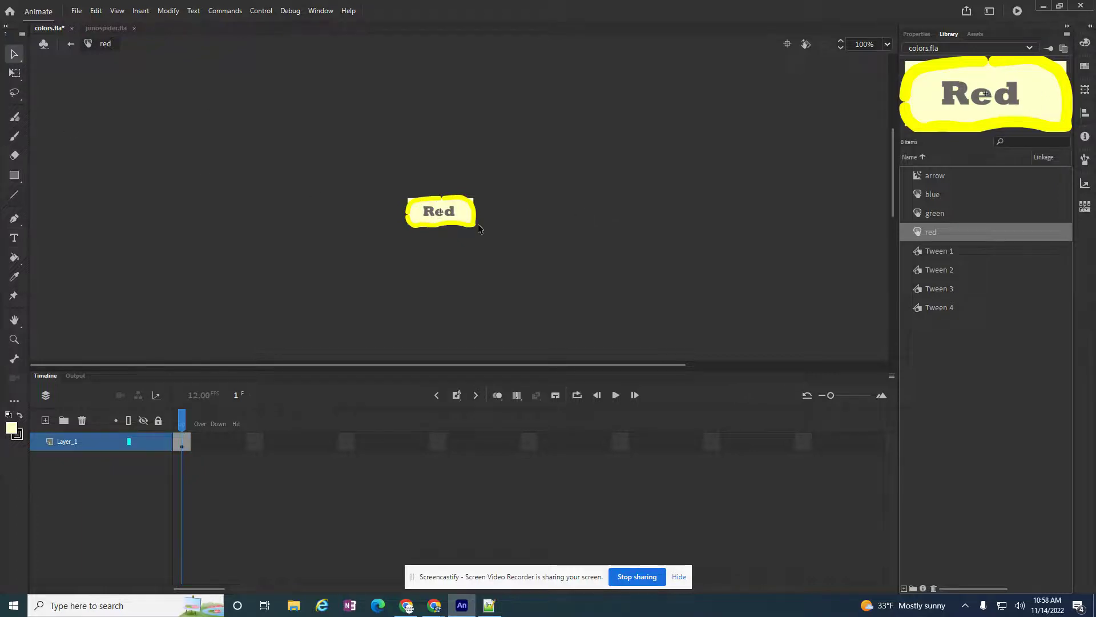
pyautogui.click(438, 217)
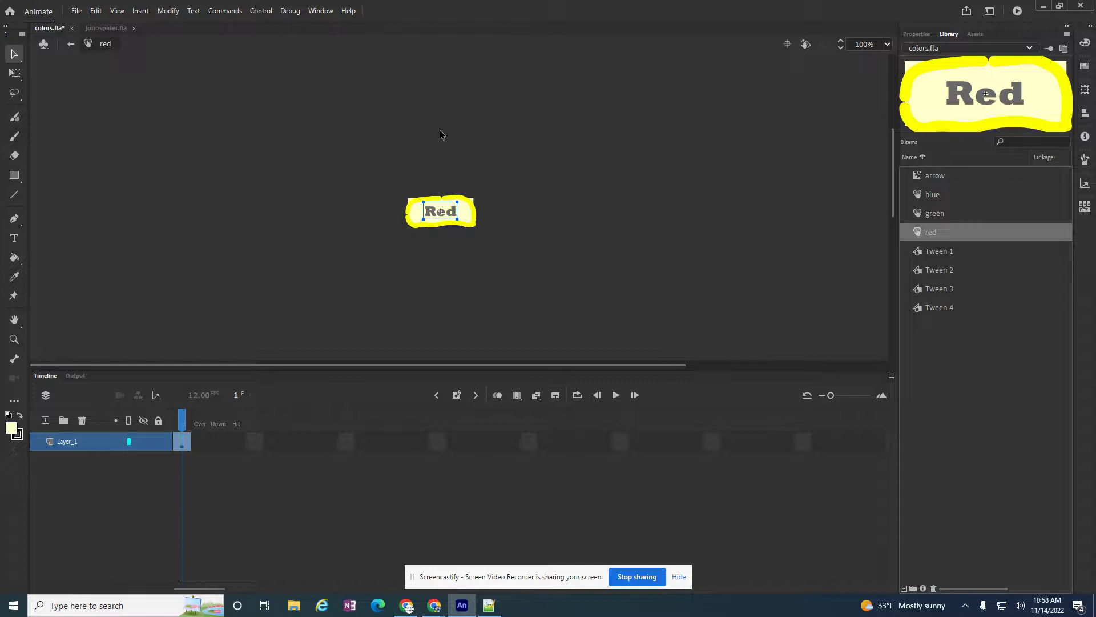
pyautogui.click(72, 44)
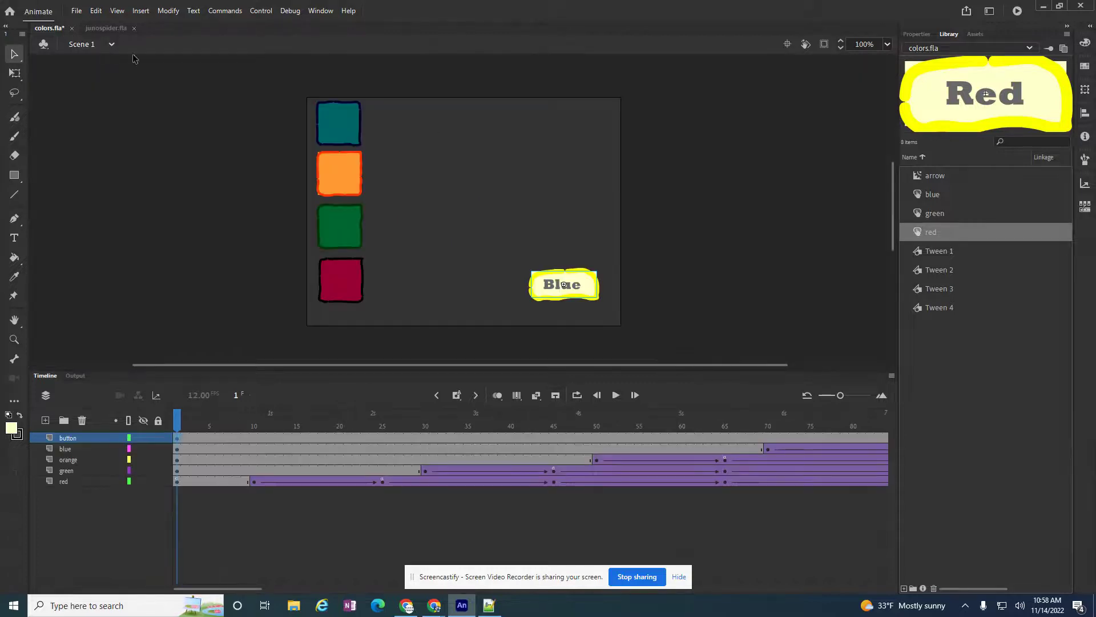
# Duplicate the red symbol as a new symbol named 'orange'
pyautogui.rightClick(943, 233)
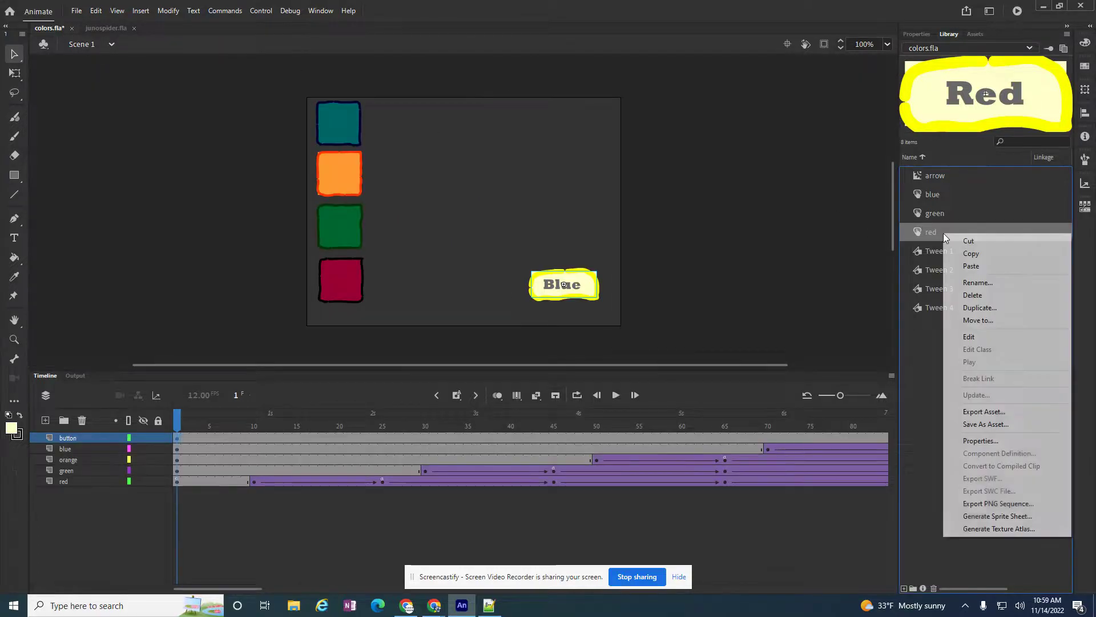
pyautogui.click(980, 308)
pyautogui.click(488, 105)
pyautogui.press('BackSpace')
pyautogui.press('BackSpace')
pyautogui.press('BackSpace')
pyautogui.press('BackSpace')
pyautogui.press('BackSpace')
pyautogui.press('BackSpace')
pyautogui.press('BackSpace')
pyautogui.press('BackSpace')
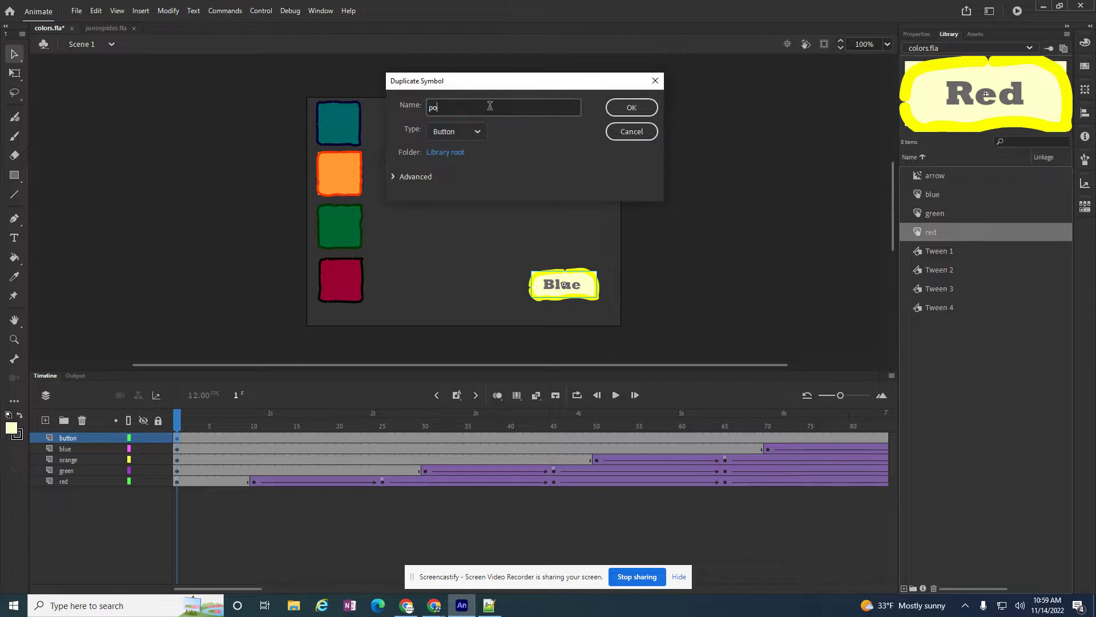
pyautogui.write('orange')
pyautogui.press('Return')
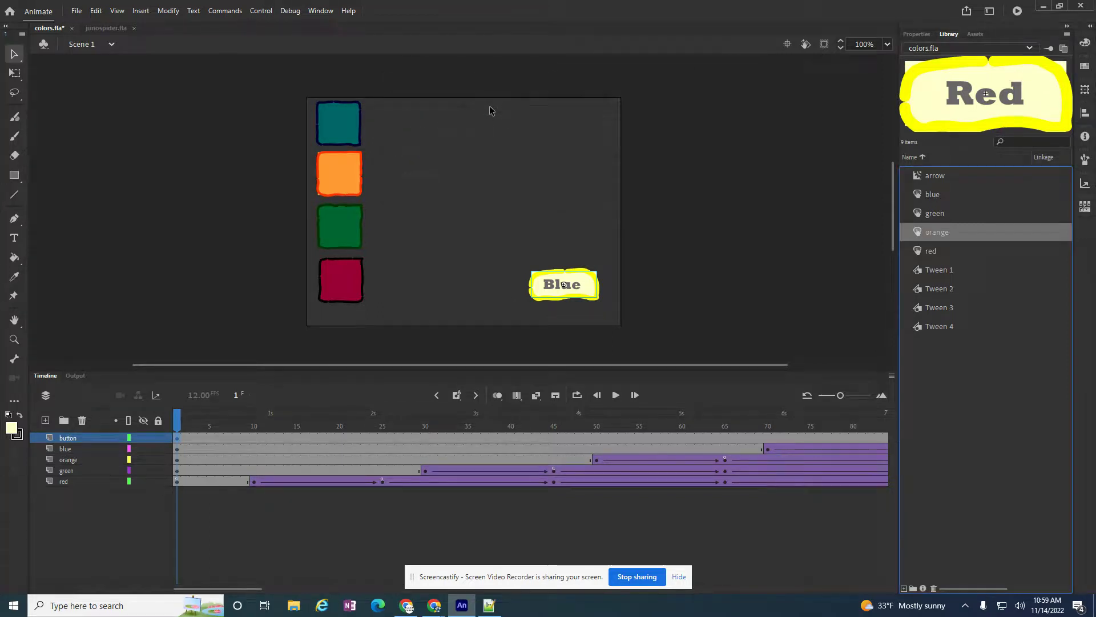
# Retype the orange symbol's label as 'Orange', nudge it down slightly, and return to Scene 1
pyautogui.doubleClick(919, 232)
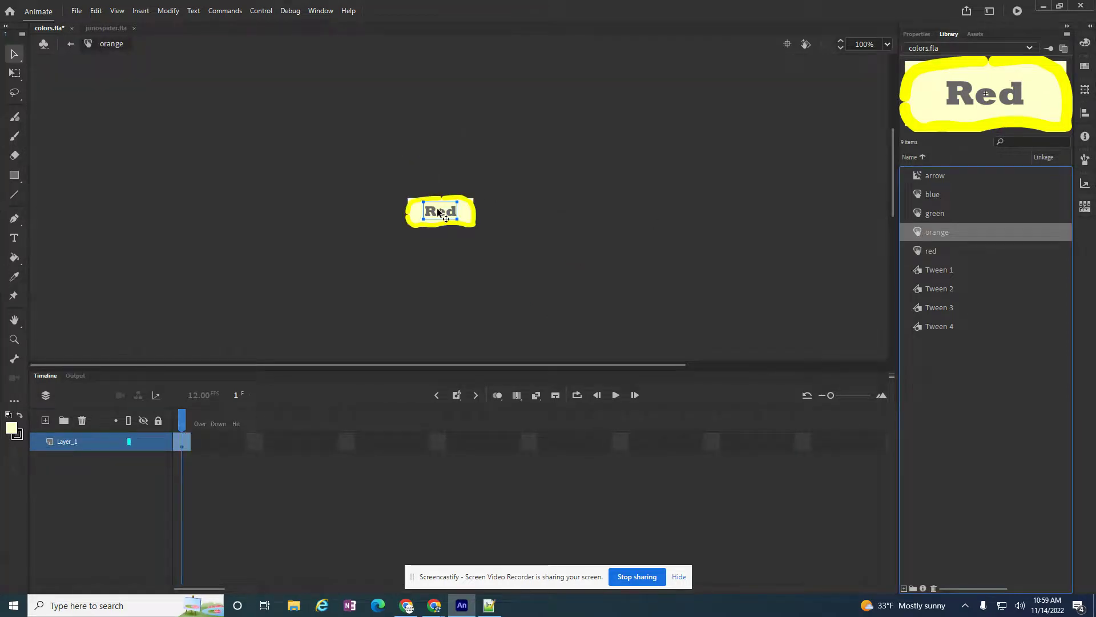
pyautogui.press('t')
pyautogui.doubleClick(437, 211)
pyautogui.write('orange')
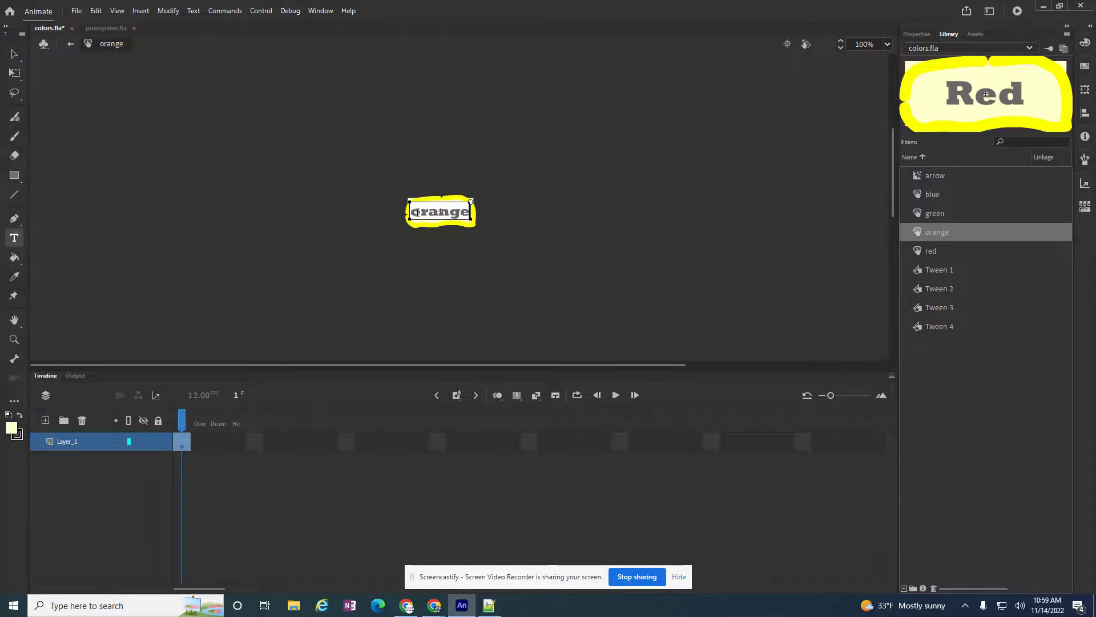
pyautogui.moveTo(410, 211); pyautogui.dragTo(420, 211)
pyautogui.write('O')
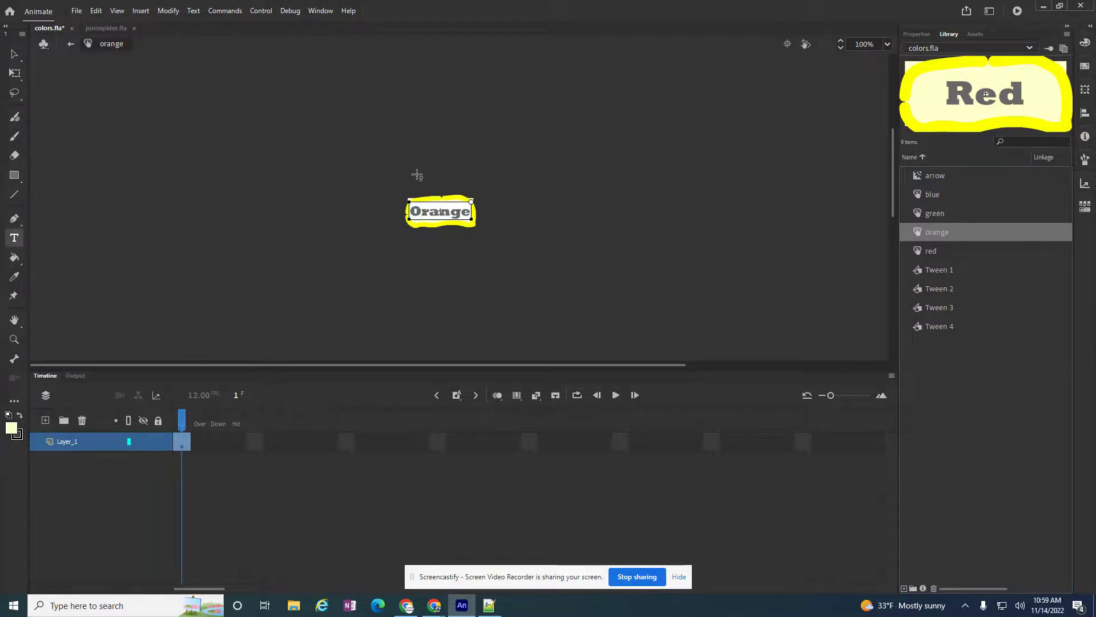
pyautogui.click(15, 54)
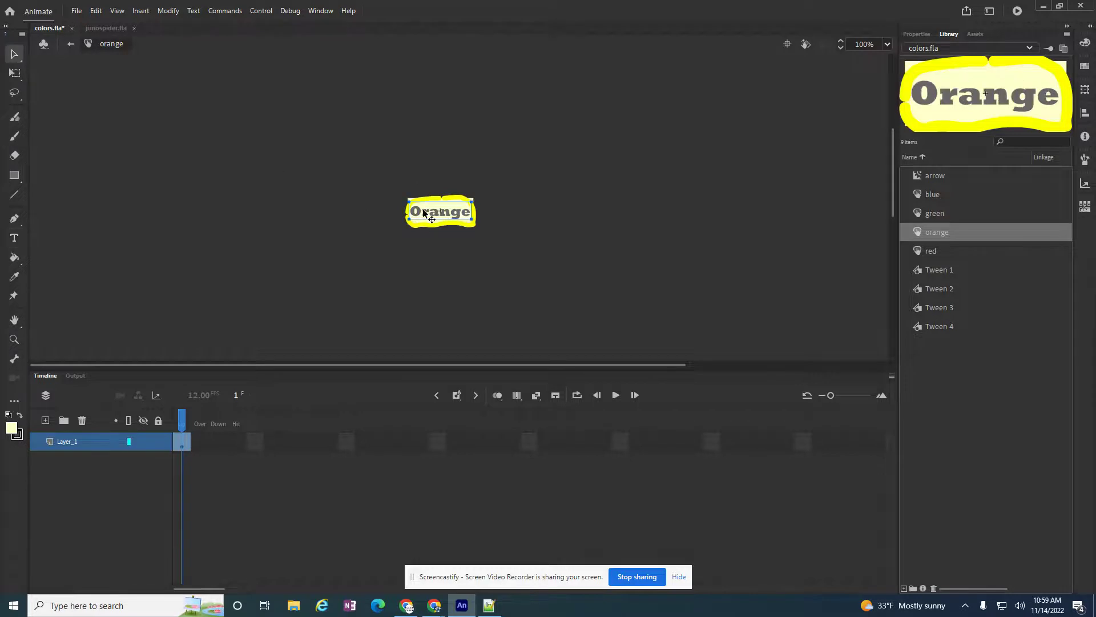
pyautogui.press('Down')
pyautogui.press('Down')
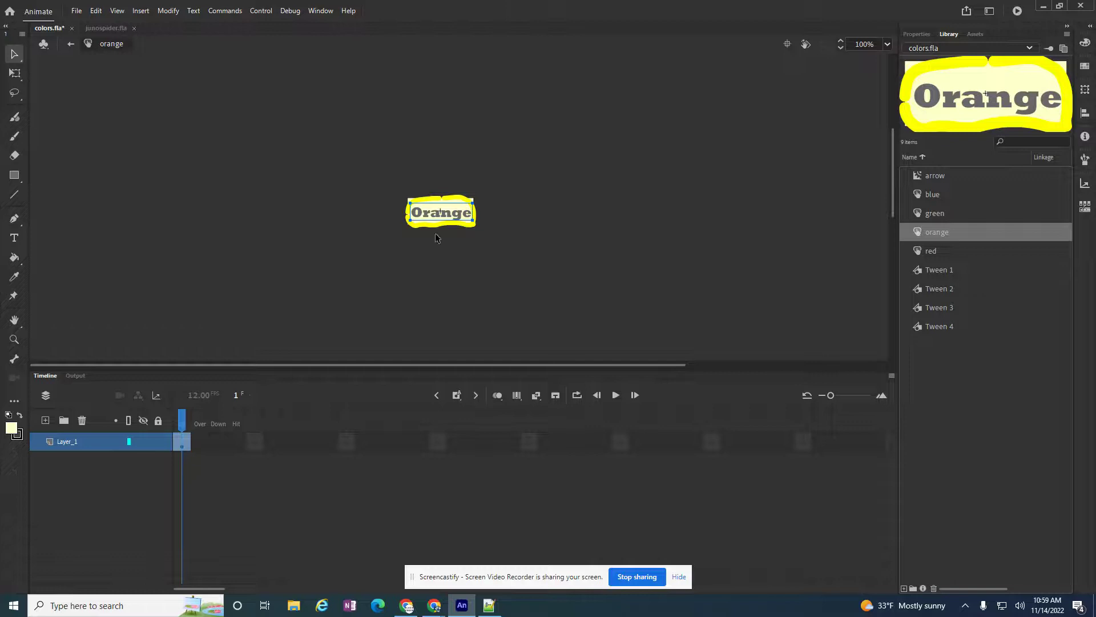
pyautogui.click(72, 44)
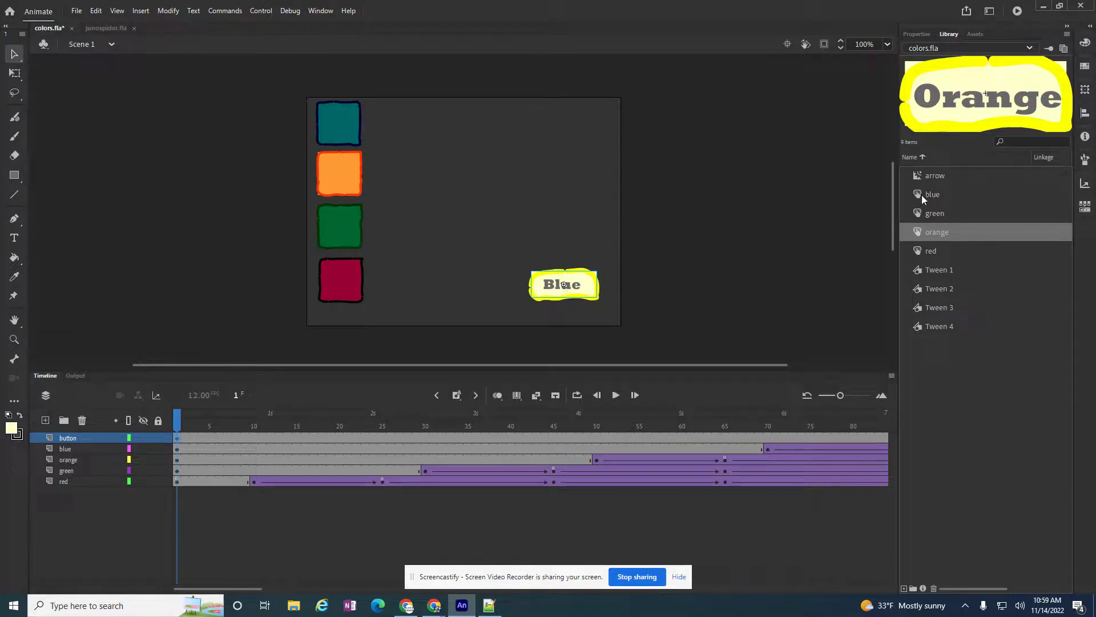
# Drag green, orange and red button instances onto the stage, deleting an extra Blue instance
pyautogui.moveTo(921, 194); pyautogui.dragTo(479, 179)
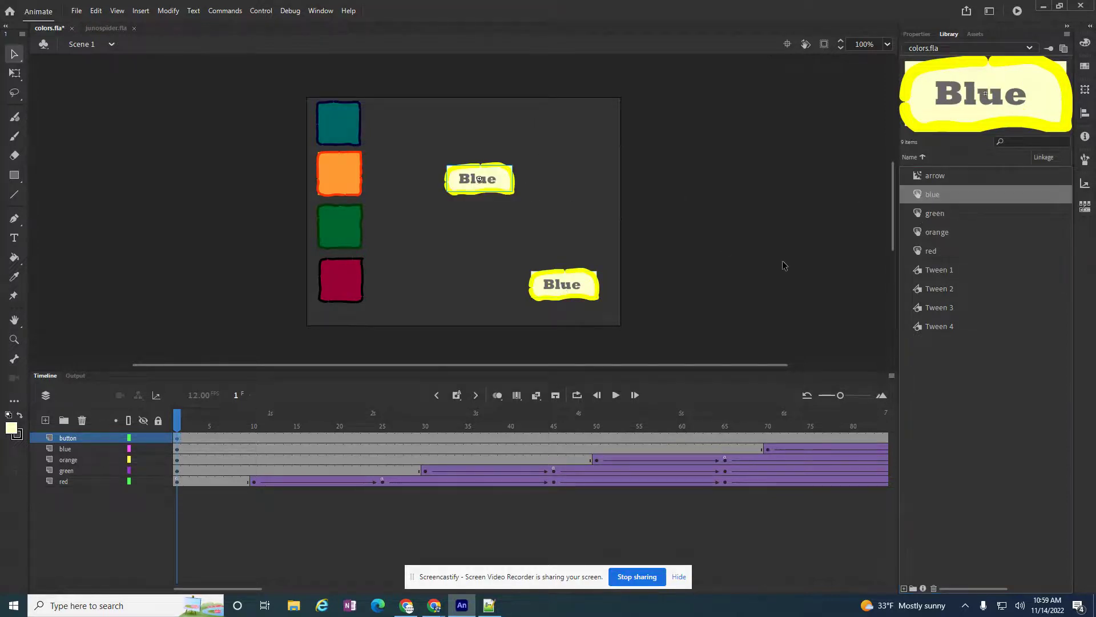
pyautogui.press('Delete')
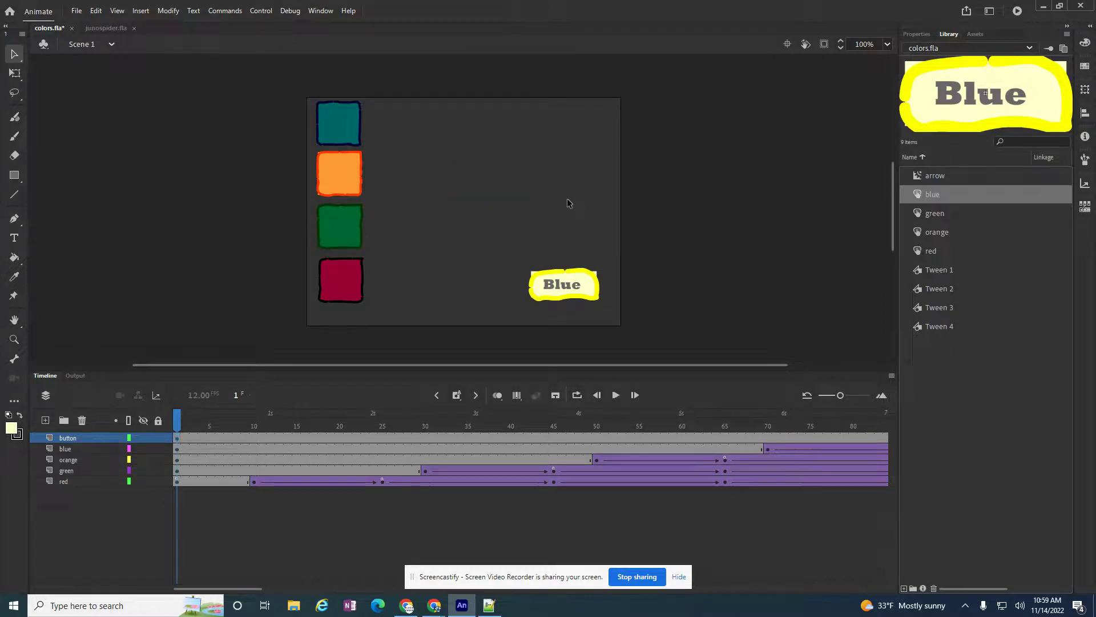
pyautogui.moveTo(918, 213); pyautogui.dragTo(454, 142)
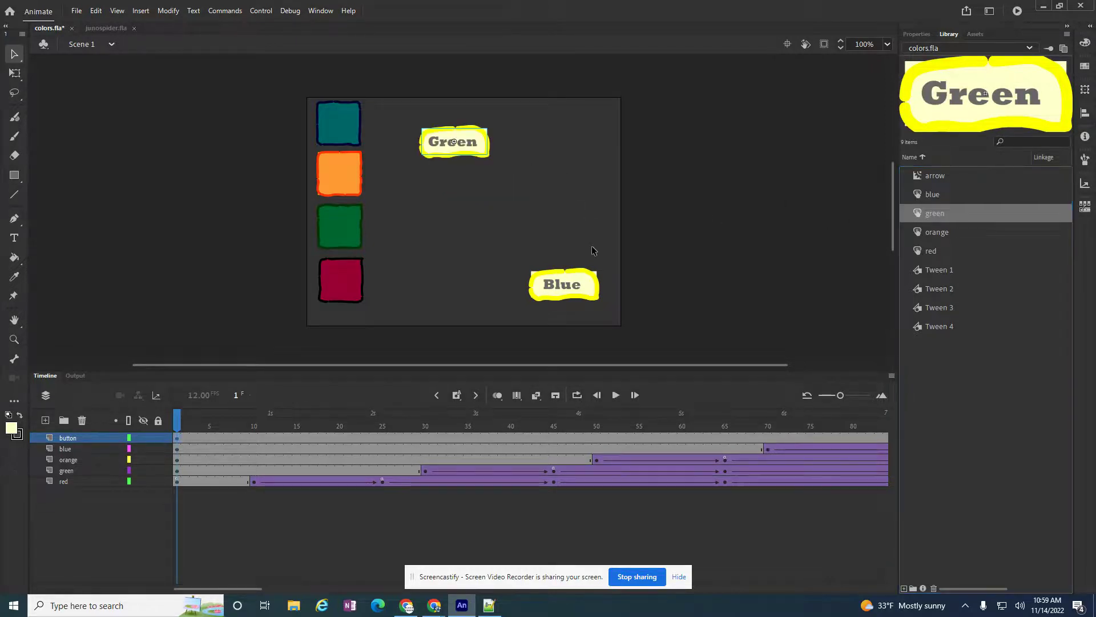
pyautogui.moveTo(926, 233); pyautogui.dragTo(573, 159)
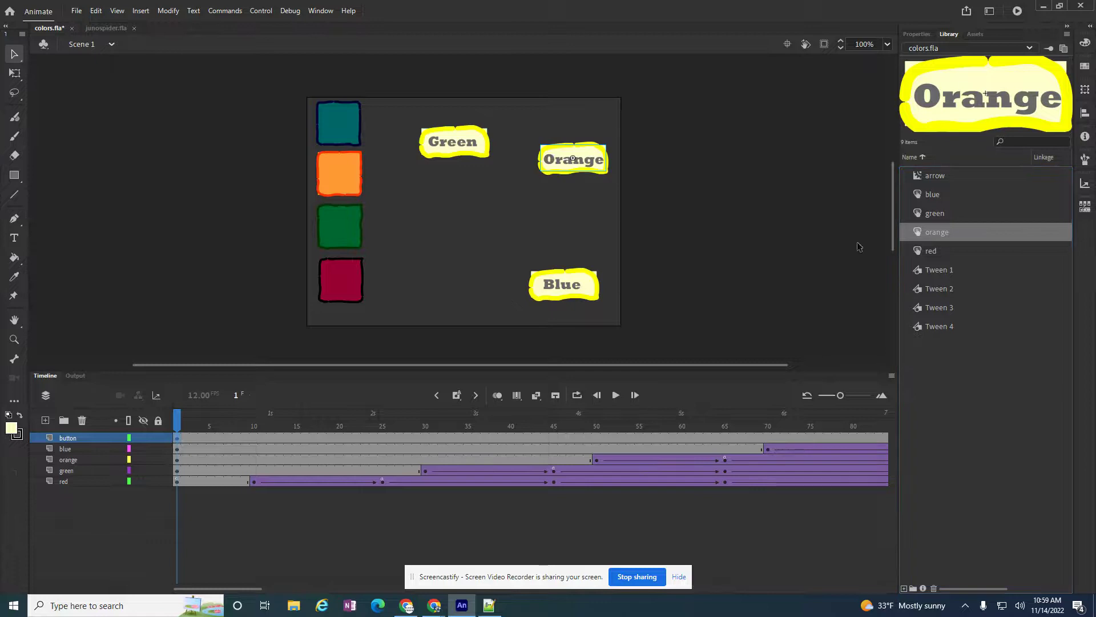
pyautogui.moveTo(920, 253); pyautogui.dragTo(479, 219)
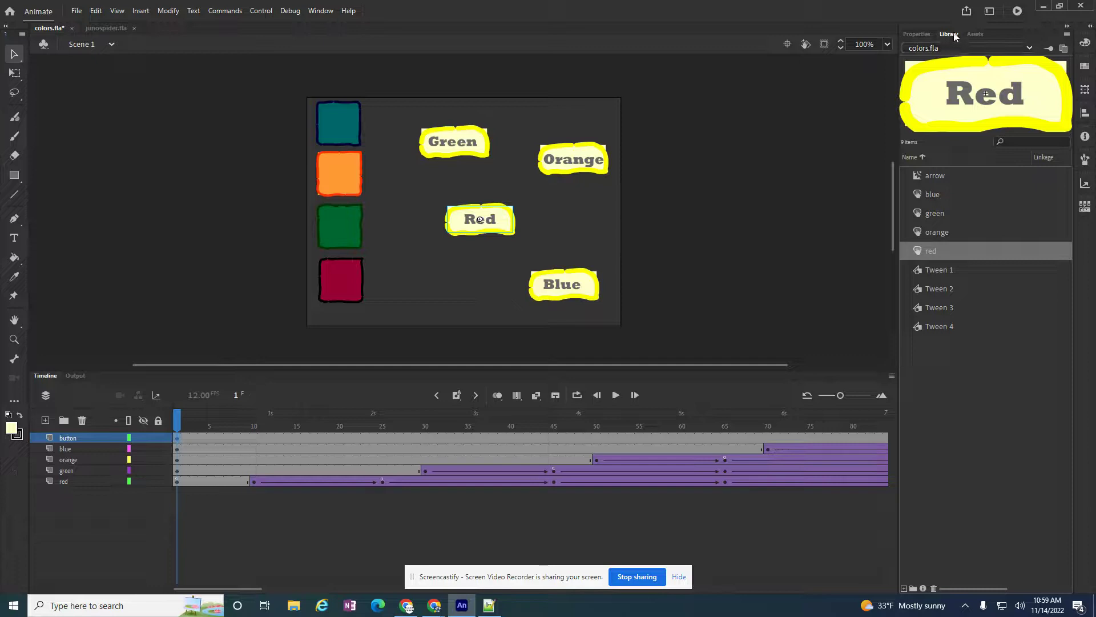
pyautogui.click(917, 34)
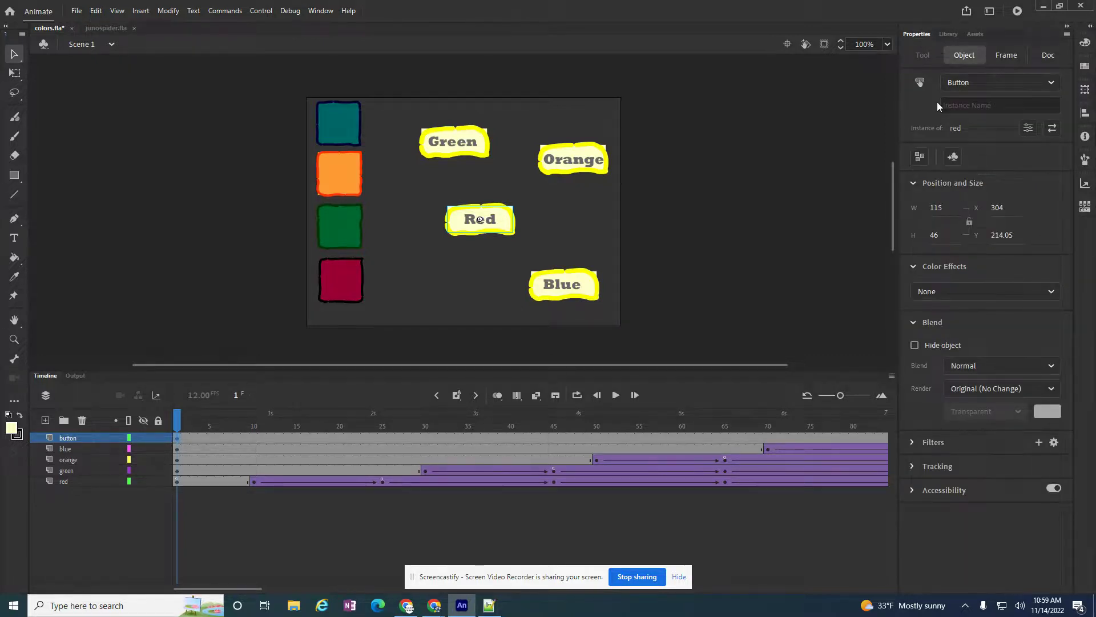
# Name the Green and Orange button instances 'green' and 'orange'
pyautogui.click(458, 140)
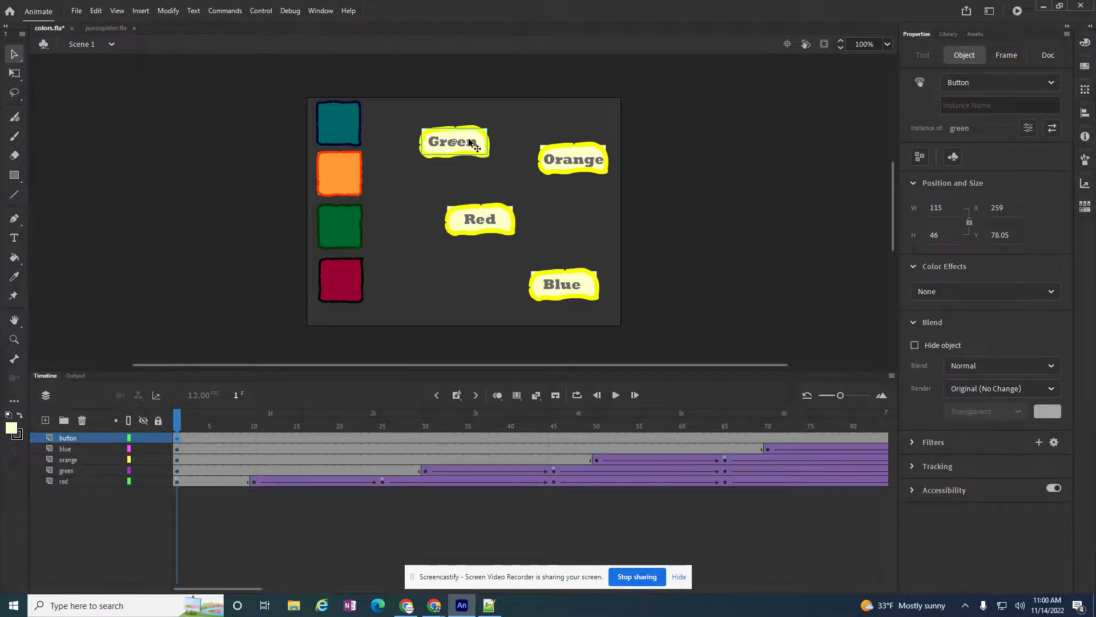
pyautogui.click(965, 106)
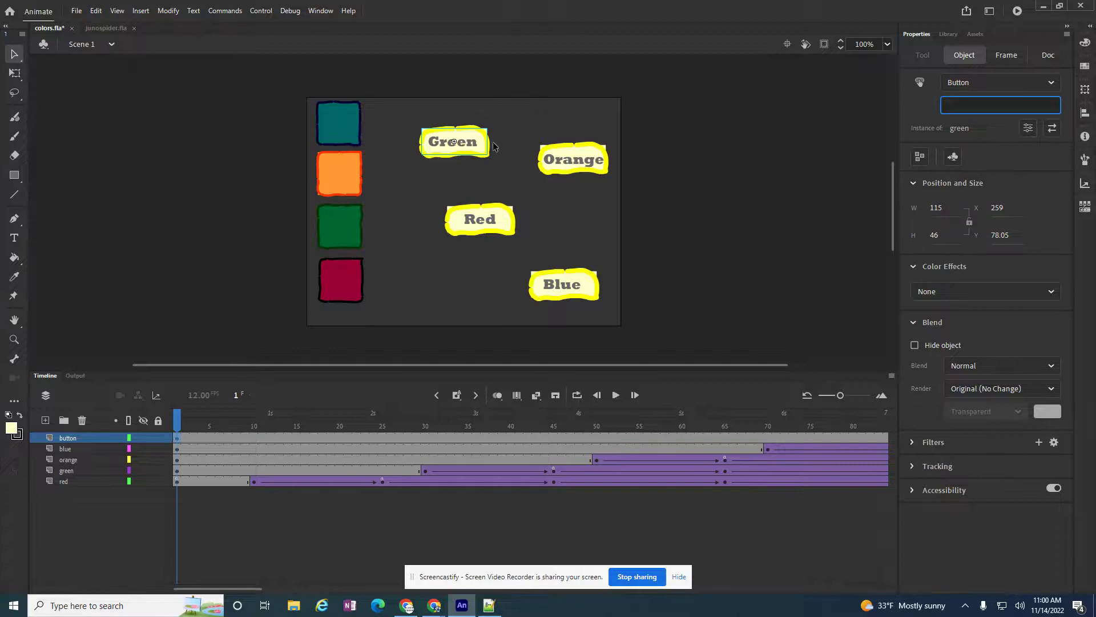
pyautogui.write('green')
pyautogui.press('Return')
pyautogui.click(593, 172)
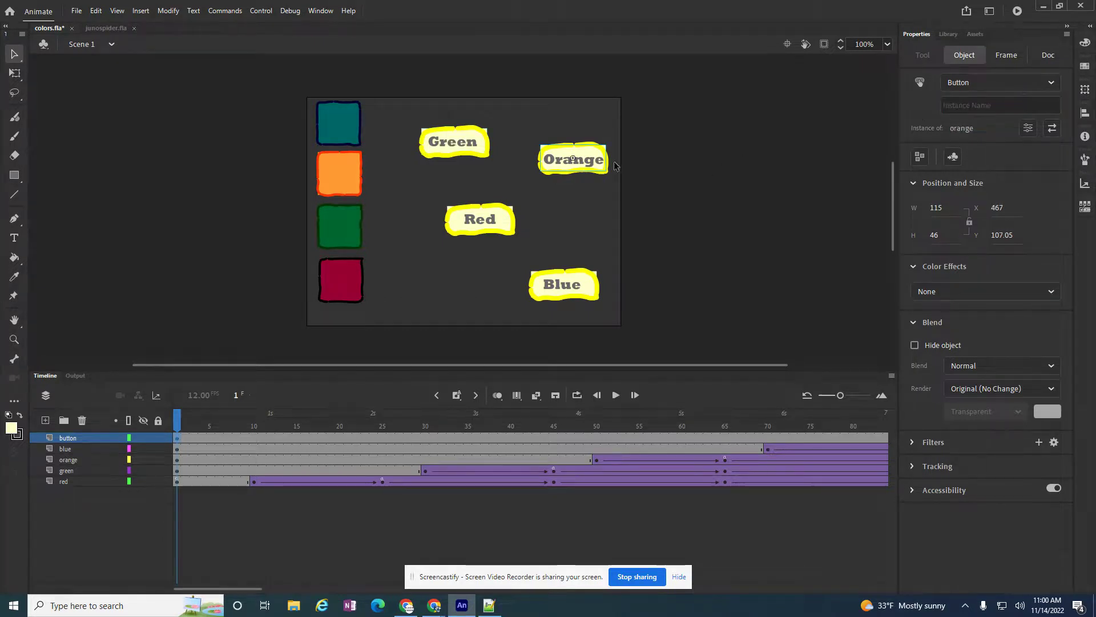
pyautogui.click(981, 104)
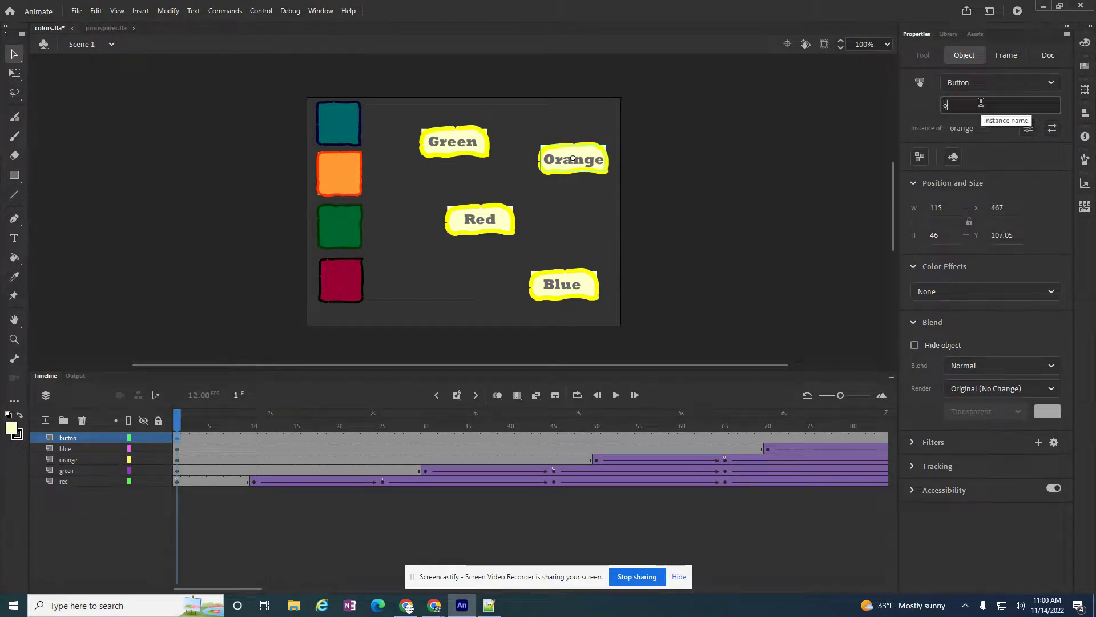
pyautogui.write('orange')
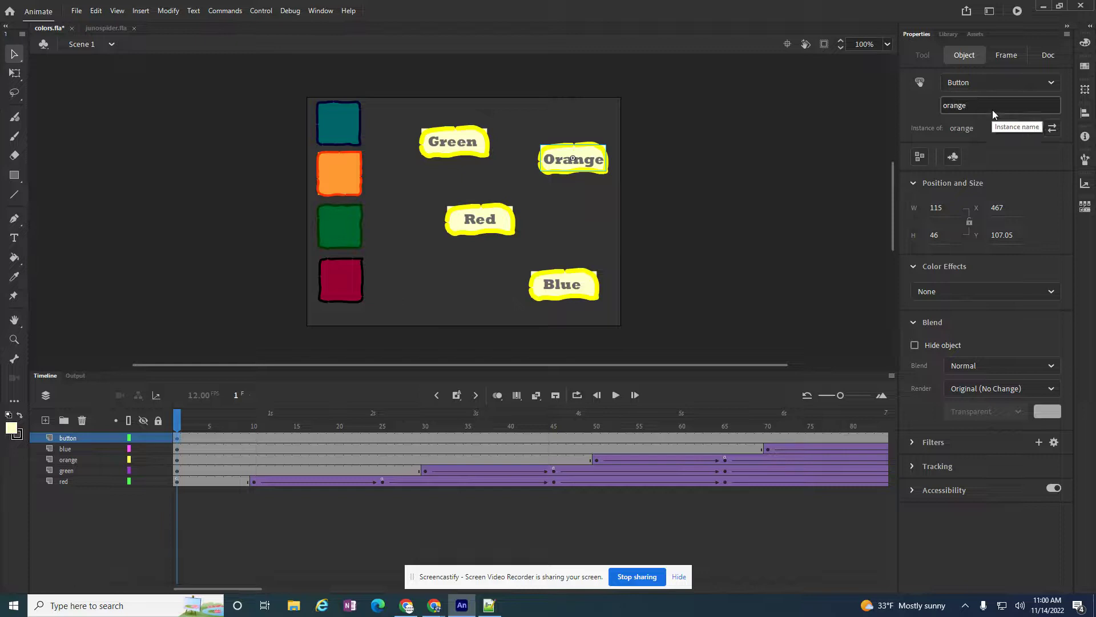
# Name the Red and Blue button instances 'red' and 'blue'
pyautogui.click(493, 221)
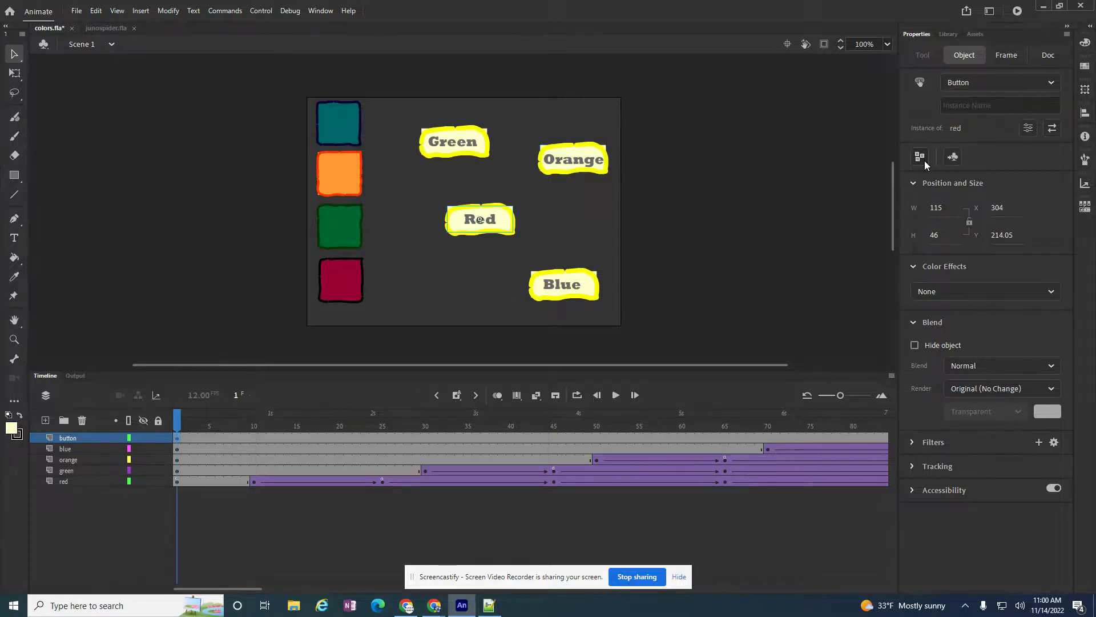
pyautogui.click(990, 111)
pyautogui.write('red')
pyautogui.click(580, 285)
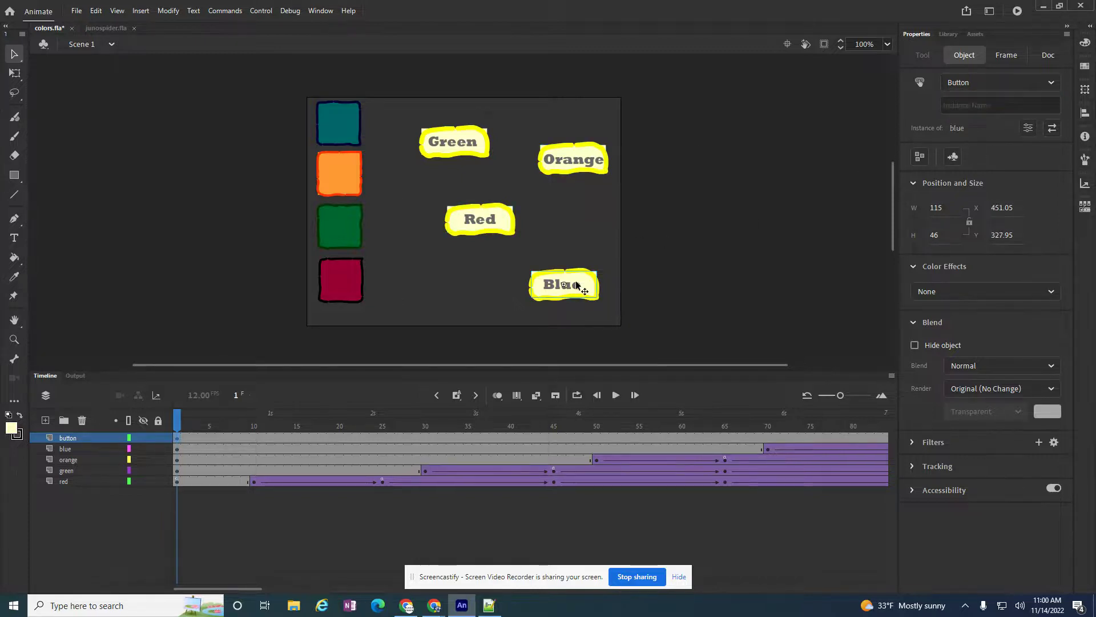
pyautogui.click(963, 108)
pyautogui.write('blue')
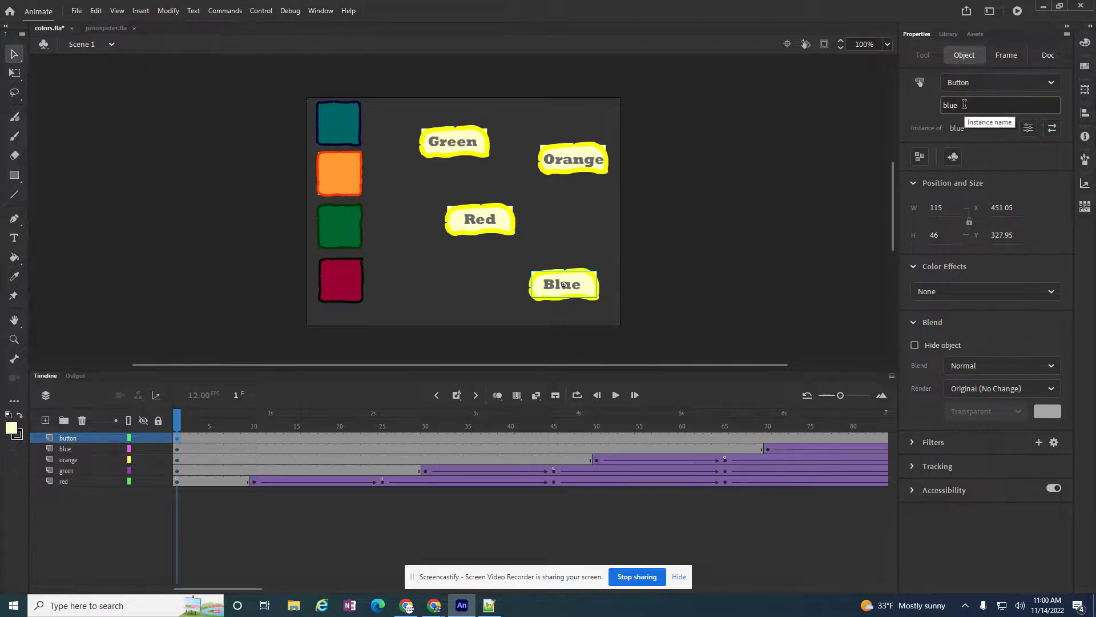
pyautogui.click(87, 116)
# Move the Green, Red and Blue buttons into a 2x2 grid: Green and Orange above, Red and Blue below
pyautogui.moveTo(451, 144); pyautogui.dragTo(486, 160)
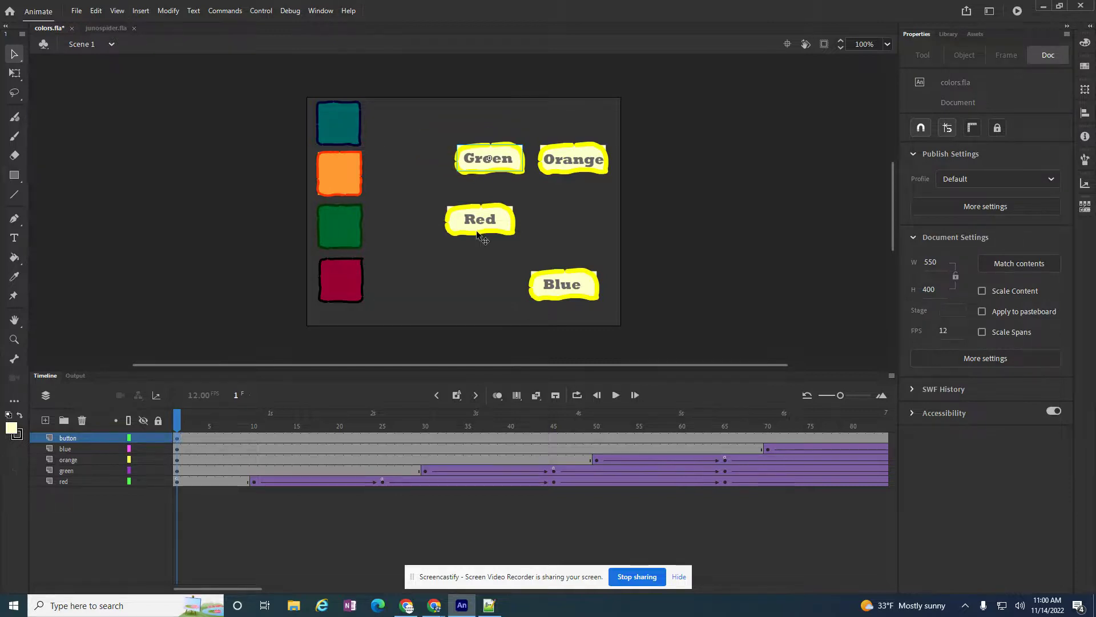
pyautogui.moveTo(477, 235); pyautogui.dragTo(490, 220)
pyautogui.moveTo(556, 286); pyautogui.dragTo(567, 206)
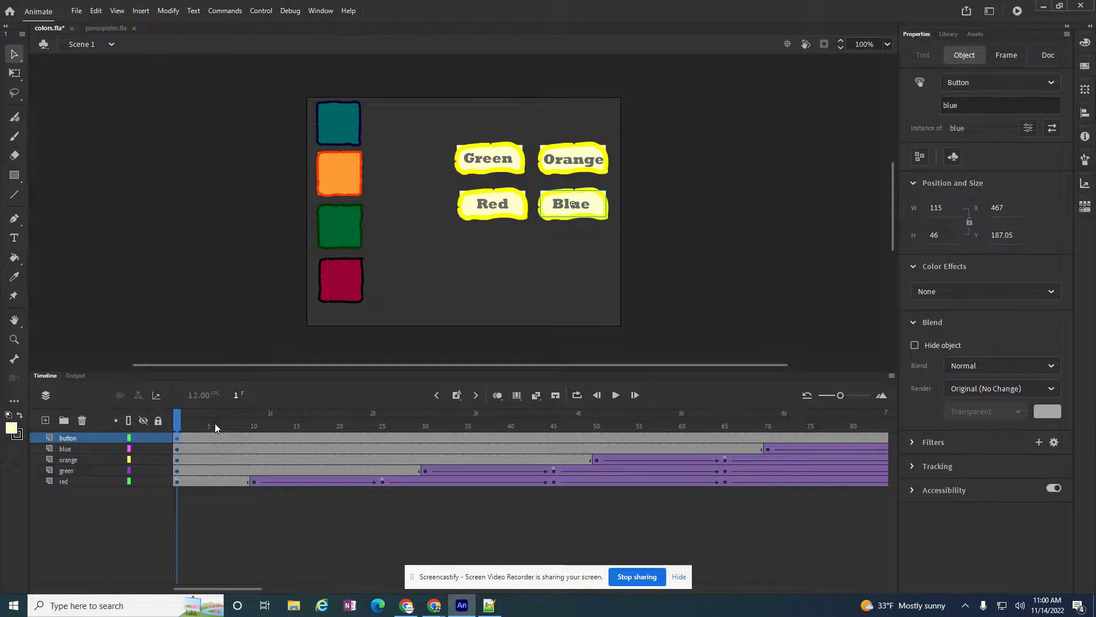
pyautogui.press('End')
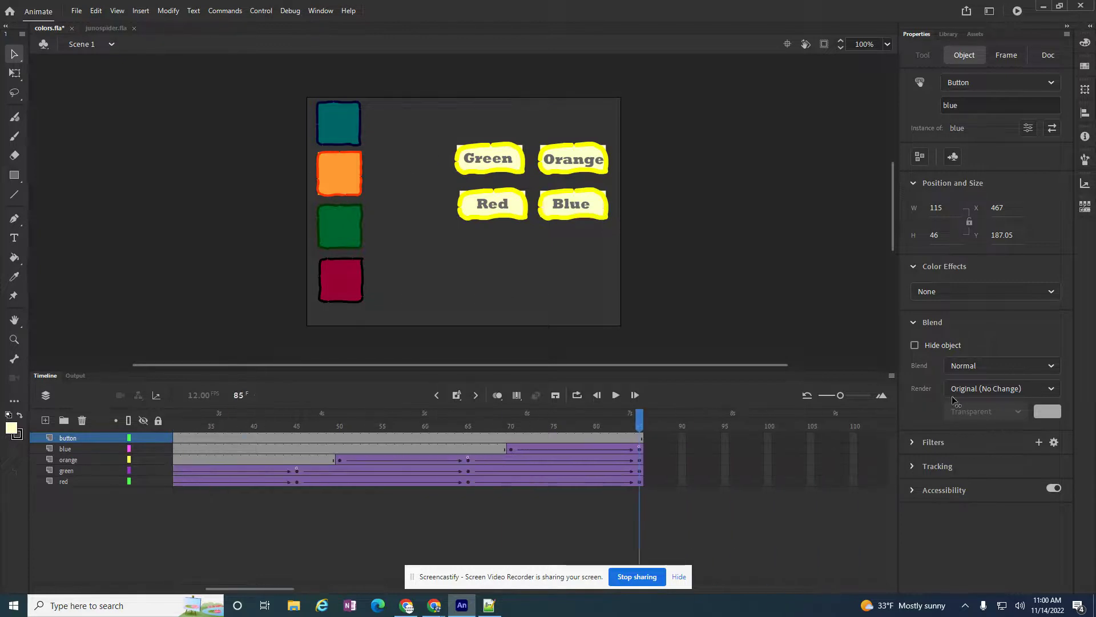
# Scrub through the animation timeline and come back to frame 1 of the button layer
pyautogui.press('Home')
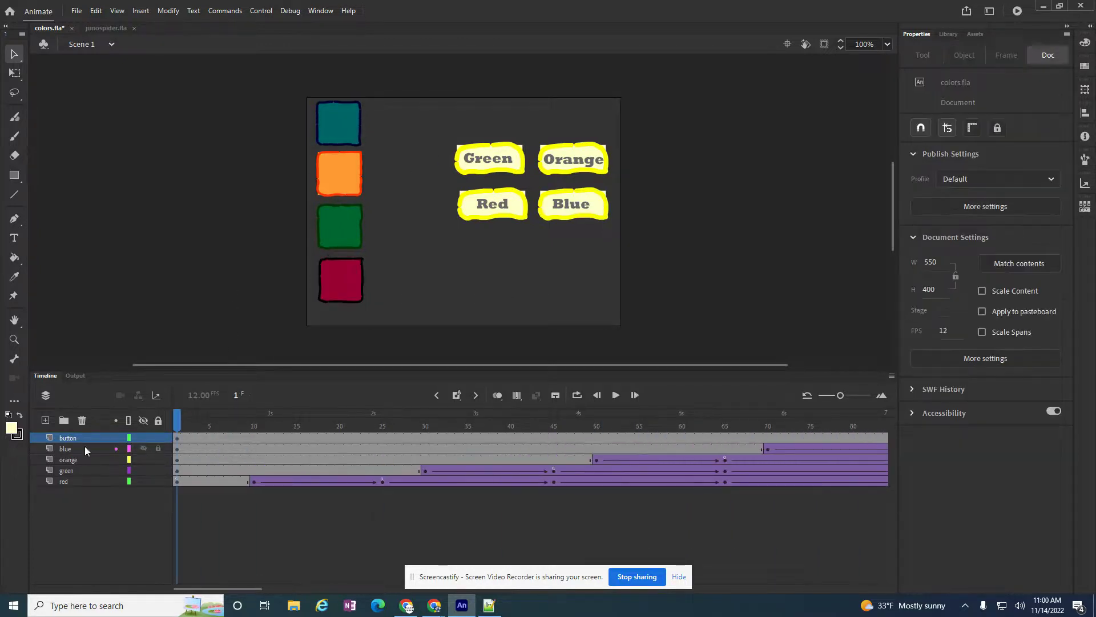
pyautogui.click(177, 438)
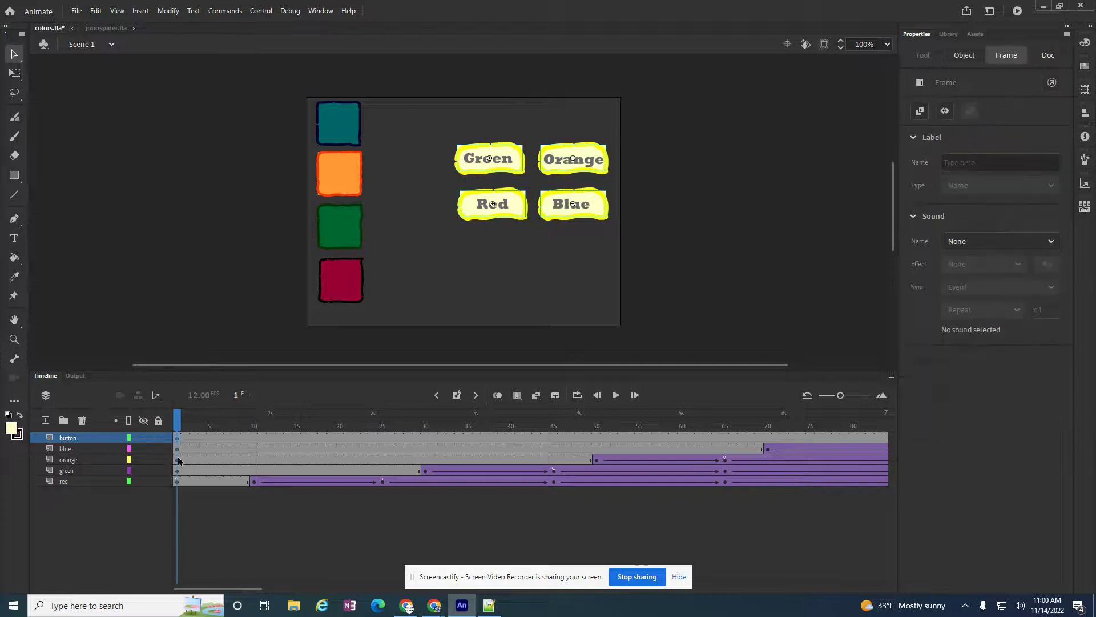
pyautogui.moveTo(179, 423)
pyautogui.mouseDown()
pyautogui.moveTo(890, 415)
pyautogui.moveTo(177, 427)
pyautogui.mouseUp()
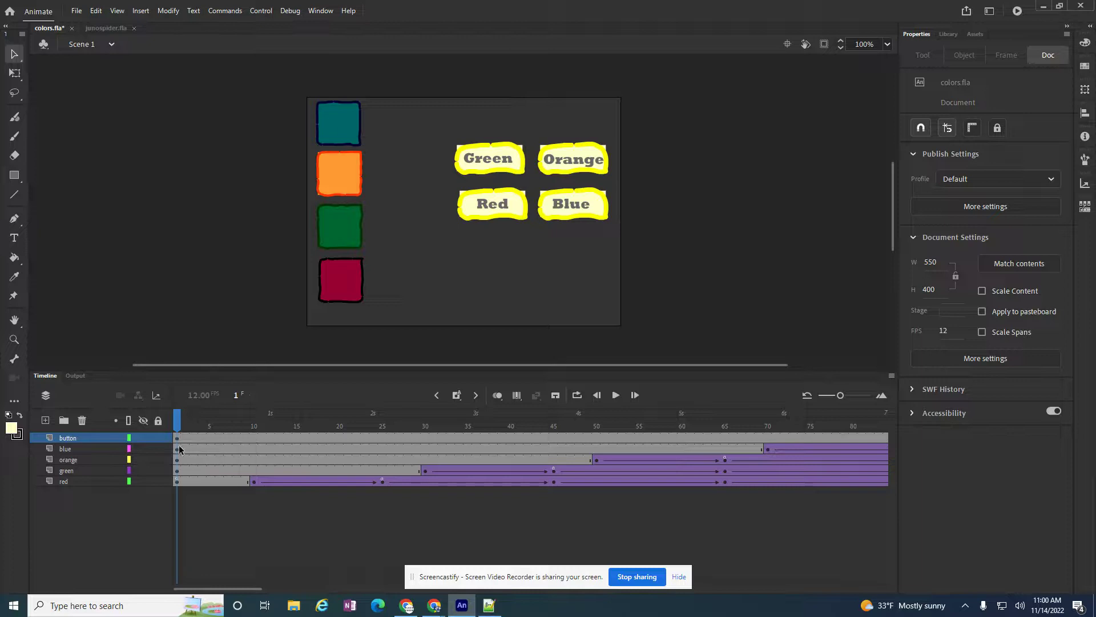
pyautogui.moveTo(701, 437)
pyautogui.mouseDown()
pyautogui.moveTo(909, 433)
pyautogui.moveTo(698, 436)
pyautogui.mouseUp()
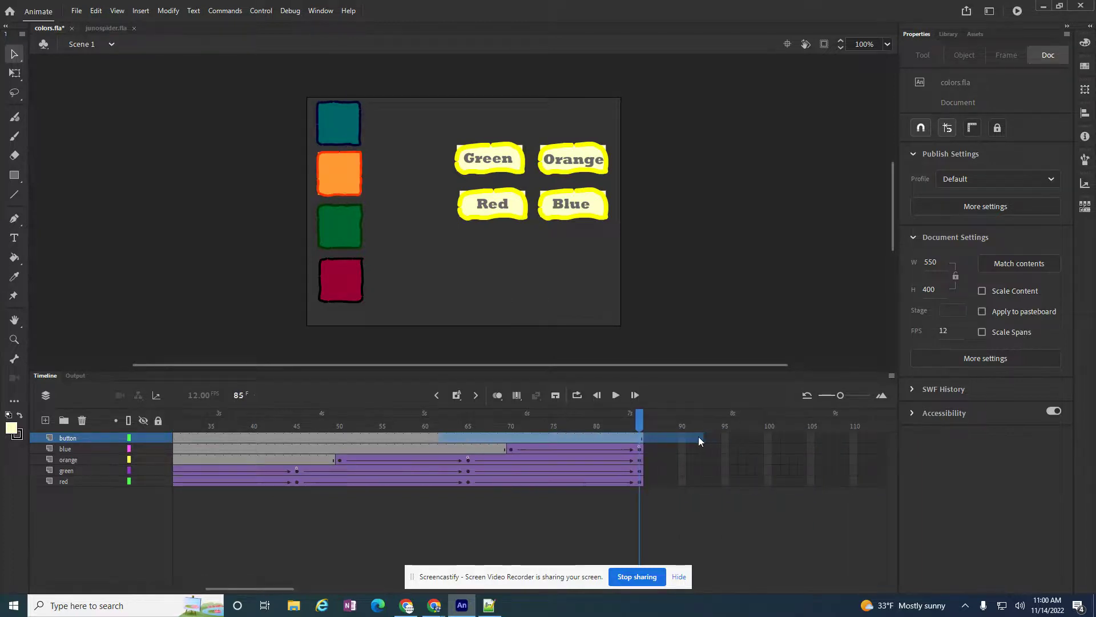
pyautogui.rightClick(507, 437)
pyautogui.click(392, 440)
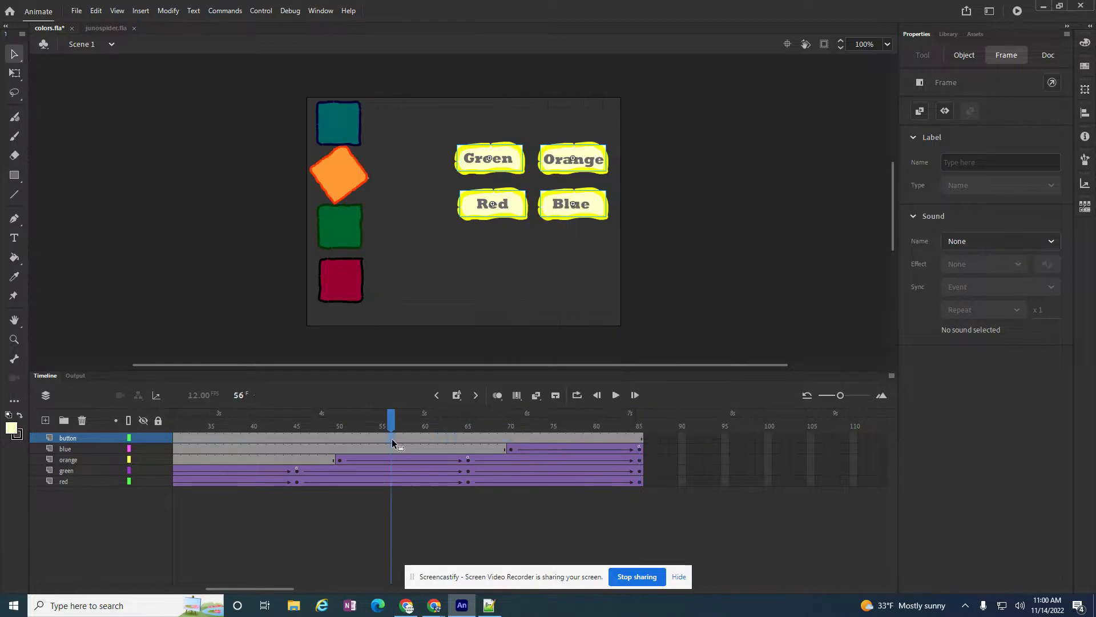
pyautogui.moveTo(386, 414); pyautogui.dragTo(179, 423)
pyautogui.click(177, 439)
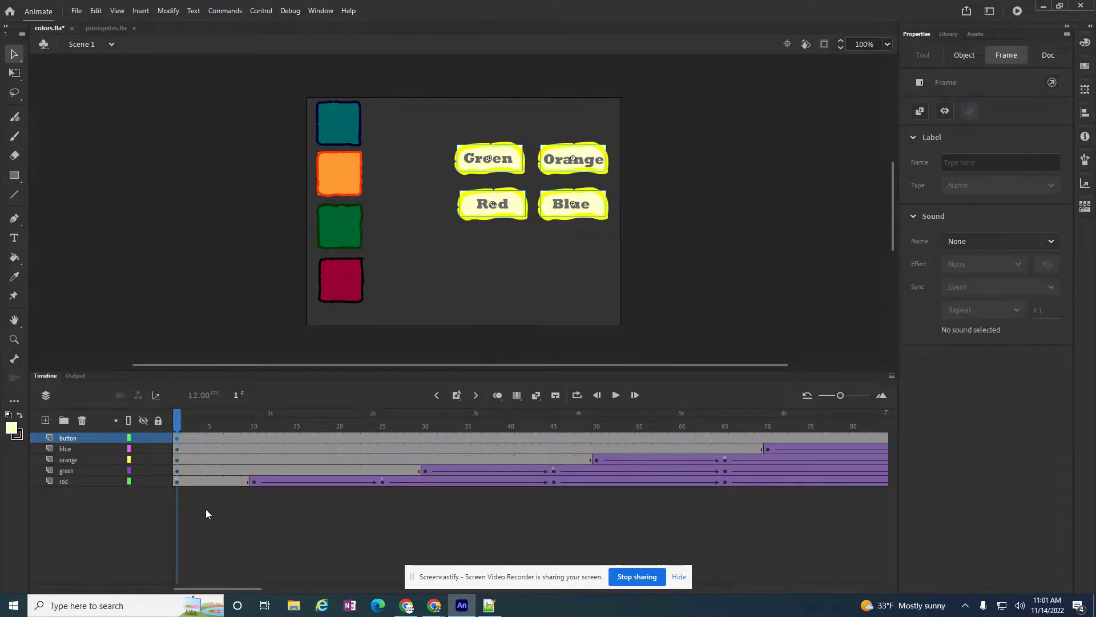
# Open the Actions panel for frame 1 and grab the five-line handler code from Notepad++
pyautogui.rightClick(178, 437)
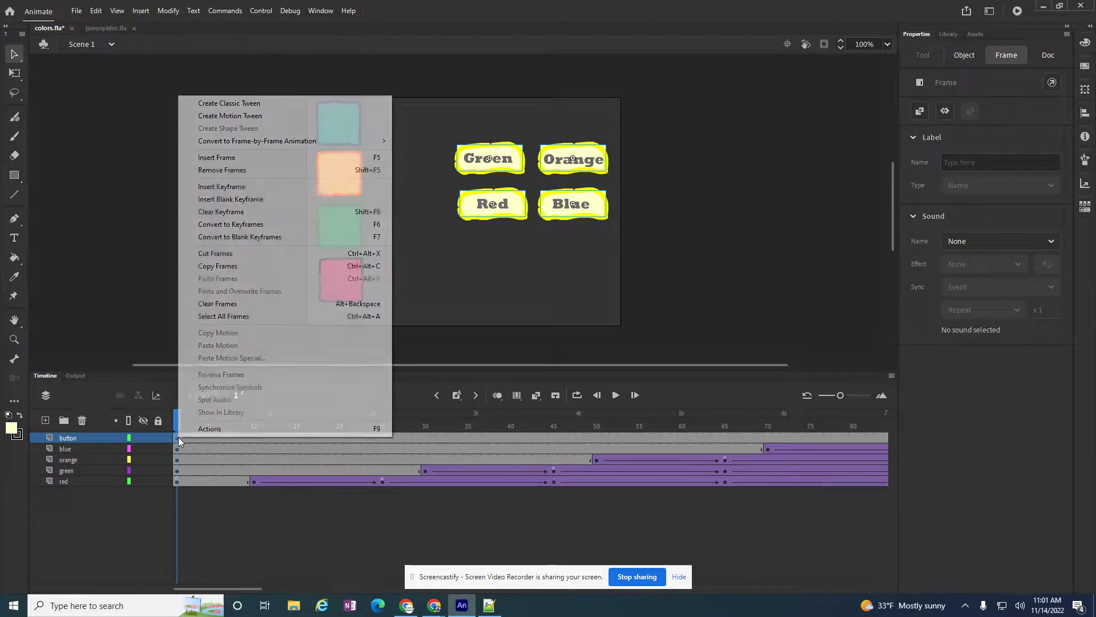
pyautogui.click(209, 430)
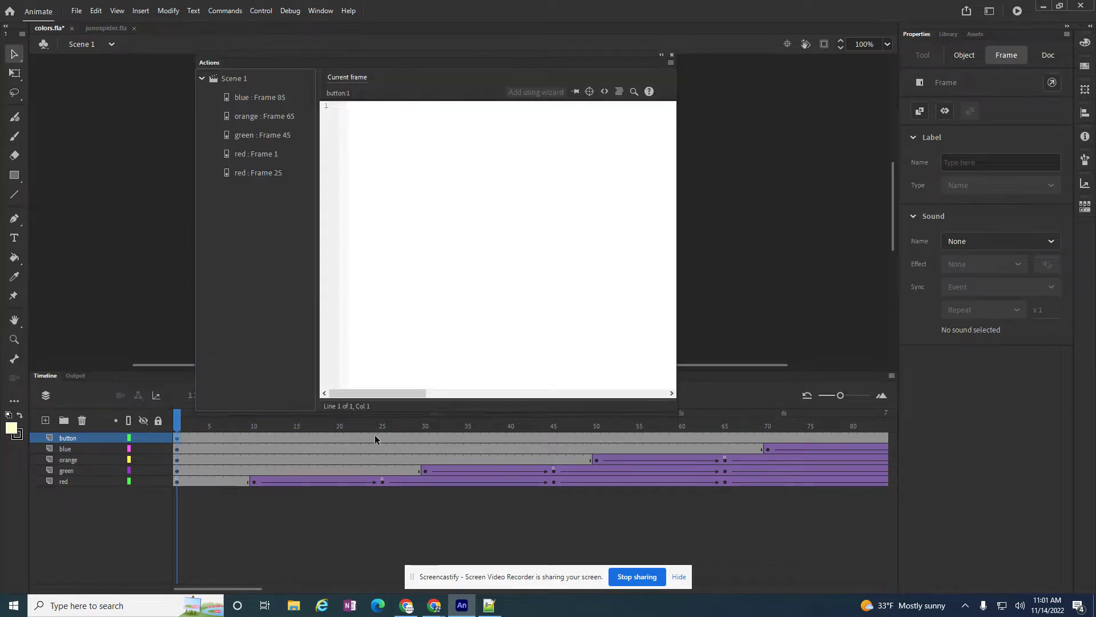
pyautogui.click(489, 604)
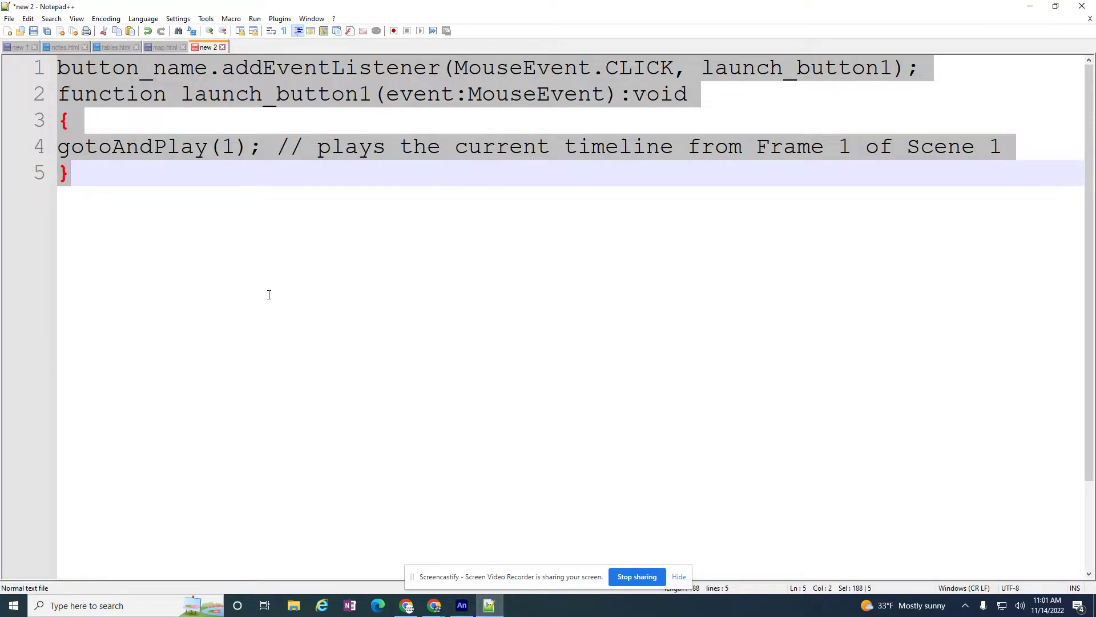
pyautogui.click(74, 203)
pyautogui.moveTo(77, 177); pyautogui.dragTo(57, 59)
pyautogui.hotkey('ctrl', 'c')
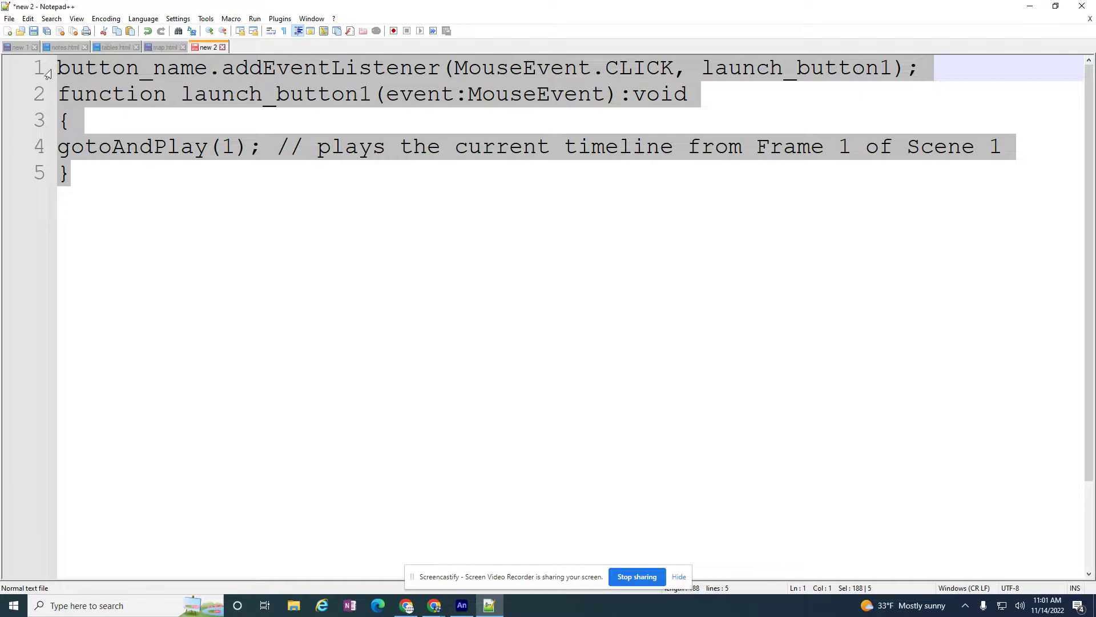
pyautogui.click(462, 605)
# Paste four copies of the click-handler code into the frame 1 script
pyautogui.hotkey('ctrl', 'v')
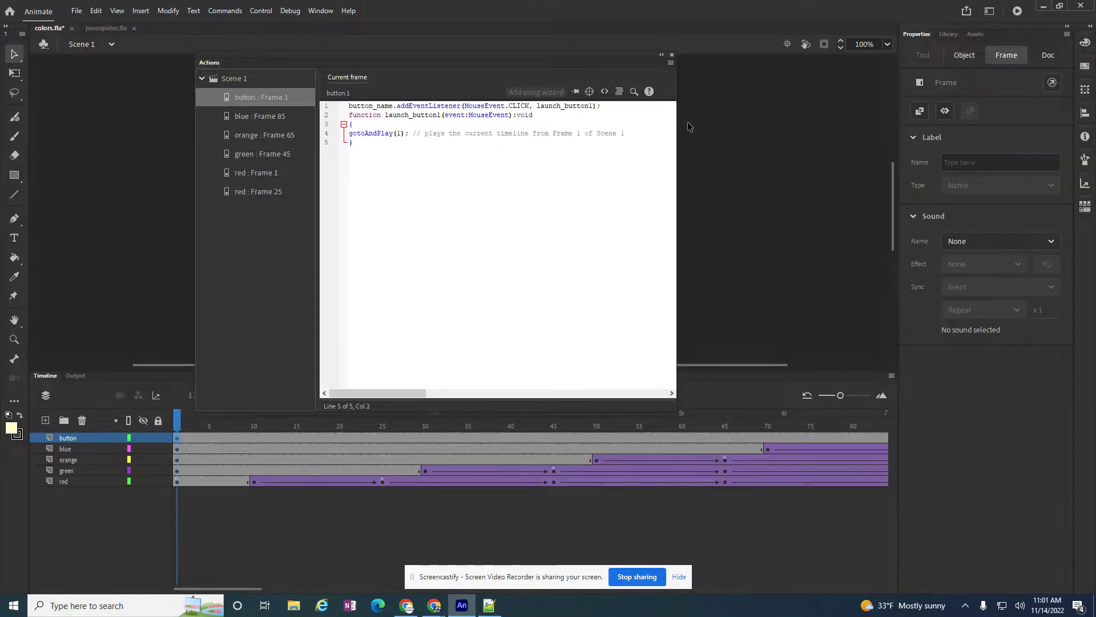
pyautogui.press('Return')
pyautogui.press('Return')
pyautogui.hotkey('ctrl', 'v')
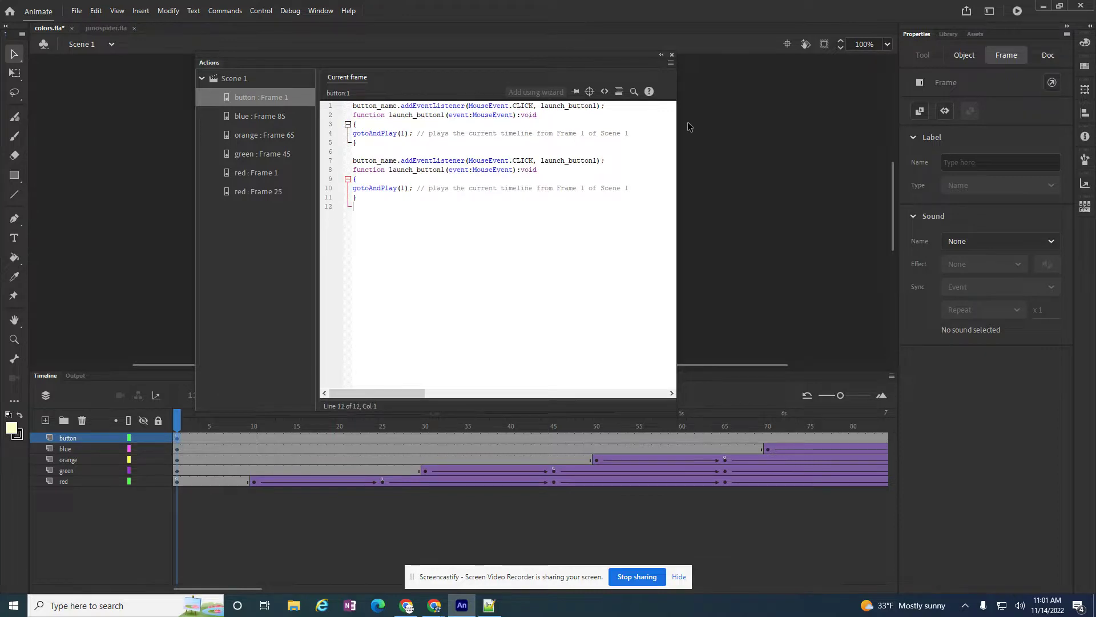
pyautogui.press('Return')
pyautogui.hotkey('ctrl', 'v')
pyautogui.press('Return')
pyautogui.press('Return')
pyautogui.hotkey('ctrl', 'v')
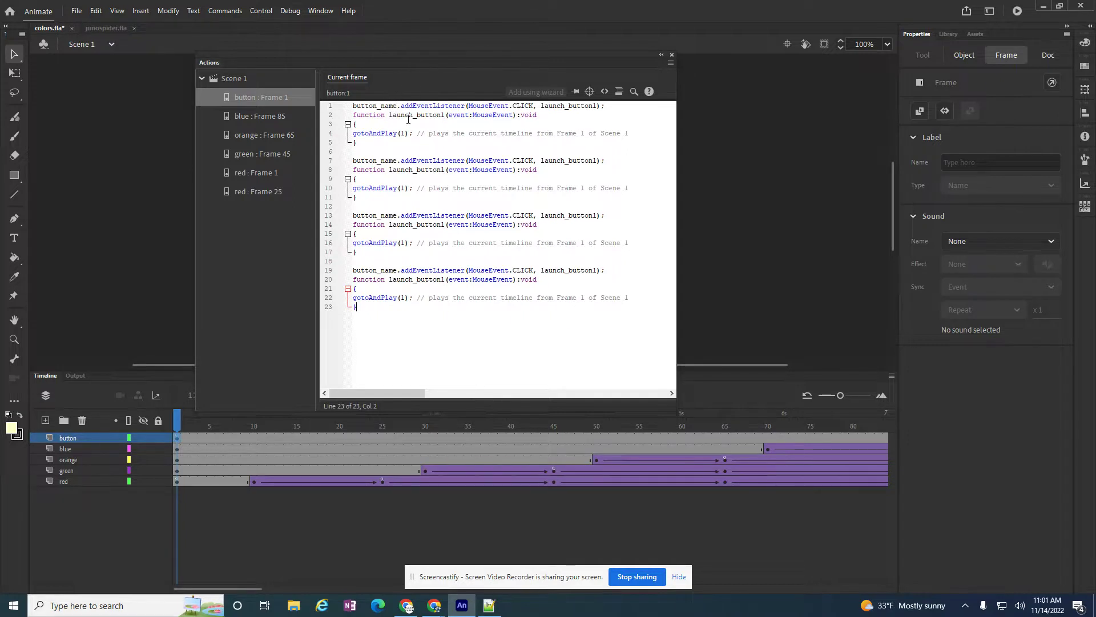
# Point the first handler at the red button and rename its function to launch_red
pyautogui.moveTo(398, 105); pyautogui.dragTo(353, 105)
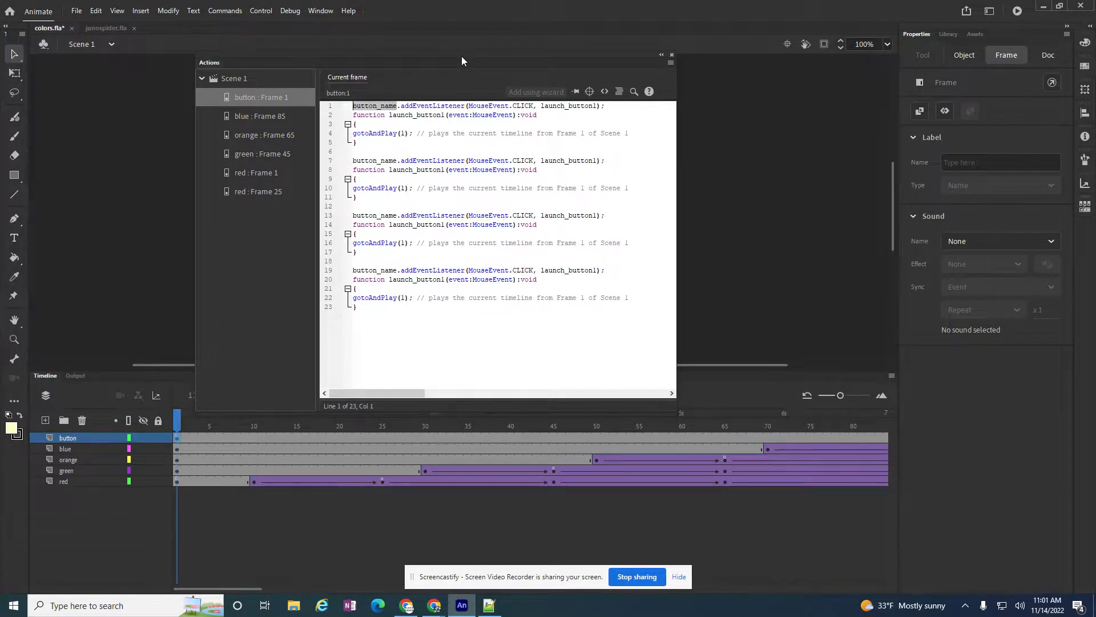
pyautogui.moveTo(461, 57); pyautogui.dragTo(732, 74)
pyautogui.write('red')
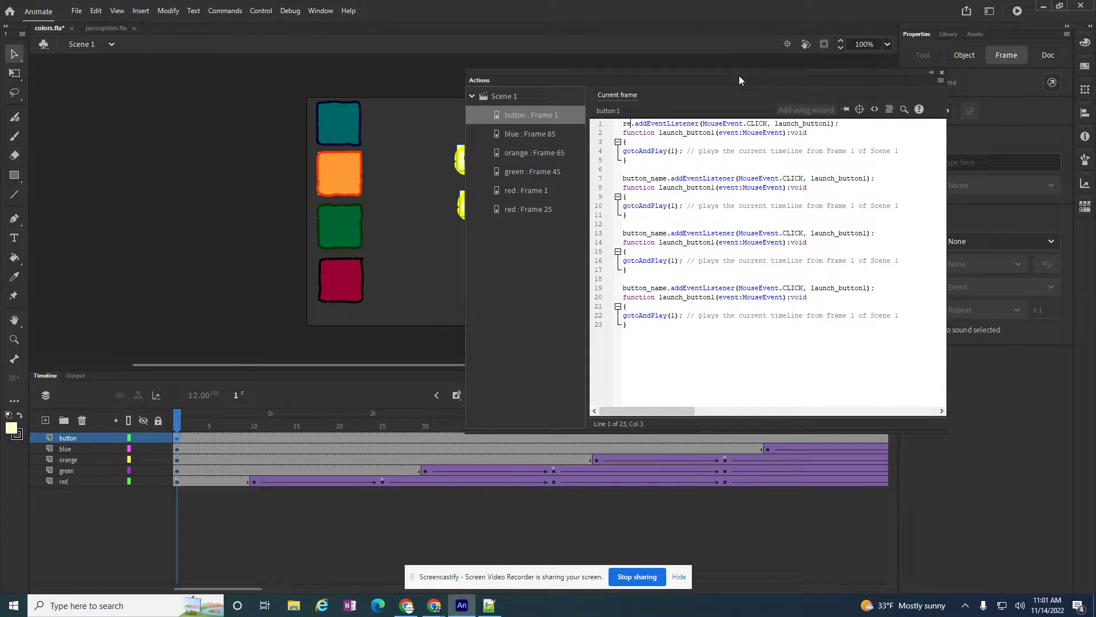
pyautogui.moveTo(835, 124); pyautogui.dragTo(813, 127)
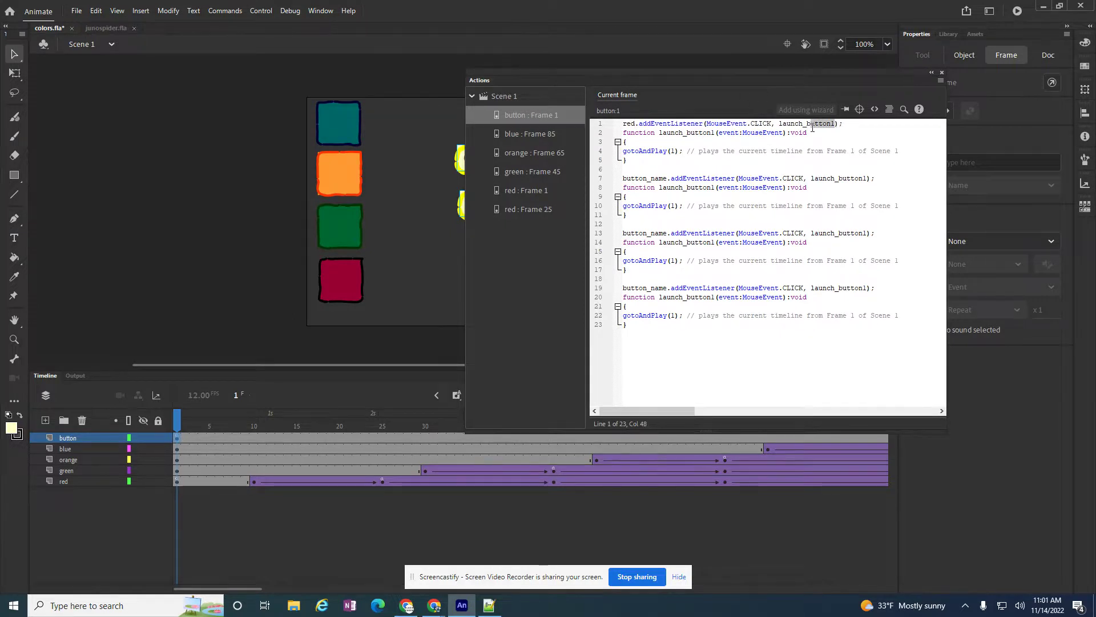
pyautogui.write('red')
pyautogui.moveTo(714, 133); pyautogui.dragTo(687, 133)
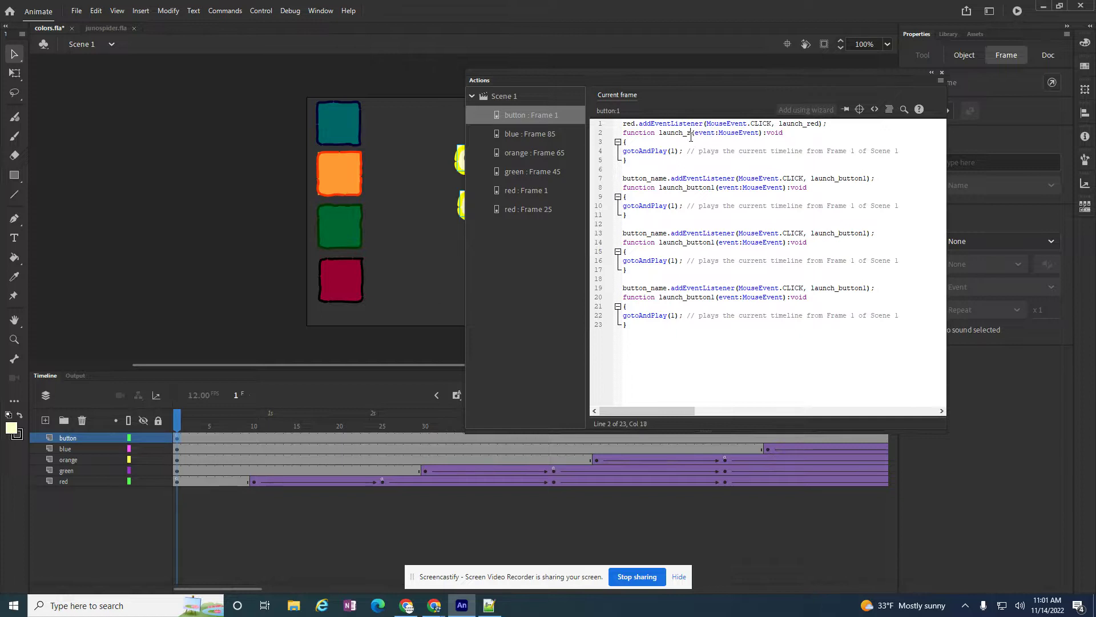
pyautogui.write('red')
# Change the first handler's gotoAndPlay(1) to gotoAndPlay(10)
pyautogui.click(815, 123)
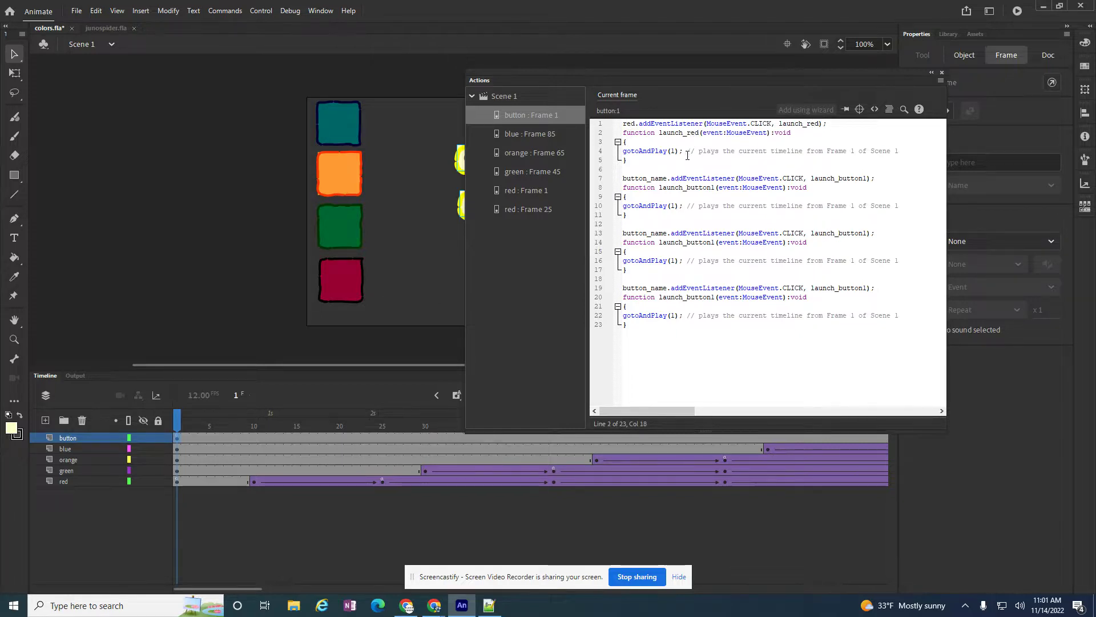
pyautogui.write('0')
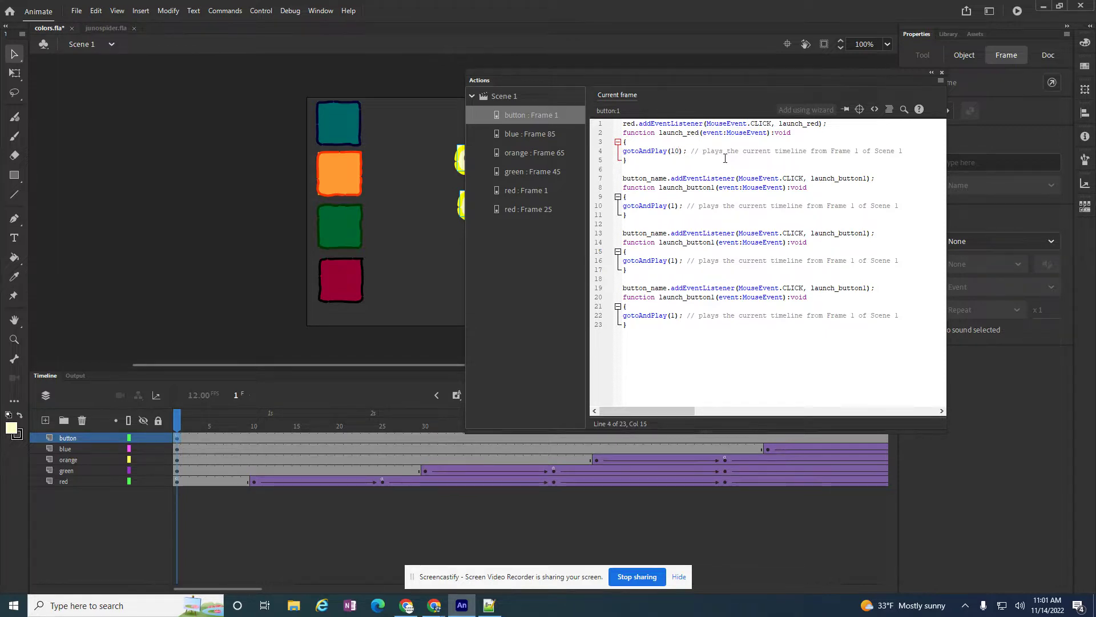
pyautogui.click(672, 206)
# Change gotoAndPlay on lines 10, 16 and 22 to frames 30, 50 and 70
pyautogui.press('Delete')
pyautogui.write('30')
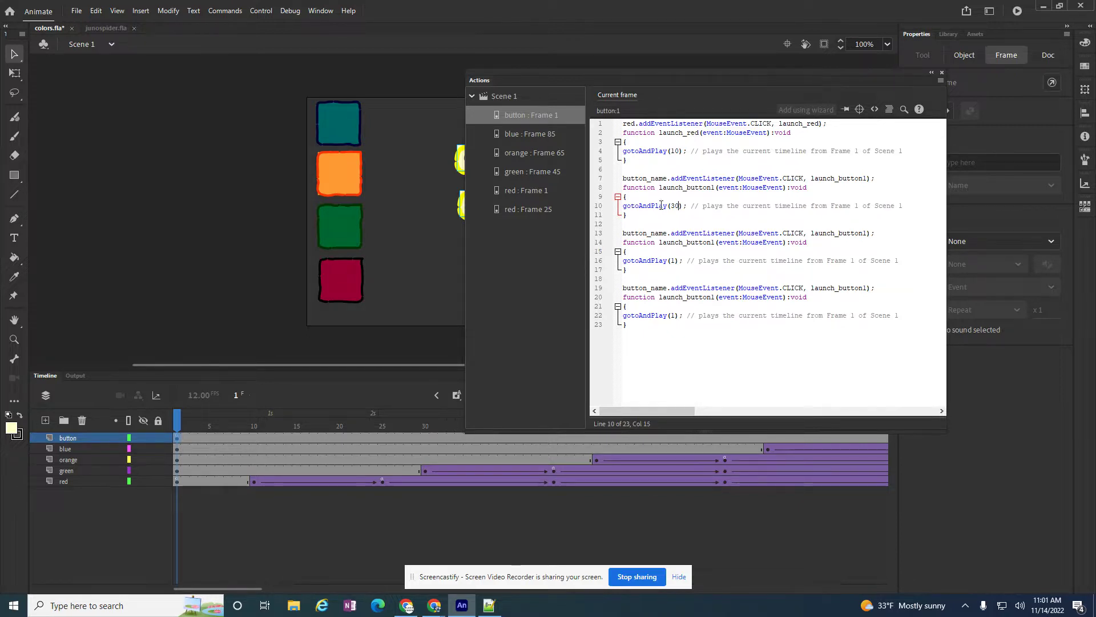
pyautogui.click(672, 261)
pyautogui.write('50')
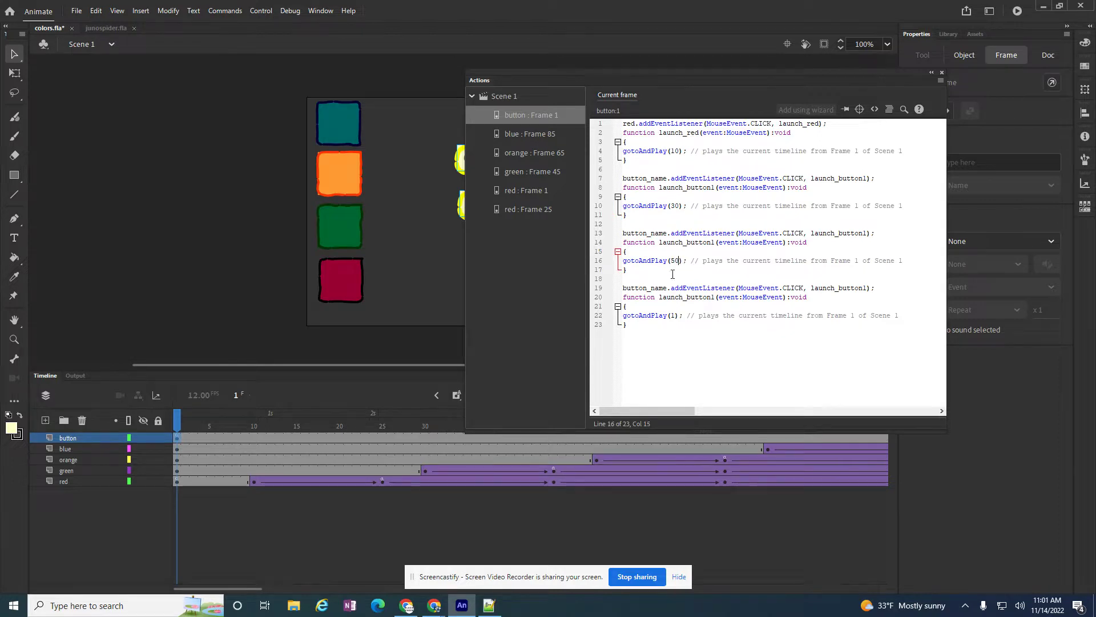
pyautogui.doubleClick(674, 316)
pyautogui.write('70')
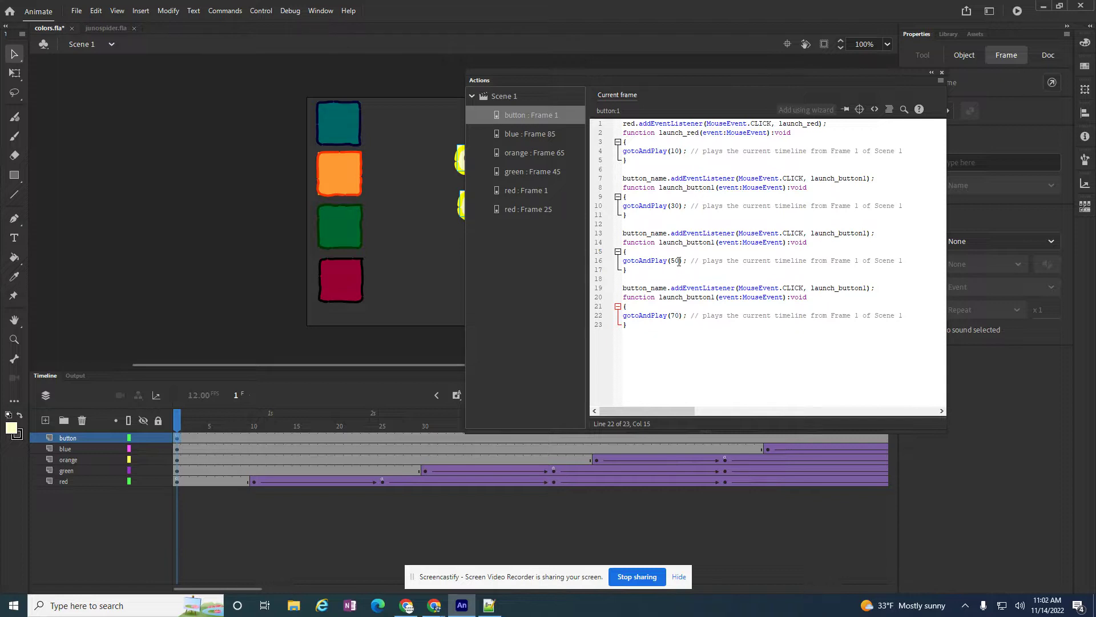
# Check the edited gotoAndPlay frame numbers on lines 4 through 22
pyautogui.click(678, 261)
pyautogui.click(674, 206)
pyautogui.click(676, 151)
pyautogui.click(677, 207)
pyautogui.click(676, 261)
pyautogui.click(672, 318)
# Set the second handler to listen to green with function launch_green
pyautogui.moveTo(667, 179); pyautogui.dragTo(623, 179)
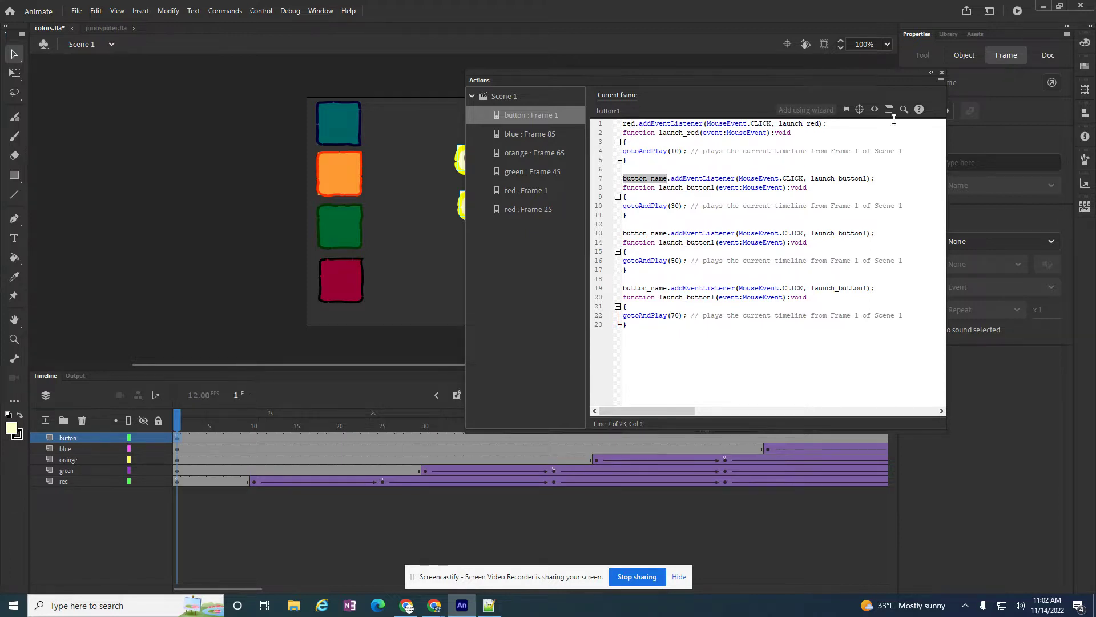
pyautogui.write('green')
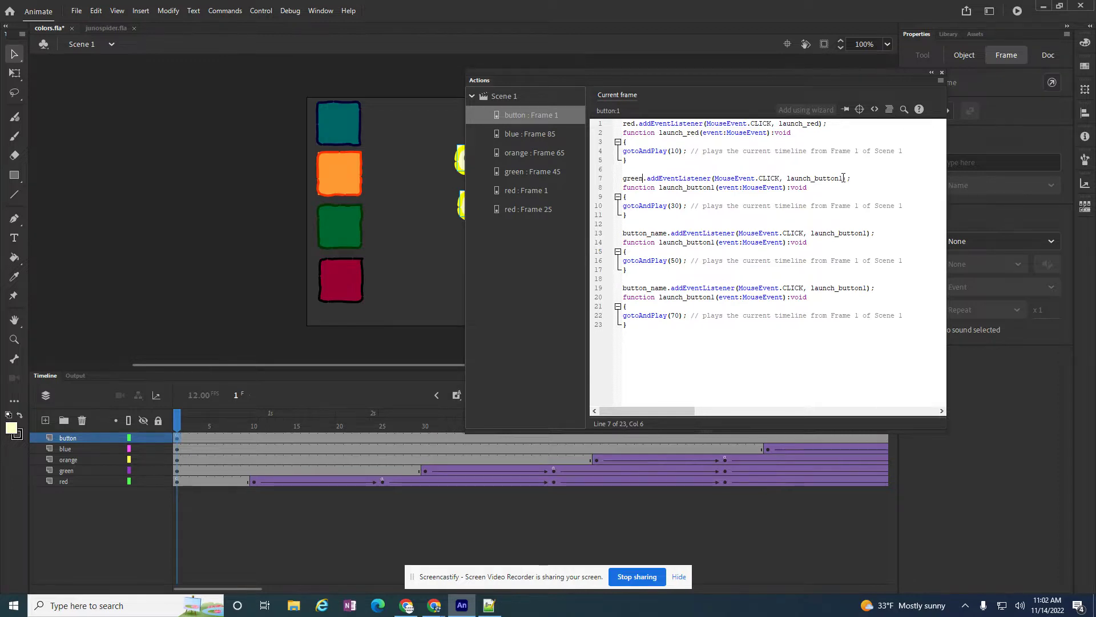
pyautogui.moveTo(844, 178); pyautogui.dragTo(816, 177)
pyautogui.write('green')
pyautogui.moveTo(715, 188); pyautogui.dragTo(687, 188)
pyautogui.write('gree')
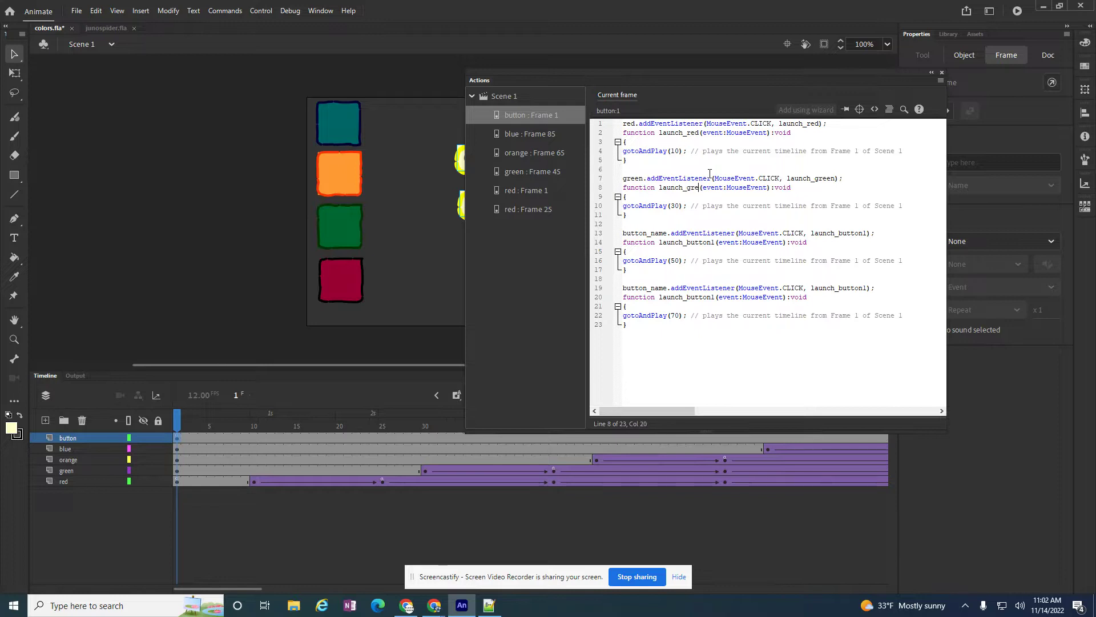
pyautogui.write('n')
# Set the third handler to listen to orange with function launch_orange
pyautogui.moveTo(665, 232); pyautogui.dragTo(627, 234)
pyautogui.press('BackSpace')
pyautogui.press('BackSpace')
pyautogui.write('orange')
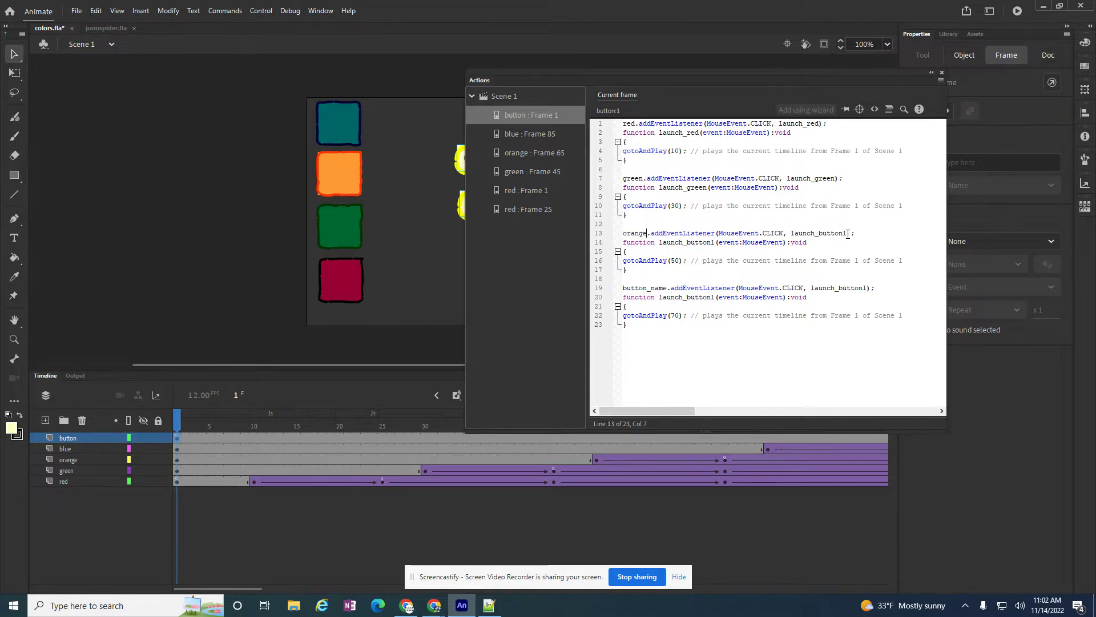
pyautogui.moveTo(847, 234); pyautogui.dragTo(819, 234)
pyautogui.write('orange')
pyautogui.moveTo(714, 242); pyautogui.dragTo(686, 242)
pyautogui.write('orange')
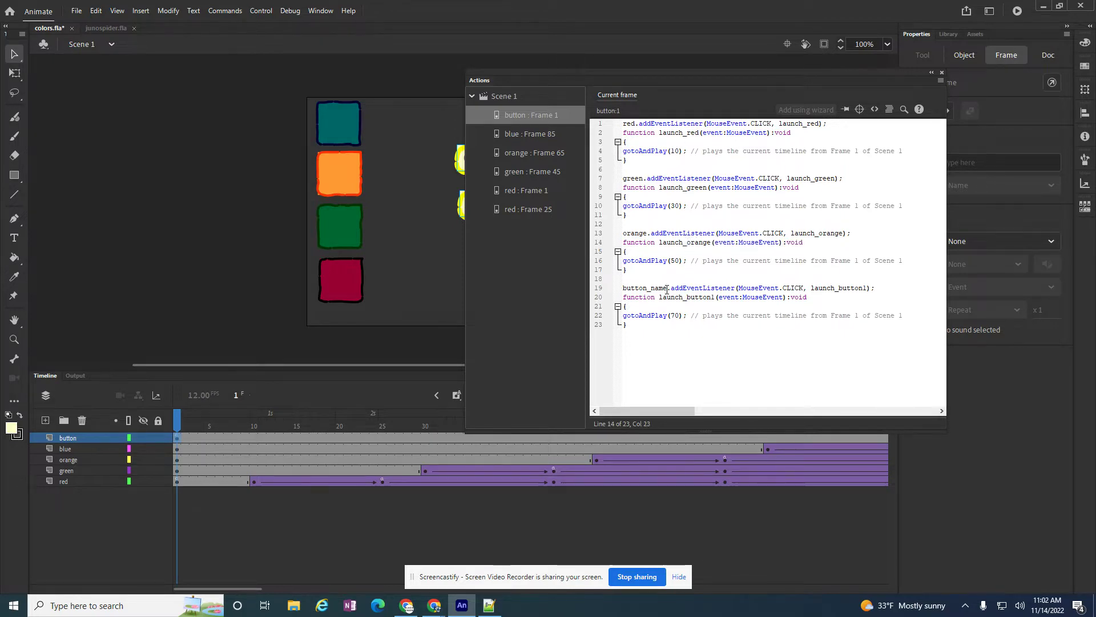
# Set the fourth handler to listen to blue with function launch_blue, then close the editor
pyautogui.moveTo(667, 289); pyautogui.dragTo(623, 290)
pyautogui.write('blue')
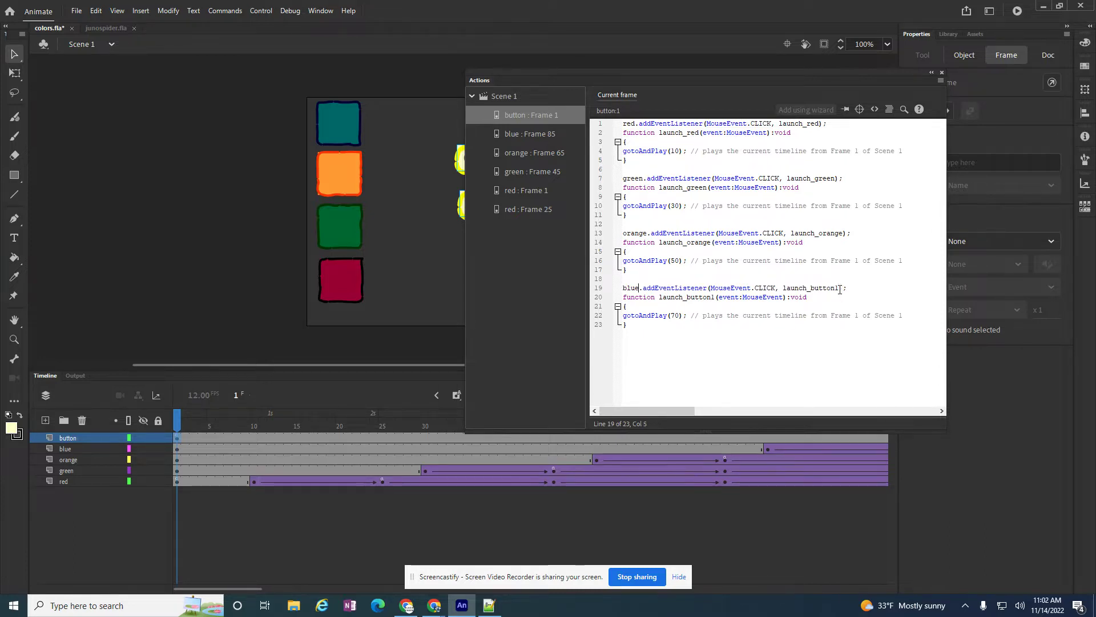
pyautogui.moveTo(840, 290); pyautogui.dragTo(817, 288)
pyautogui.write('lue')
pyautogui.moveTo(715, 297); pyautogui.dragTo(692, 299)
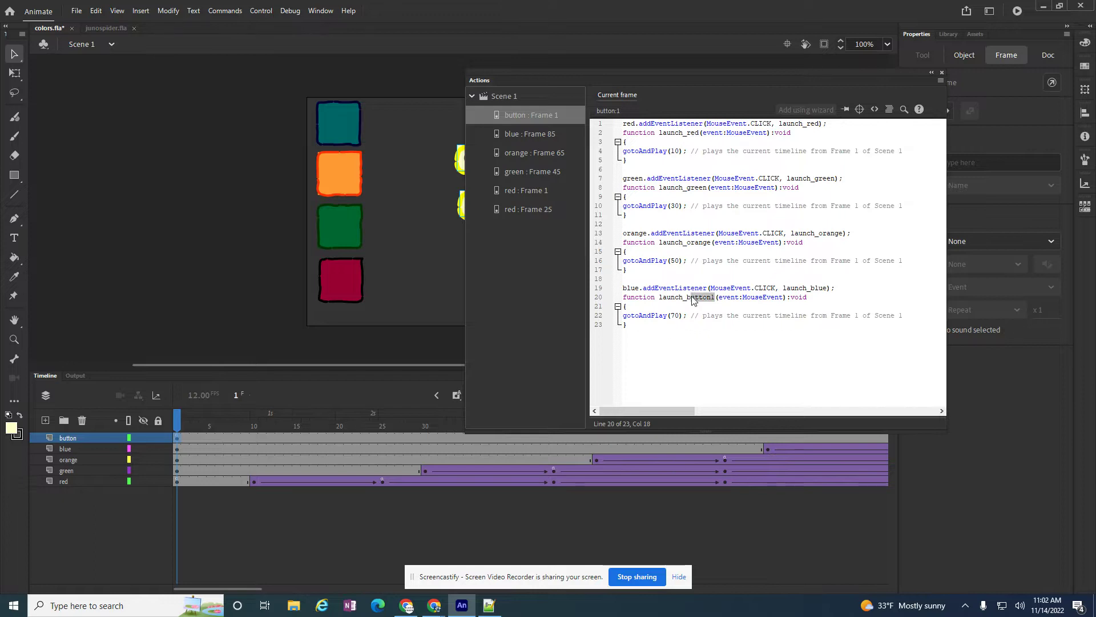
pyautogui.write('lue')
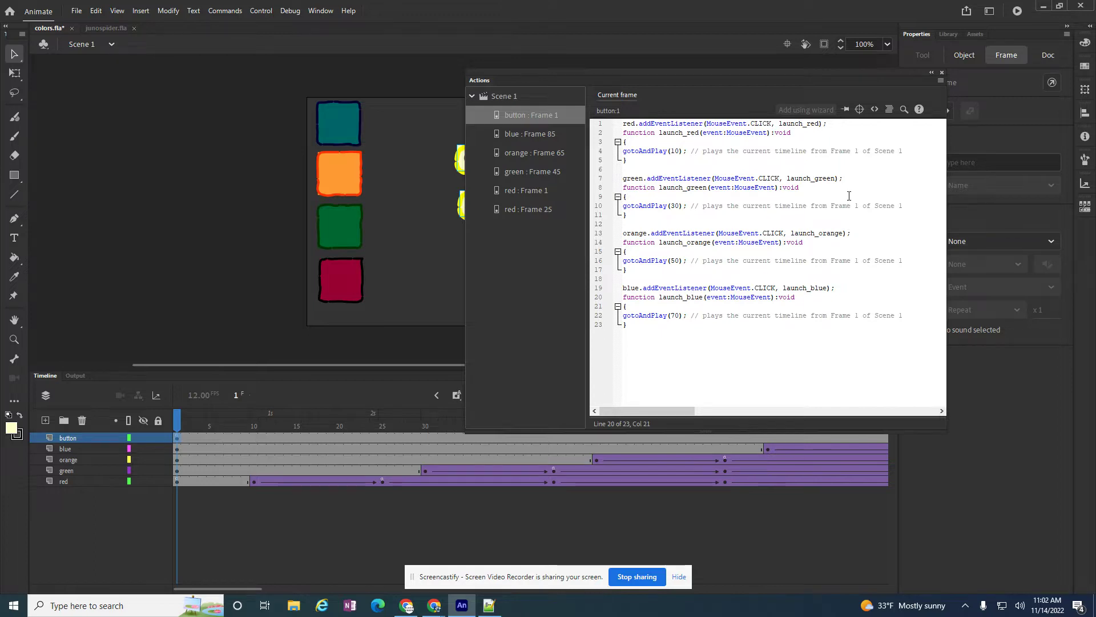
pyautogui.click(942, 72)
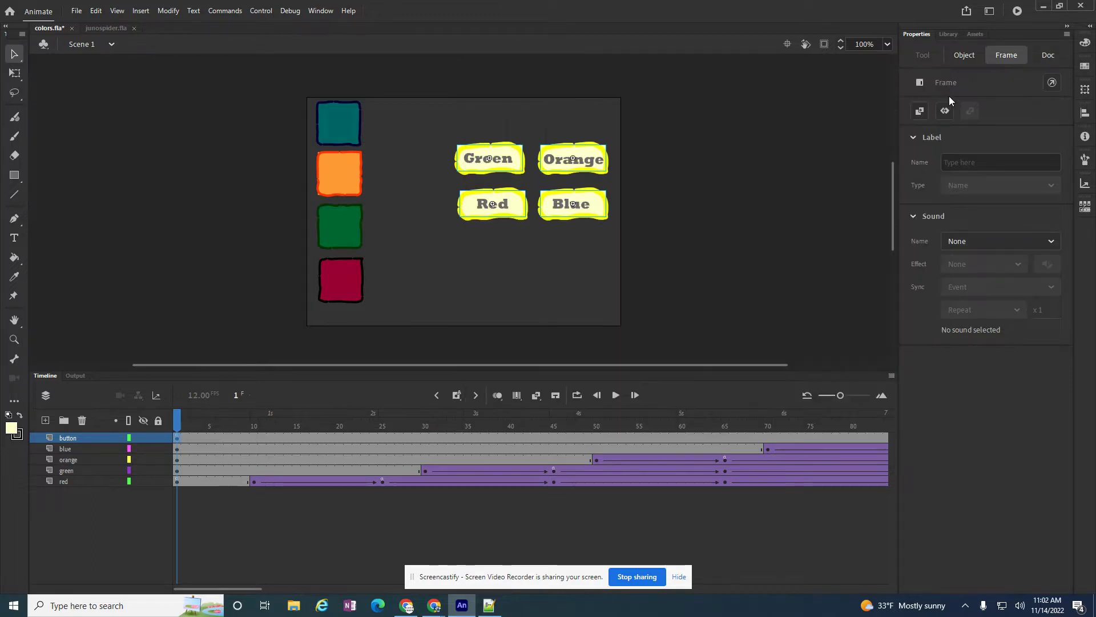
pyautogui.rightClick(177, 438)
pyautogui.click(191, 433)
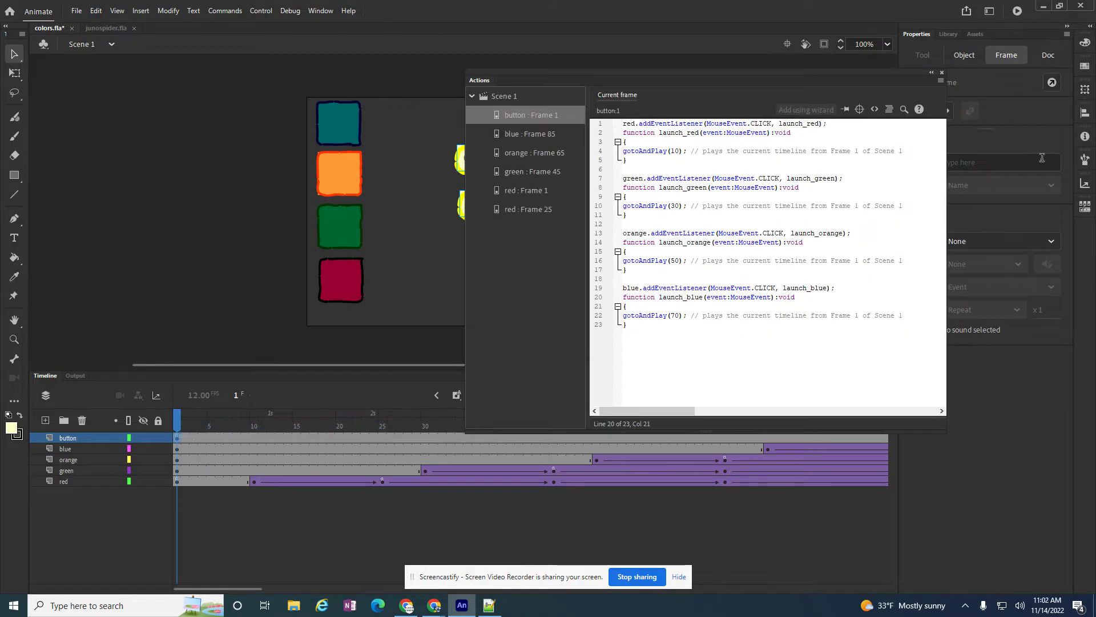
pyautogui.click(943, 72)
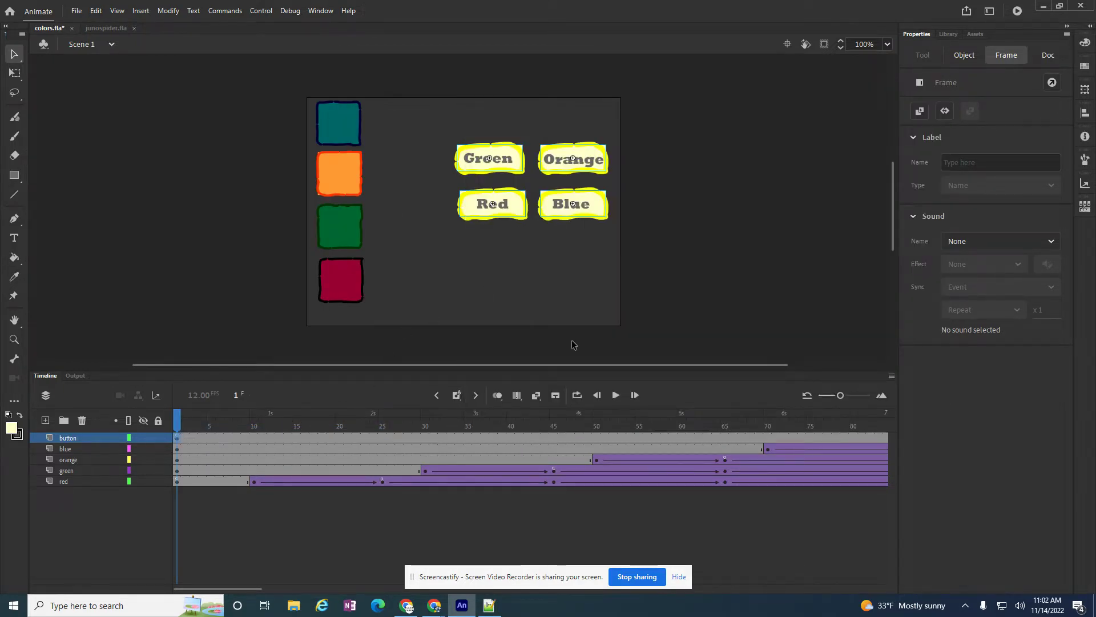
pyautogui.scroll(-3, 573, 344)
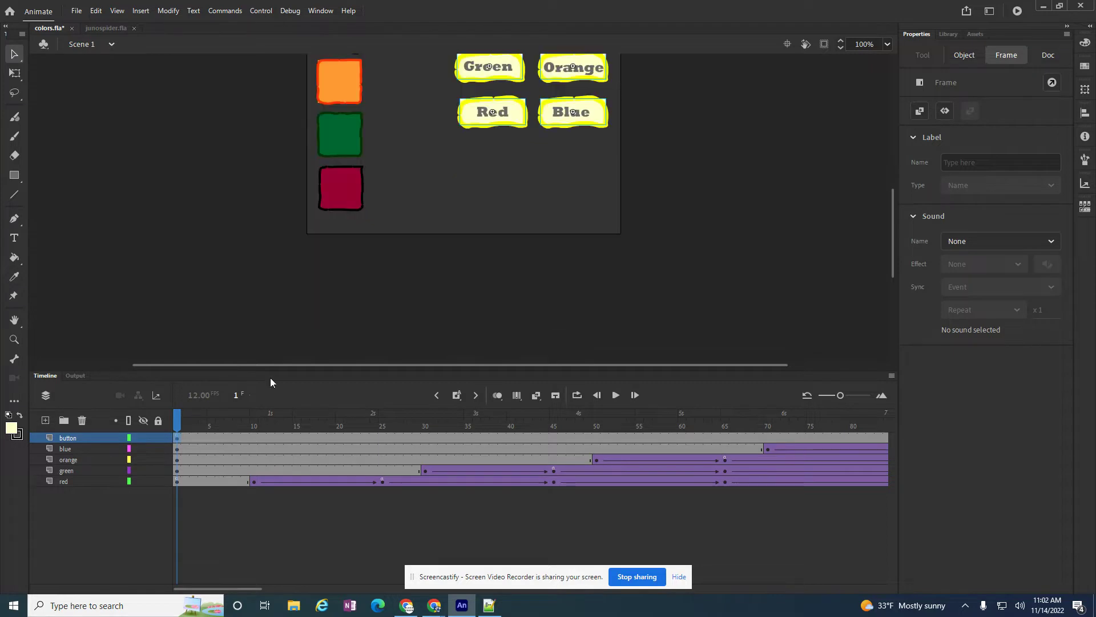
pyautogui.rightClick(176, 437)
pyautogui.click(212, 424)
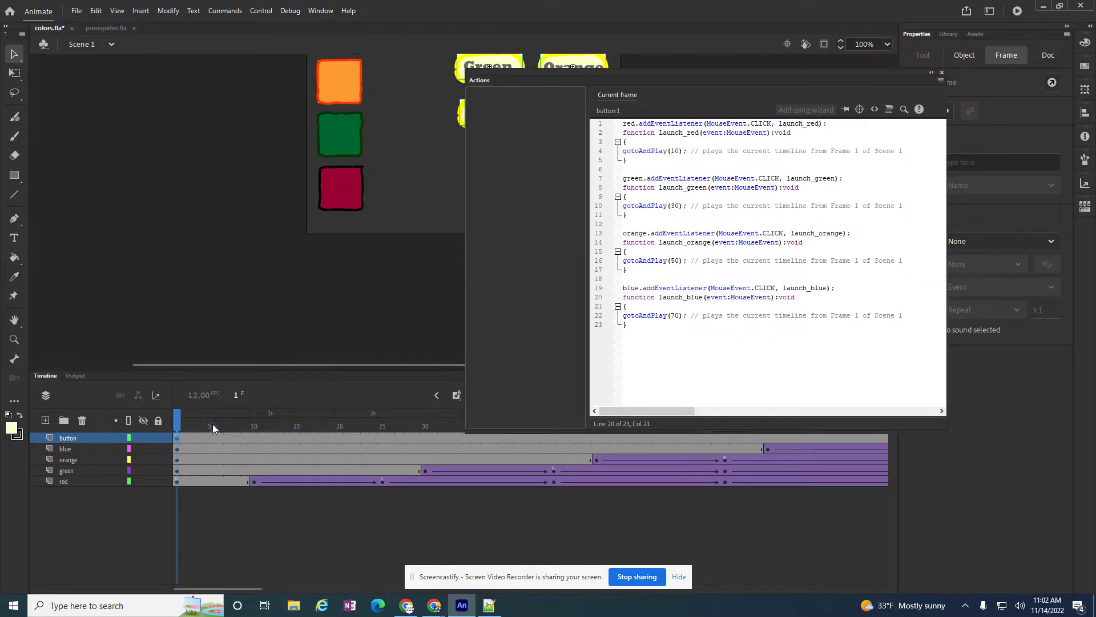
pyautogui.click(942, 72)
pyautogui.click(724, 222)
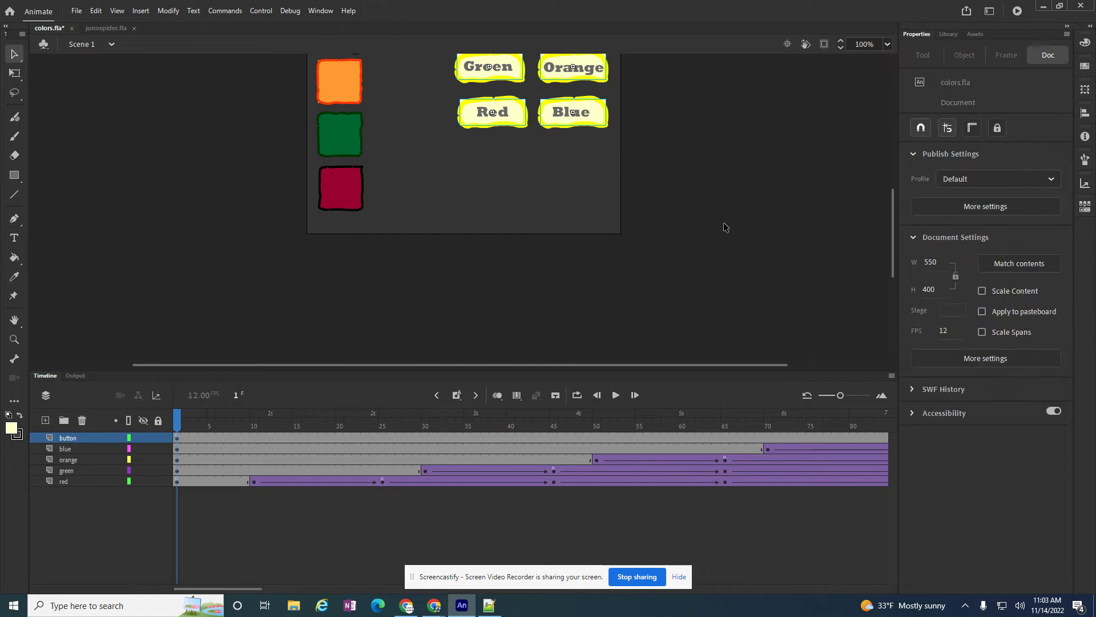
pyautogui.scroll(3, 731, 239)
pyautogui.hotkey('ctrl', 'Return')
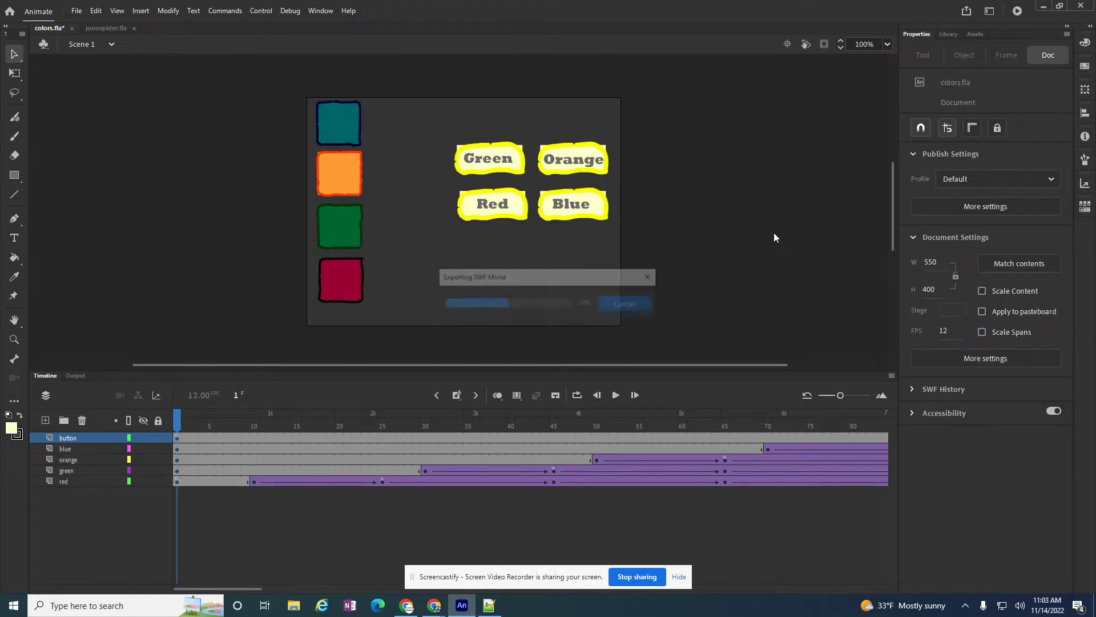
pyautogui.click(416, 236)
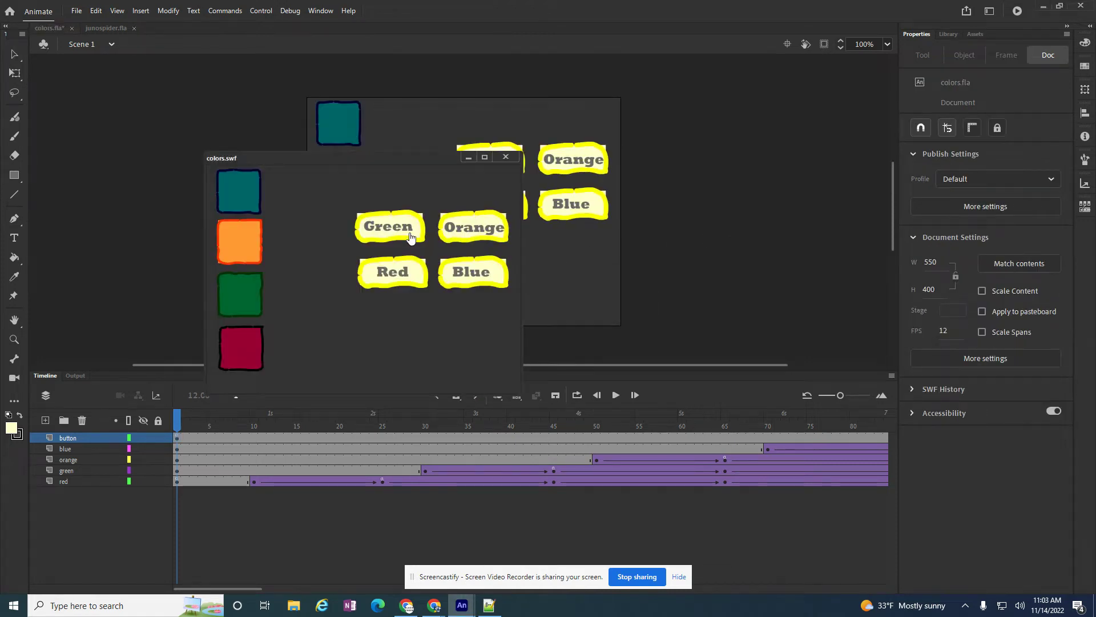
pyautogui.click(430, 289)
pyautogui.click(463, 276)
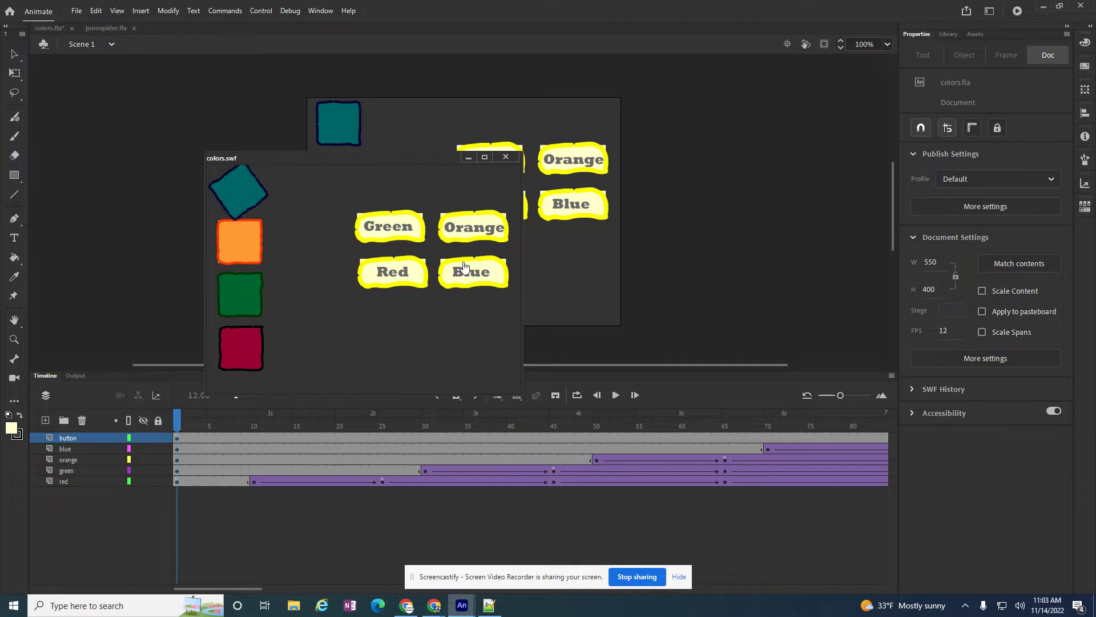
pyautogui.click(471, 237)
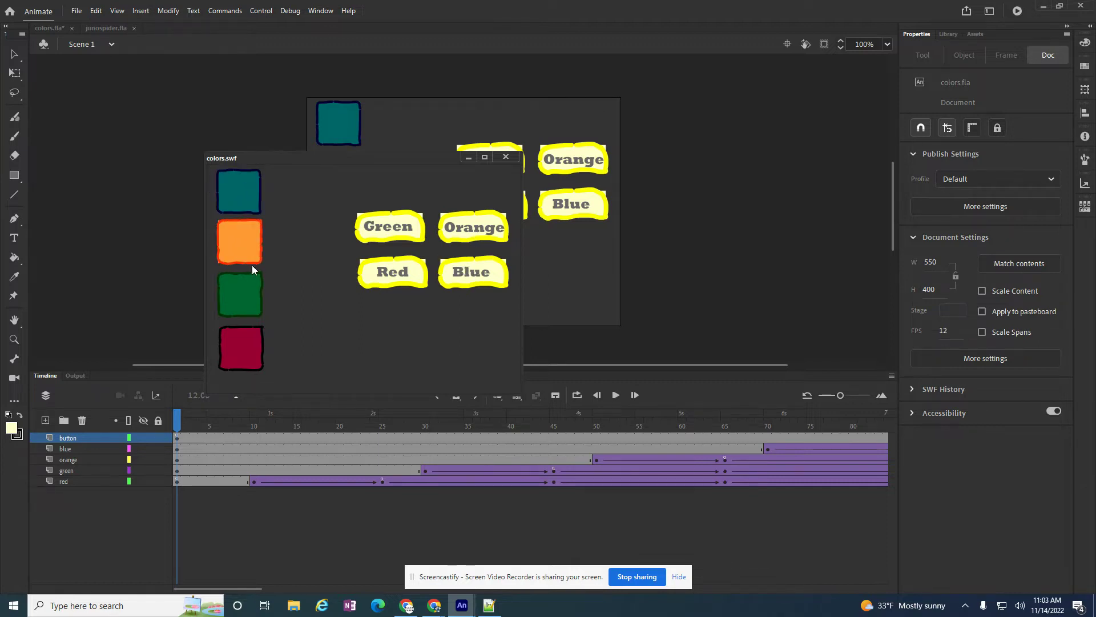
pyautogui.click(388, 273)
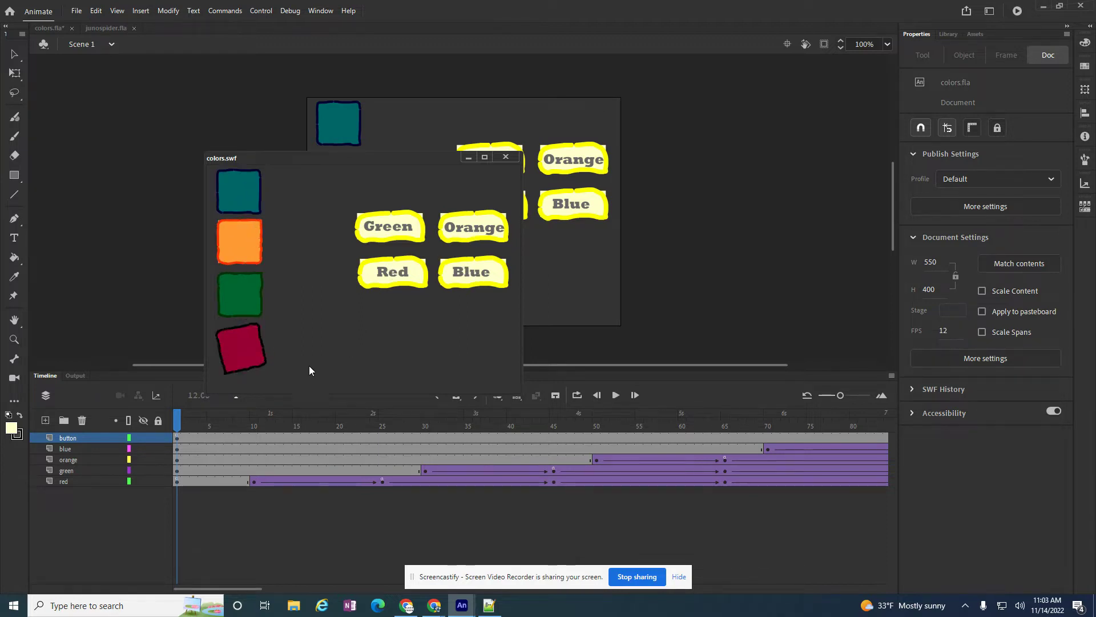
pyautogui.click(506, 157)
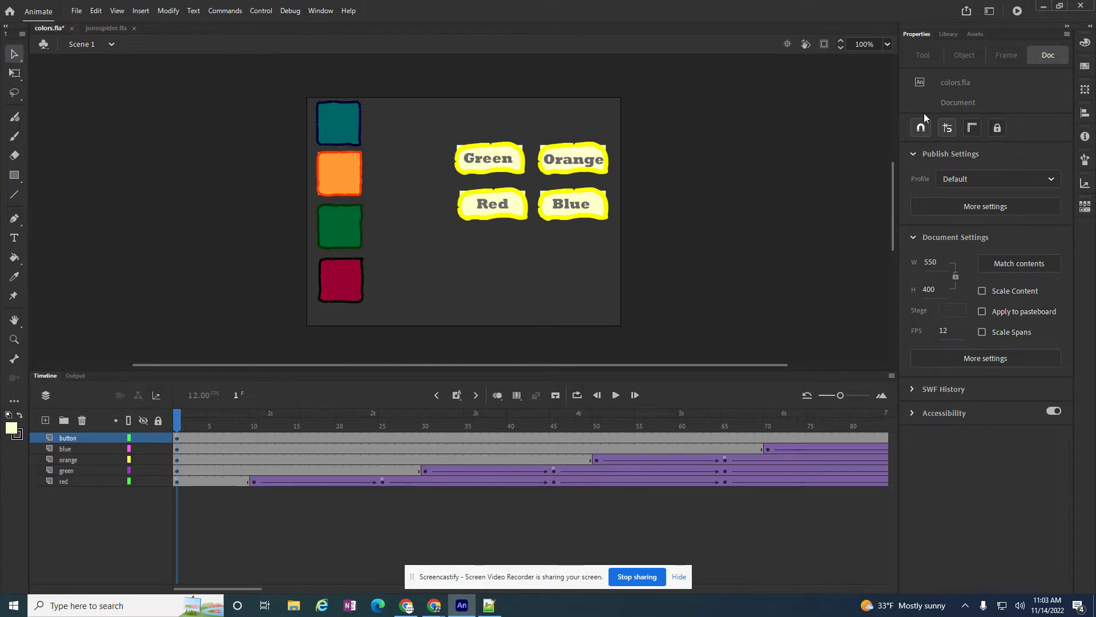
pyautogui.hotkey('ctrl', 'Return')
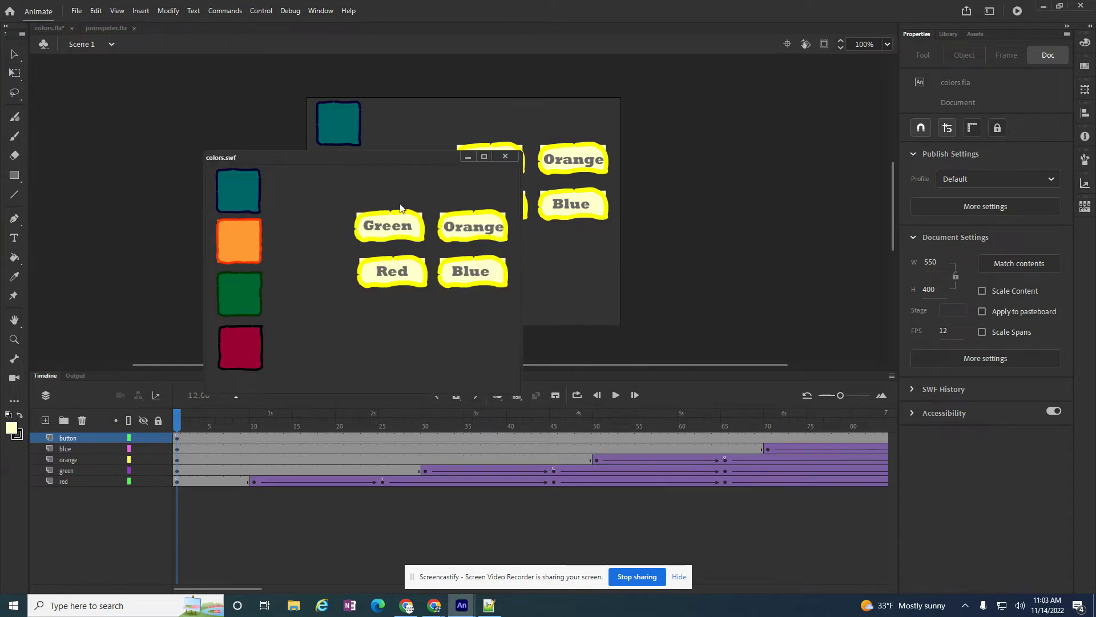
pyautogui.click(505, 156)
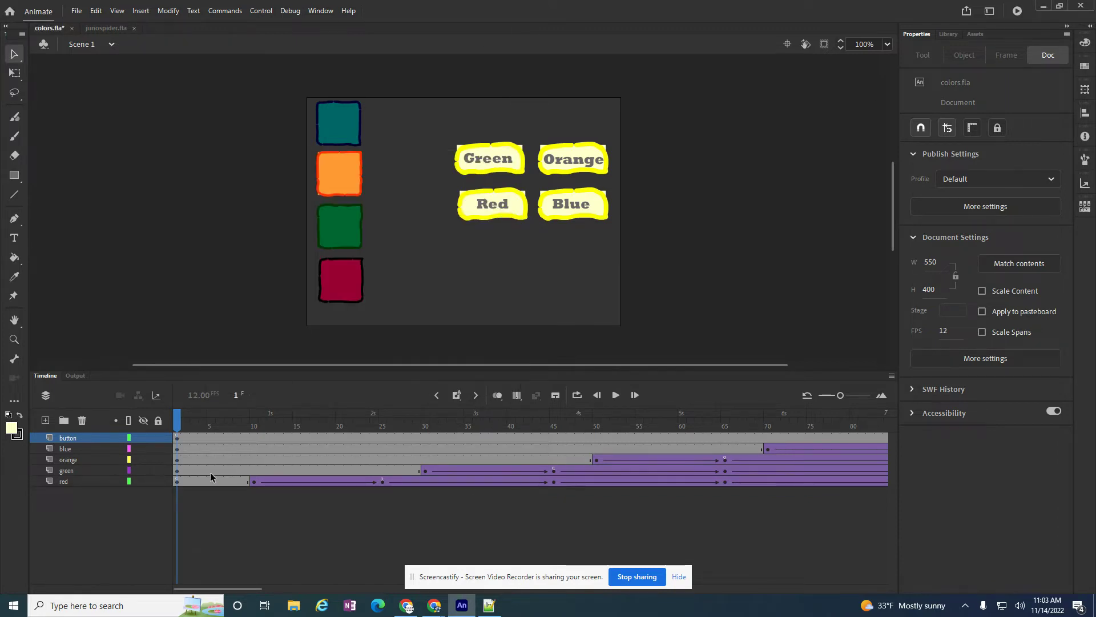
pyautogui.click(178, 481)
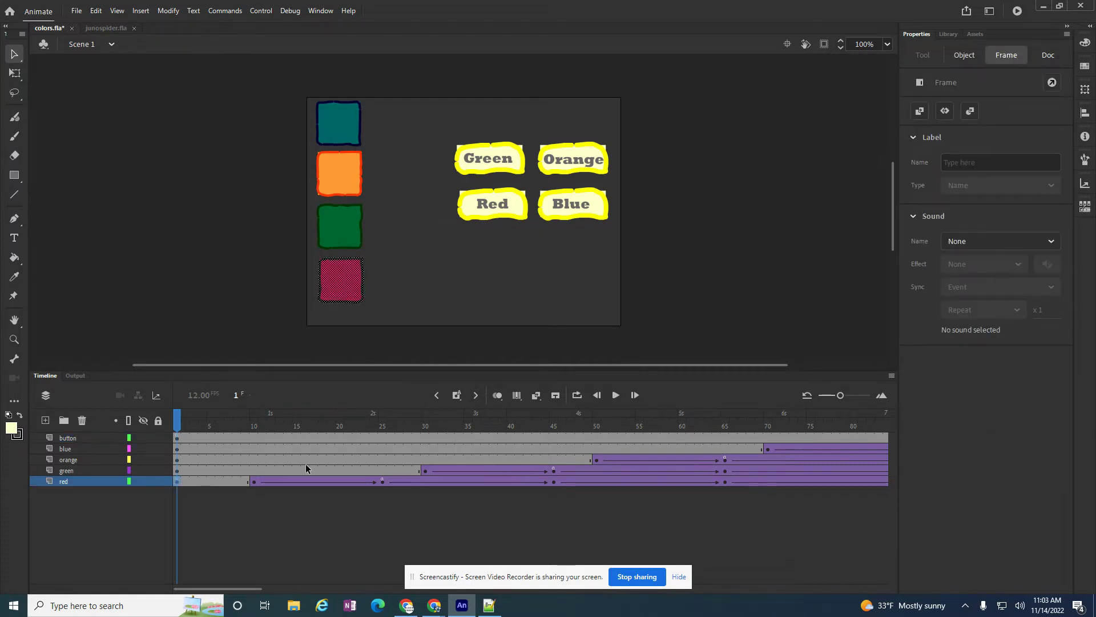
pyautogui.hotkey('ctrl', 'Return')
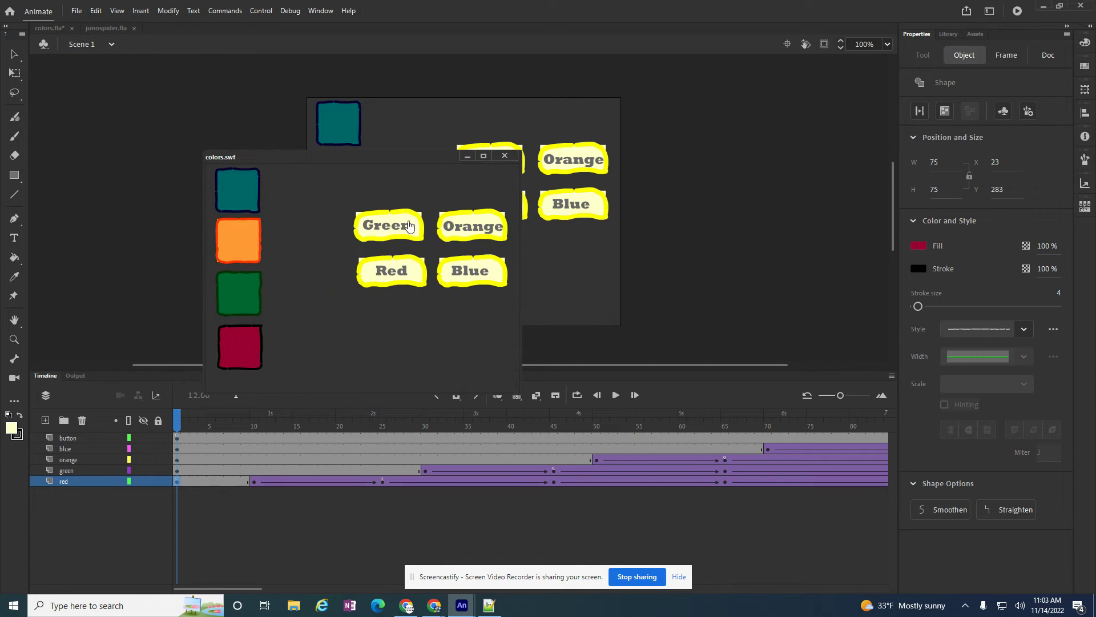
pyautogui.click(505, 156)
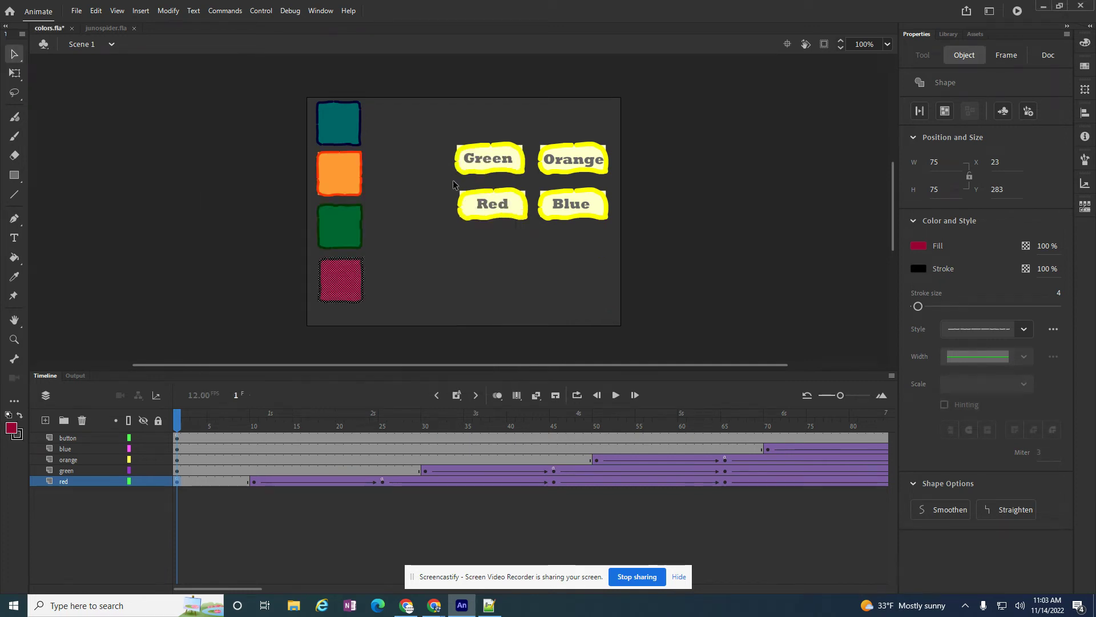
pyautogui.click(176, 438)
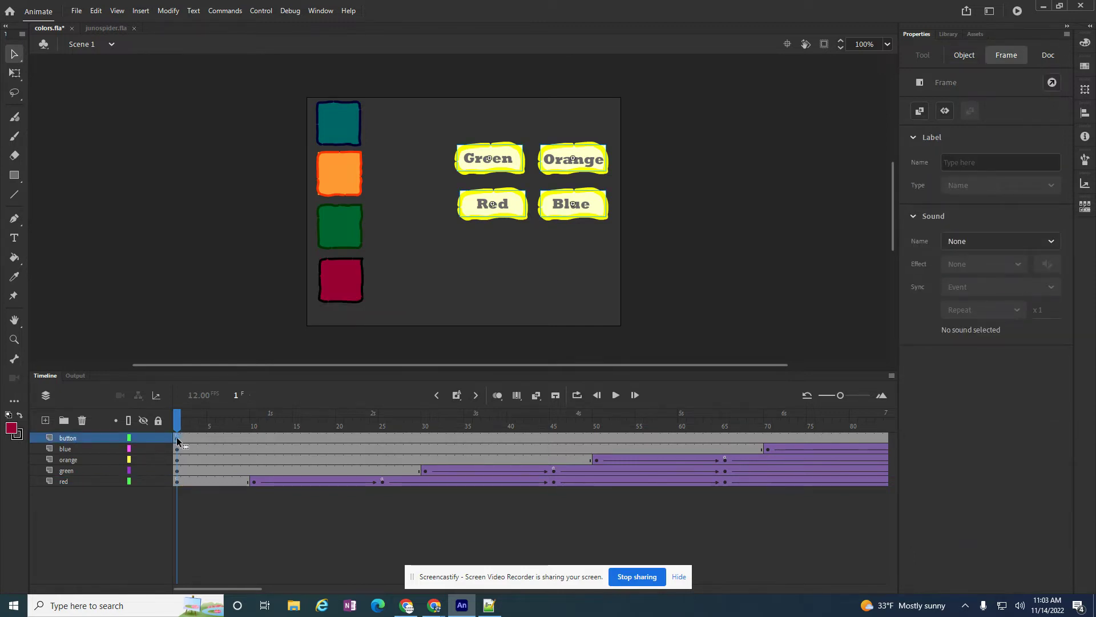
pyautogui.moveTo(180, 424)
pyautogui.mouseDown()
pyautogui.moveTo(725, 423)
pyautogui.moveTo(228, 422)
pyautogui.moveTo(164, 411)
pyautogui.mouseUp()
pyautogui.click(164, 412)
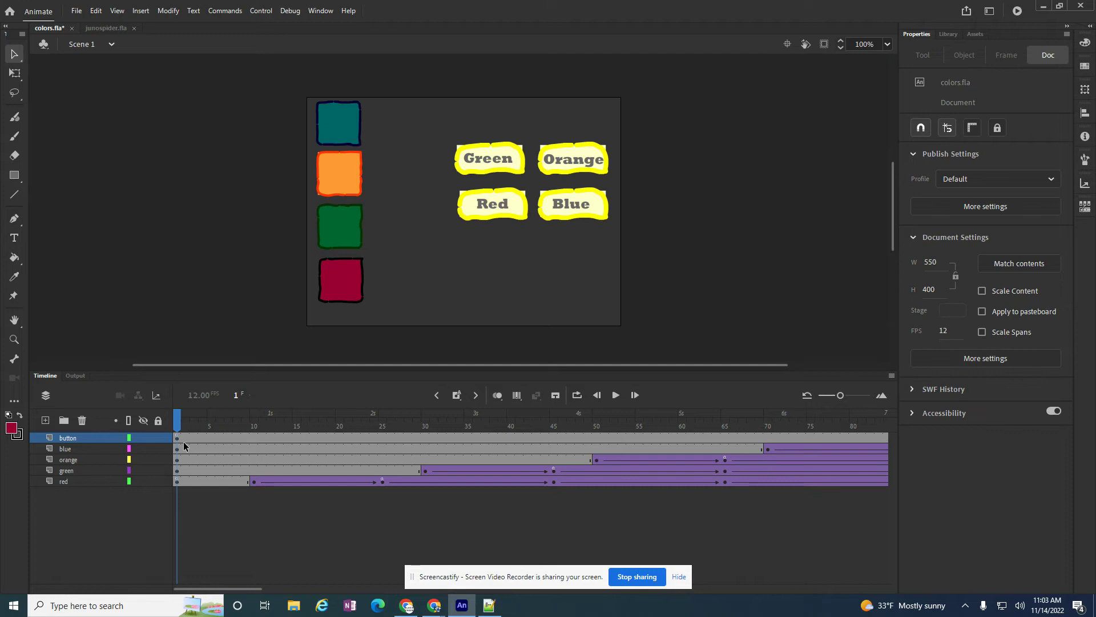
pyautogui.rightClick(176, 439)
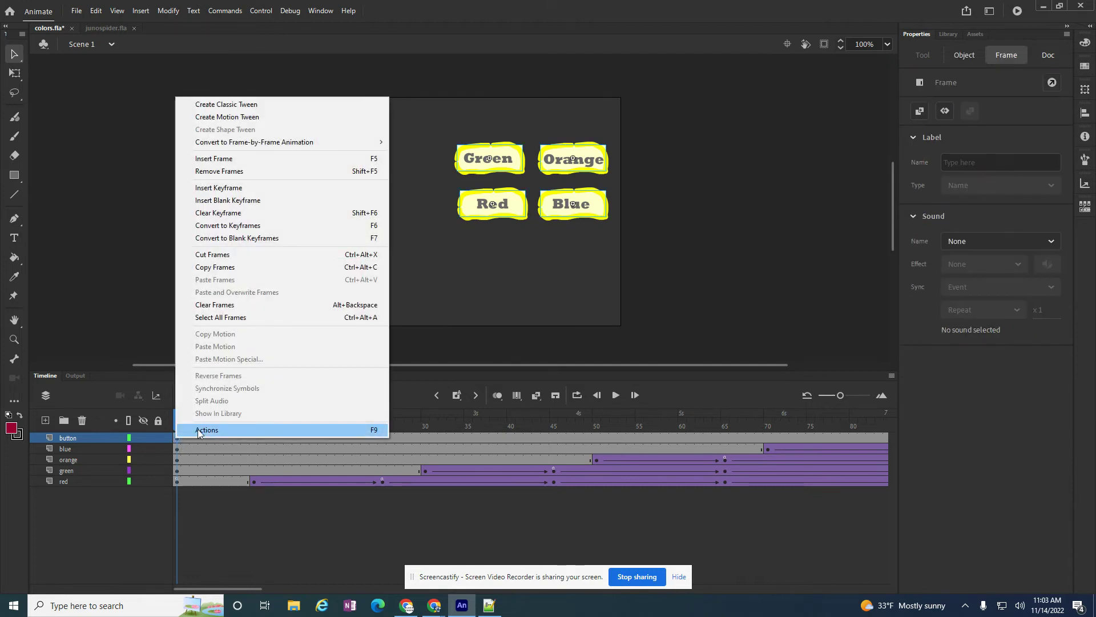
pyautogui.click(240, 430)
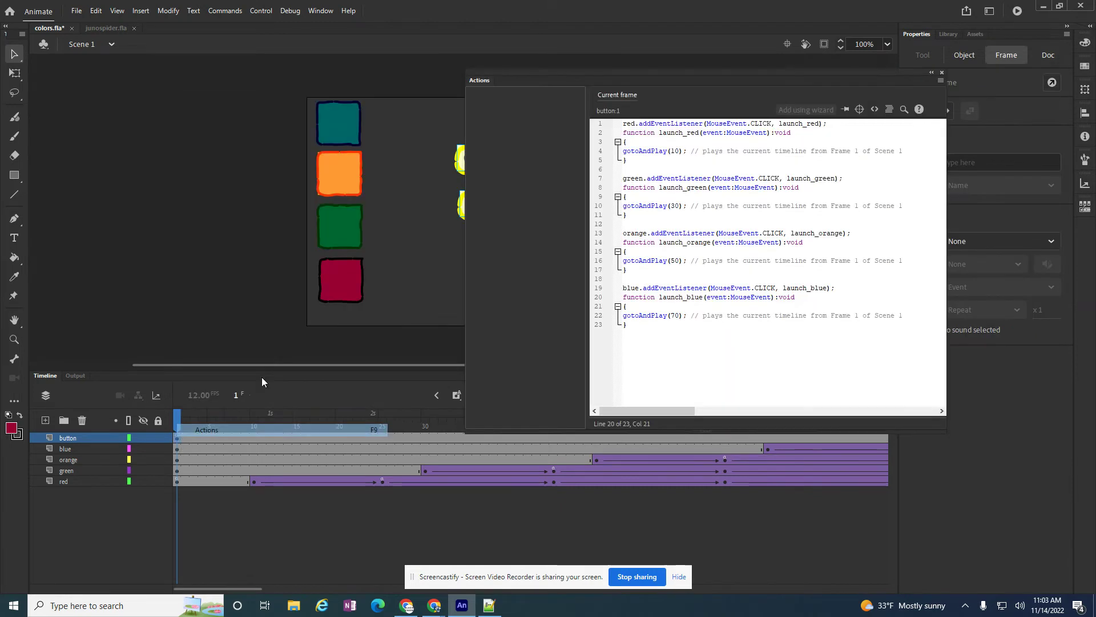
pyautogui.doubleClick(628, 123)
pyautogui.click(810, 123)
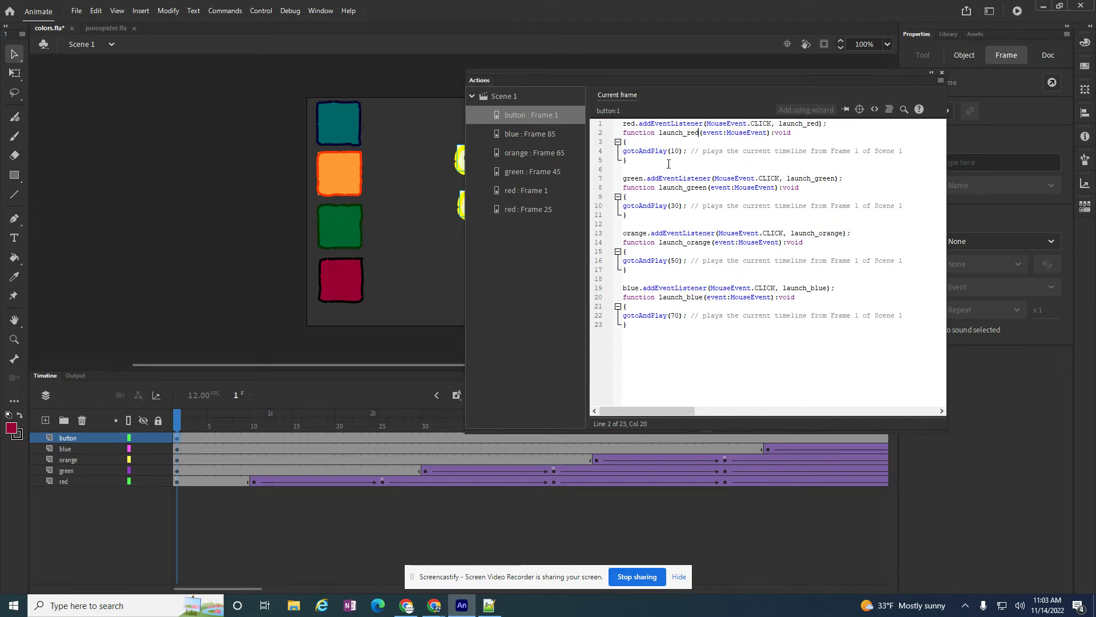
pyautogui.click(942, 73)
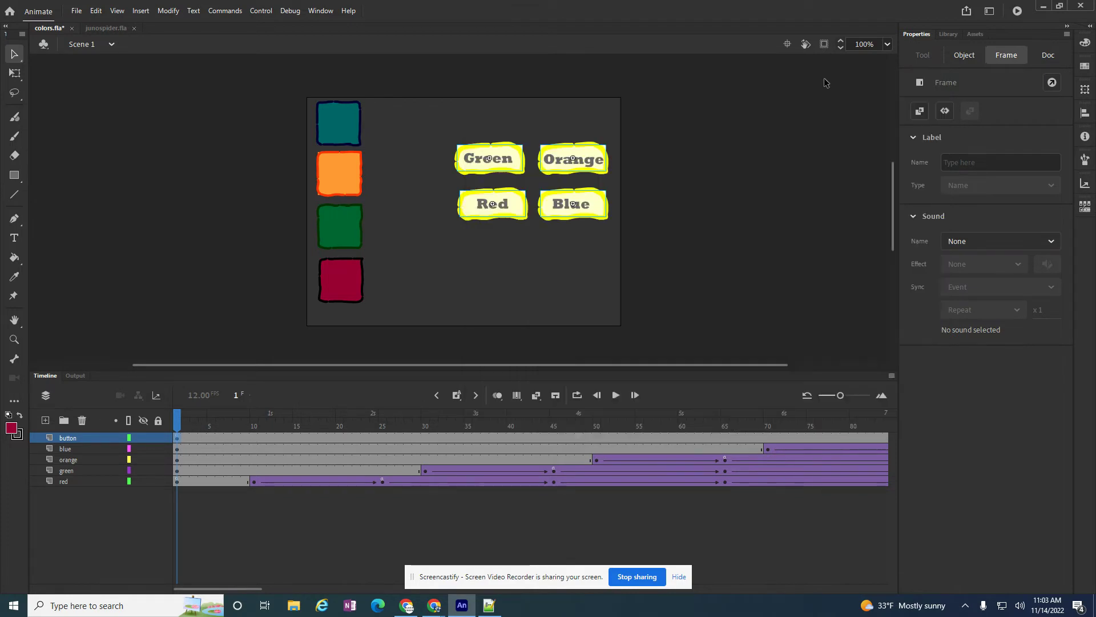
pyautogui.click(505, 204)
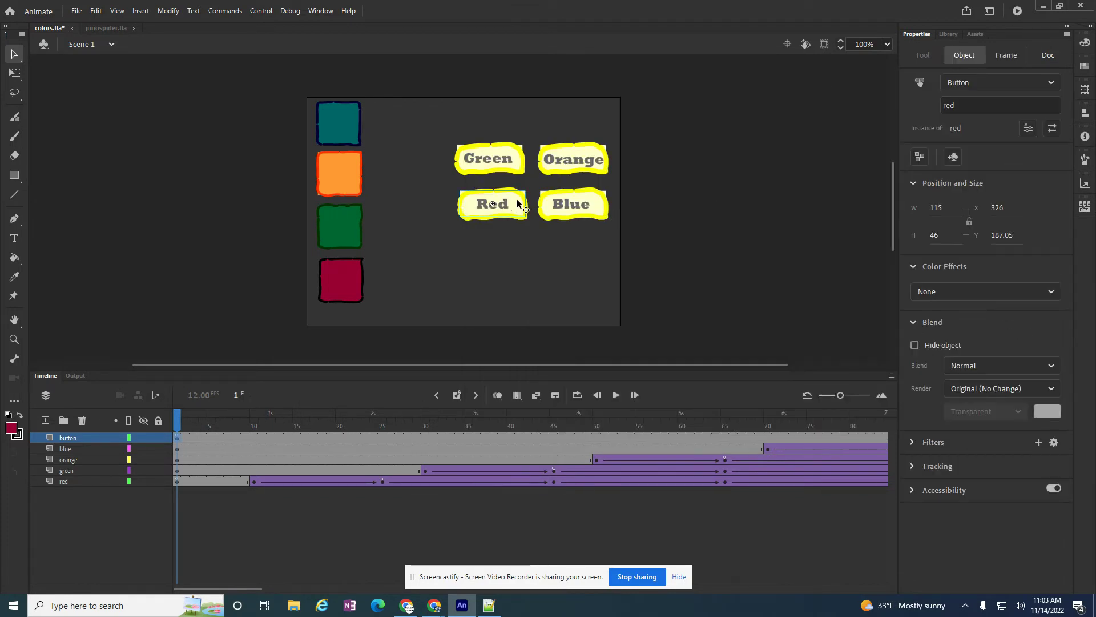
pyautogui.click(960, 106)
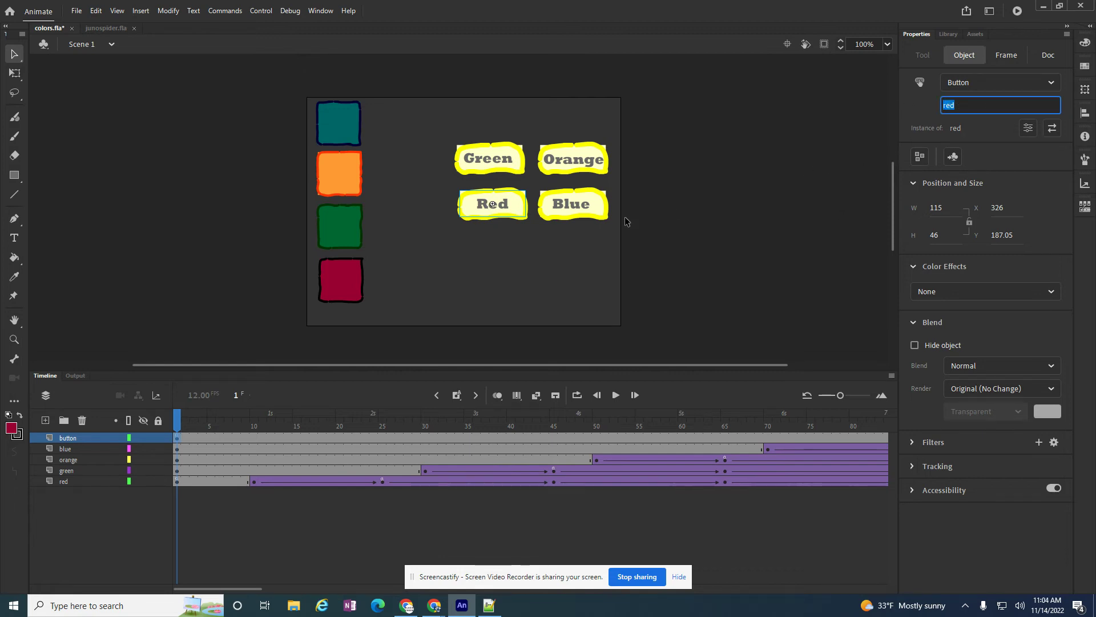
pyautogui.click(599, 206)
pyautogui.click(592, 169)
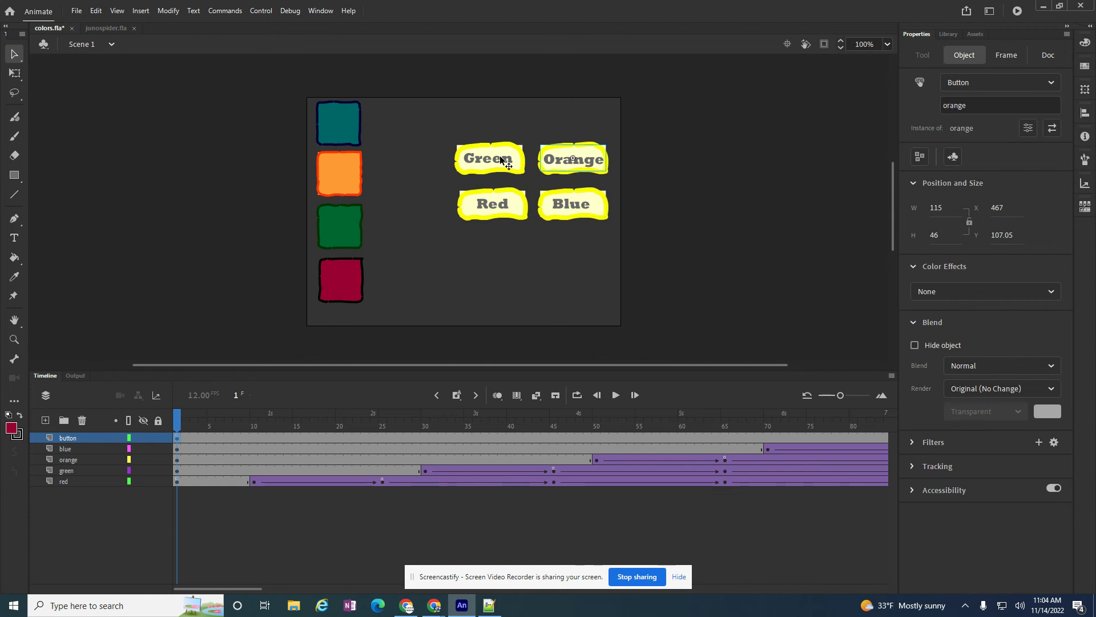
pyautogui.click(500, 160)
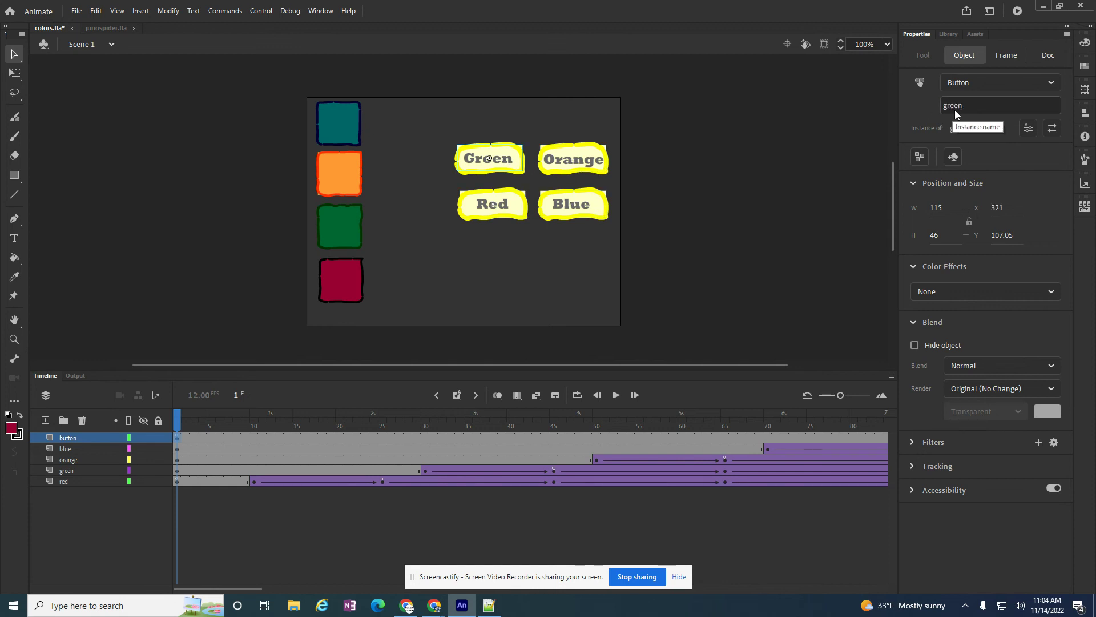